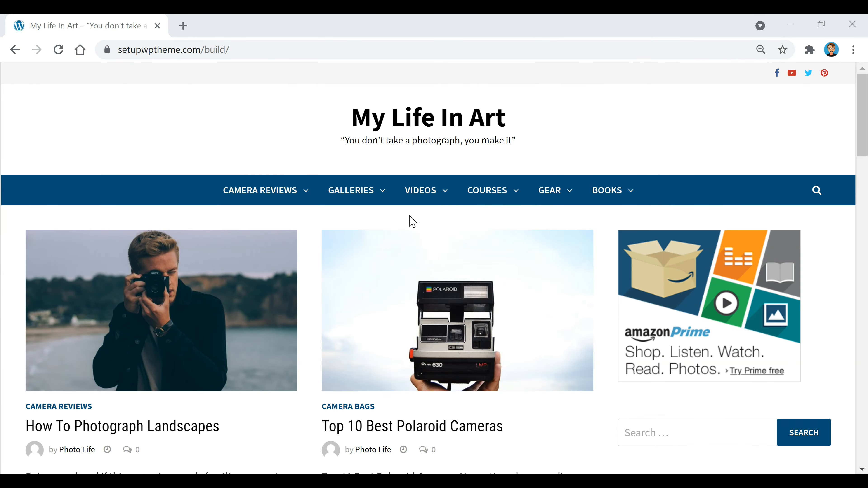
Look through the My Life In Art homepage, including its navigation submenus, blog posts, sidebar widgets and footer.
left_click(409, 216)
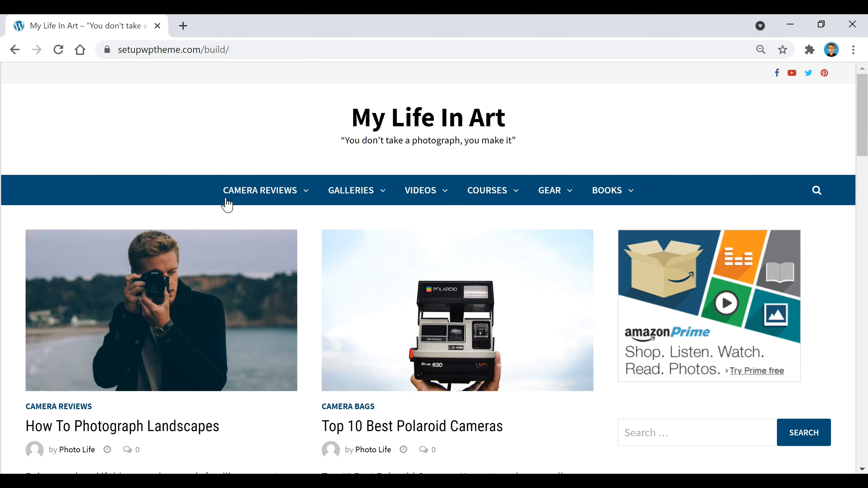
mouse_move(260, 200)
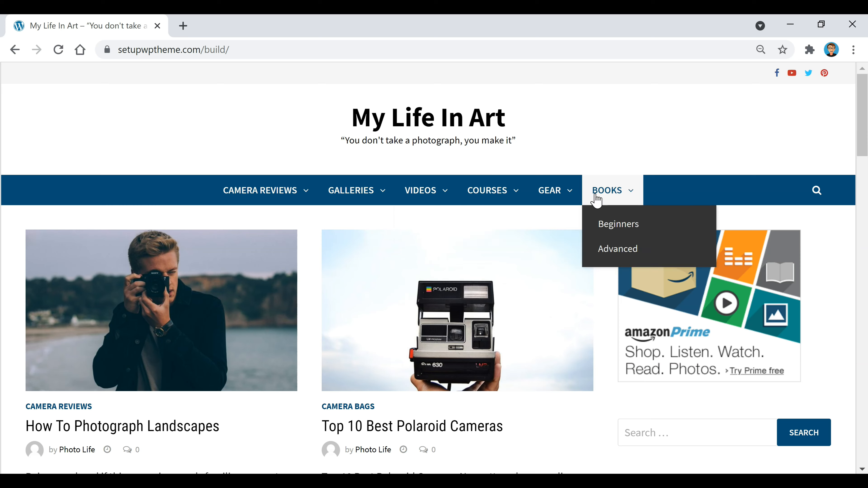
scroll(343, 246, "down", 6)
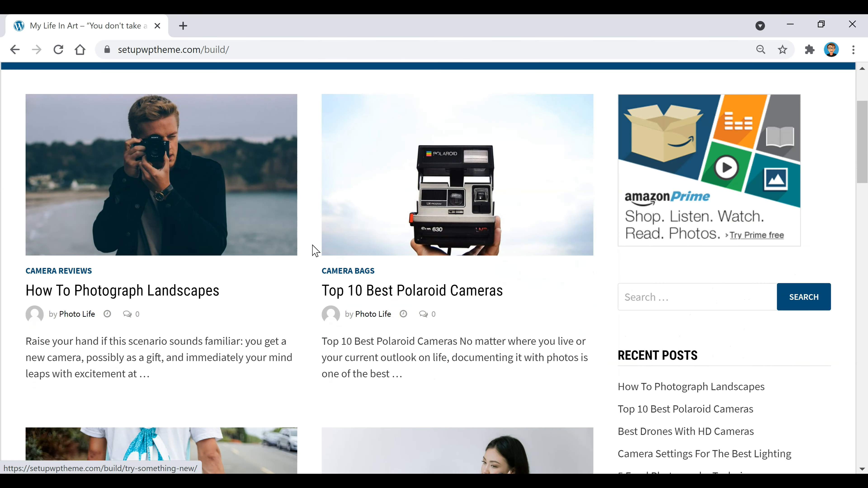
scroll(309, 258, "down", 4)
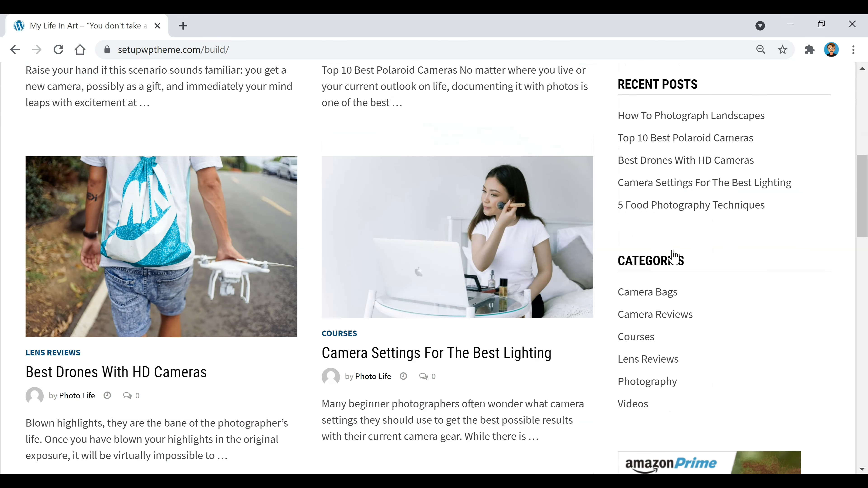
scroll(680, 256, "down", 5)
scroll(671, 267, "down", 9)
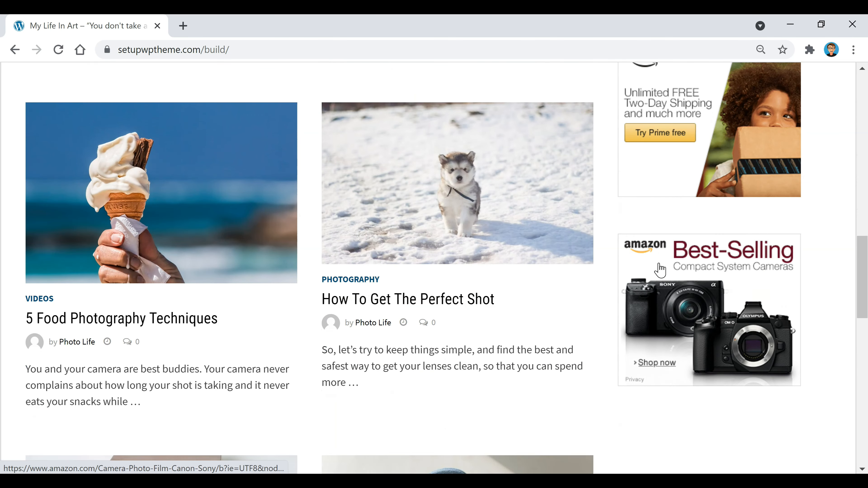
scroll(357, 222, "down", 4)
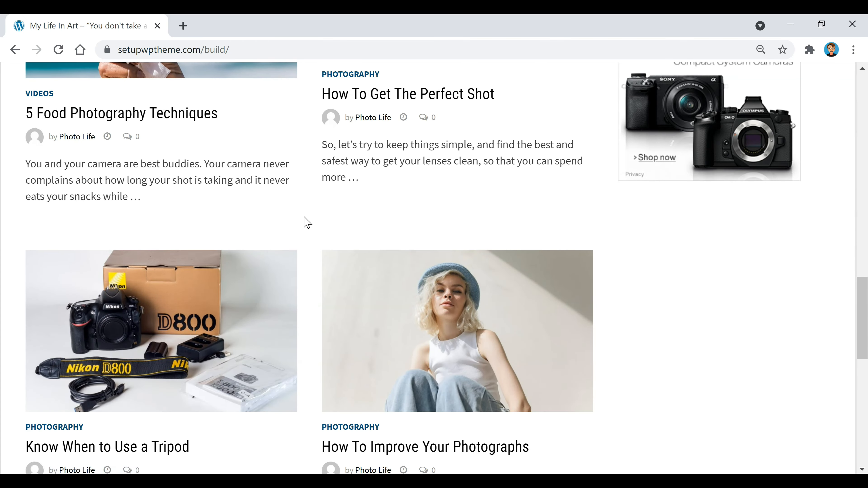
scroll(304, 223, "down", 4)
scroll(304, 224, "down", 6)
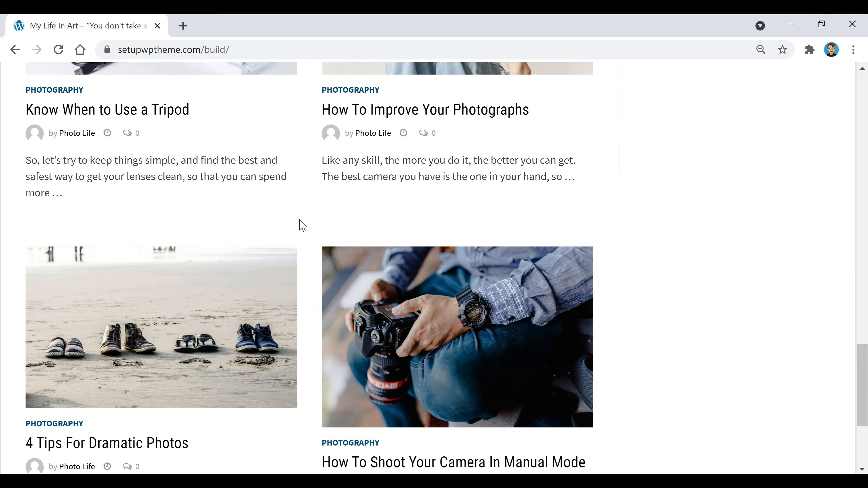
scroll(301, 225, "down", 5)
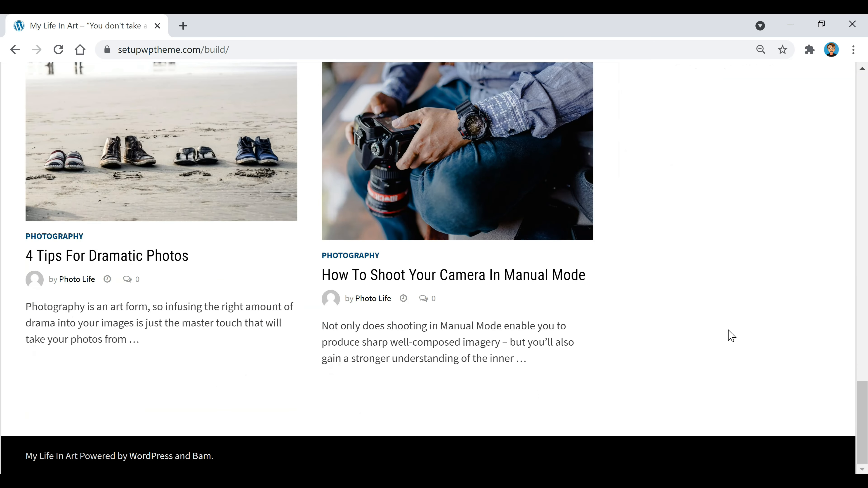
scroll(730, 328, "up", 12)
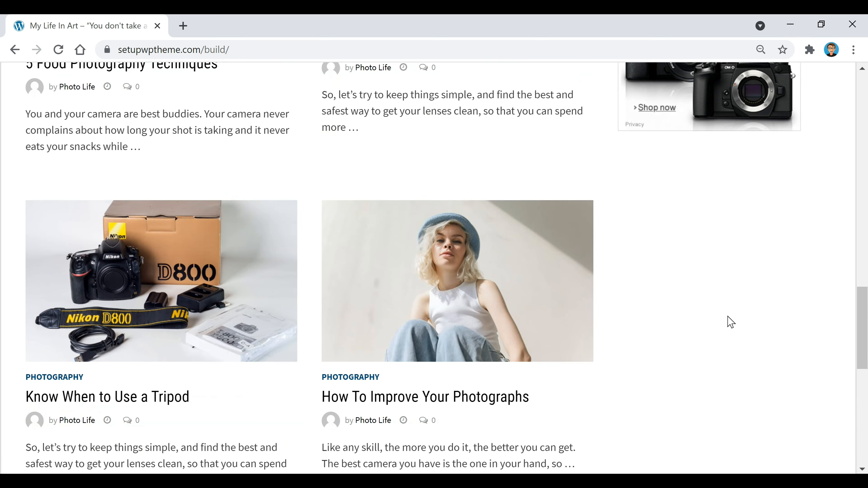
scroll(599, 343, "up", 15)
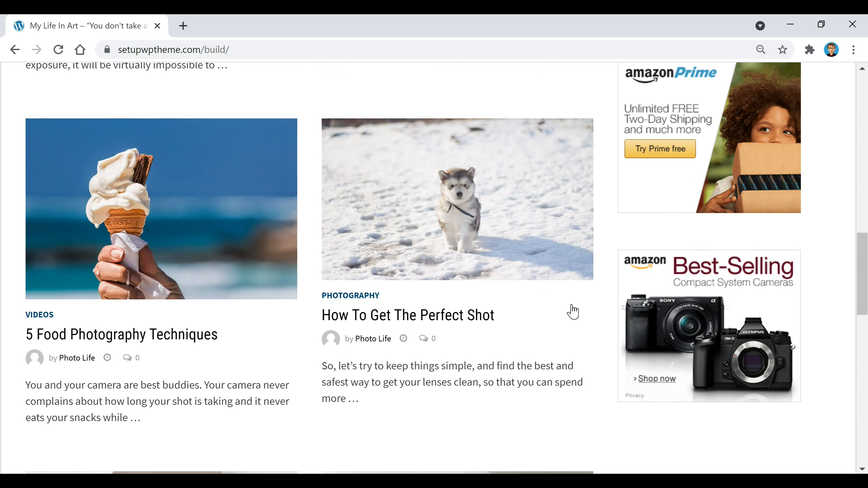
scroll(598, 294, "up", 5)
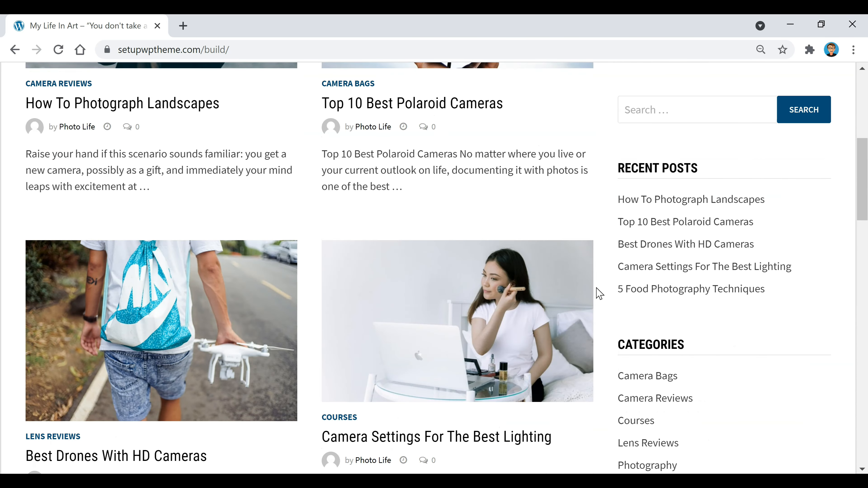
scroll(598, 294, "up", 5)
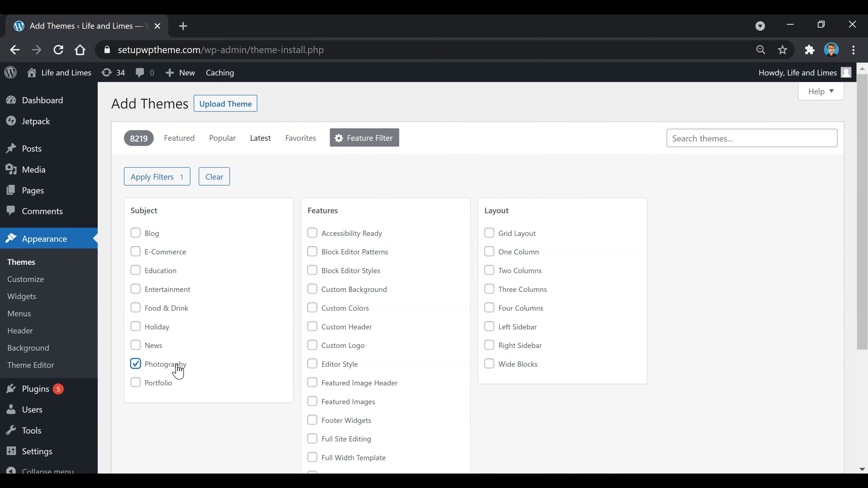
Add Portfolio, Blog and E-Commerce to the subject filters for WordPress themes.
left_click(164, 384)
left_click(152, 236)
left_click(180, 256)
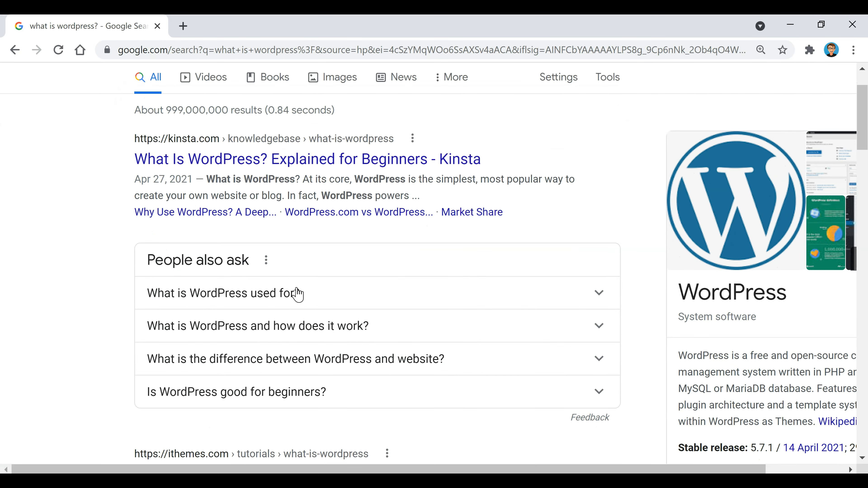
Expand the related question "What is WordPress used for?" and highlight its answer text.
left_click(298, 294)
scroll(312, 290, "down", 2)
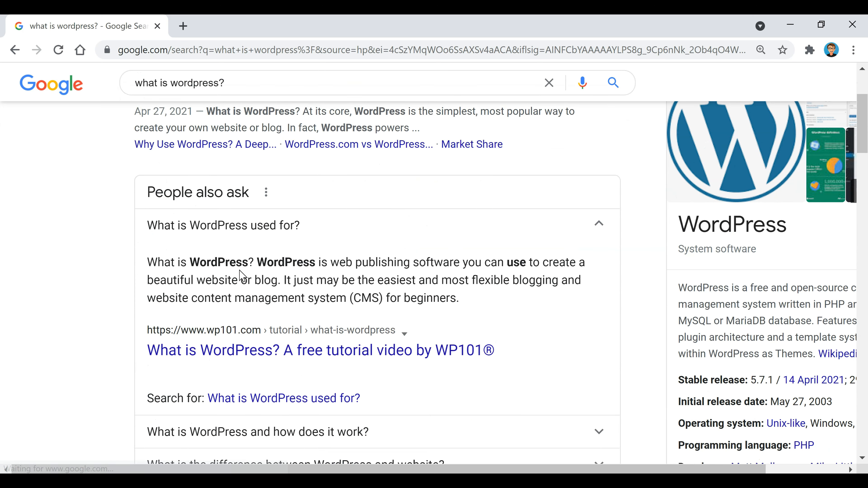
left_click_drag(146, 261, 478, 308)
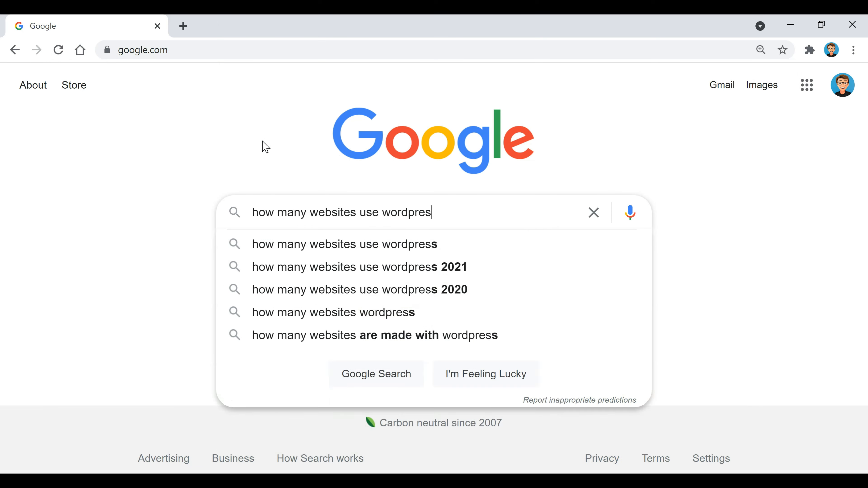
Search Google for "how many websites use wordpress?" and highlight the headline of the featured answer.
type("s?")
key("Return")
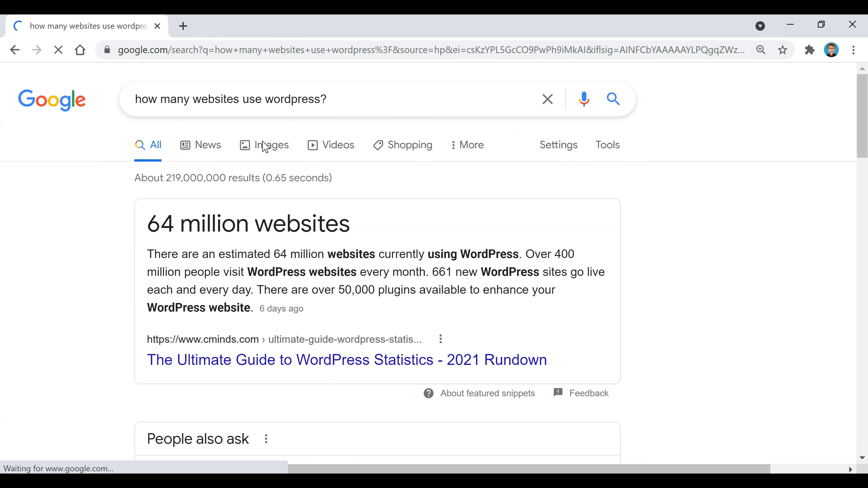
left_click_drag(147, 224, 368, 229)
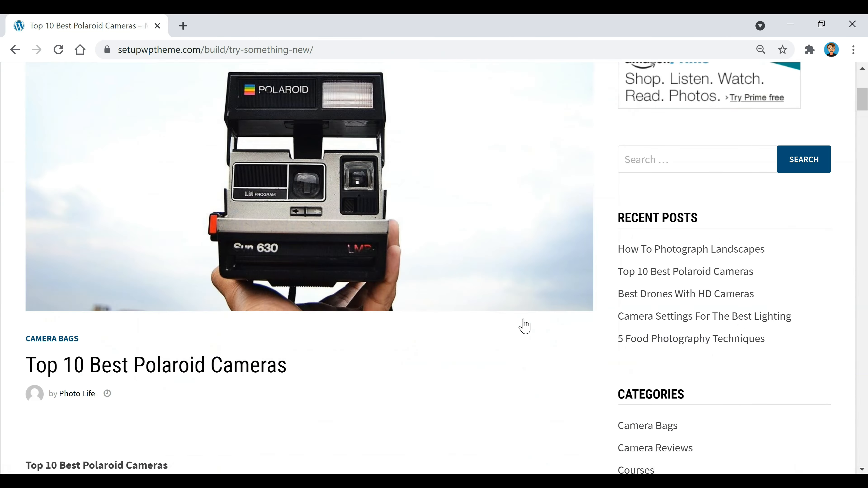
Read through the Top 10 Best Polaroid Cameras article, examining the first camera entry and its Amazon purchase link.
scroll(522, 325, "down", 10)
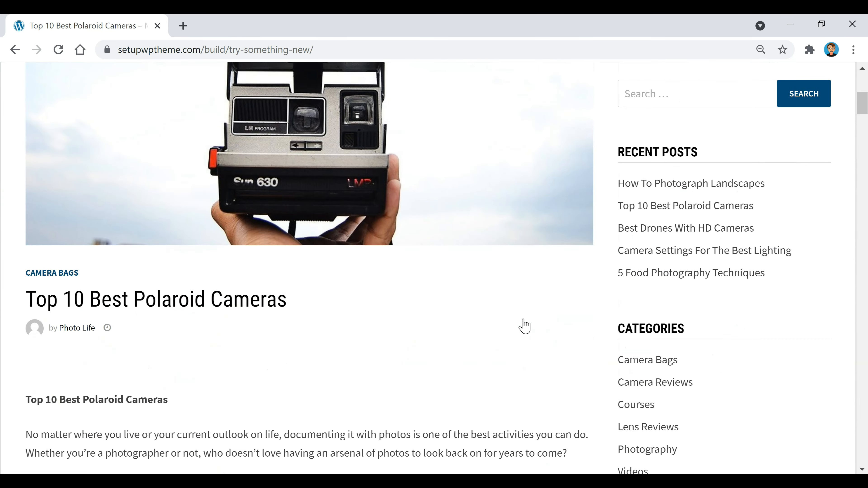
scroll(523, 325, "down", 8)
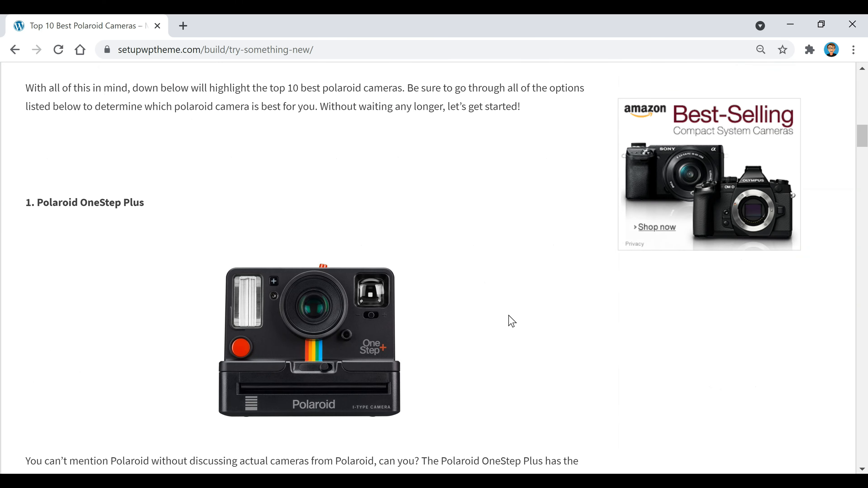
scroll(289, 284, "down", 4)
scroll(280, 279, "down", 3)
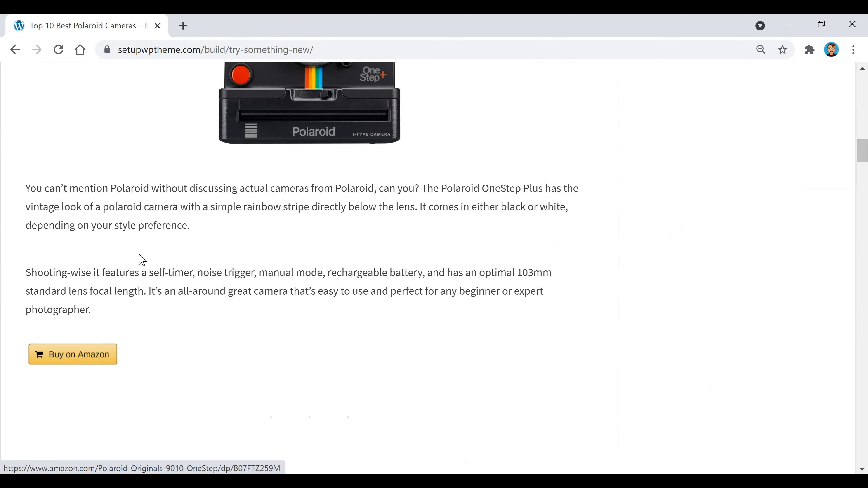
scroll(88, 254, "down", 3)
scroll(184, 246, "down", 5)
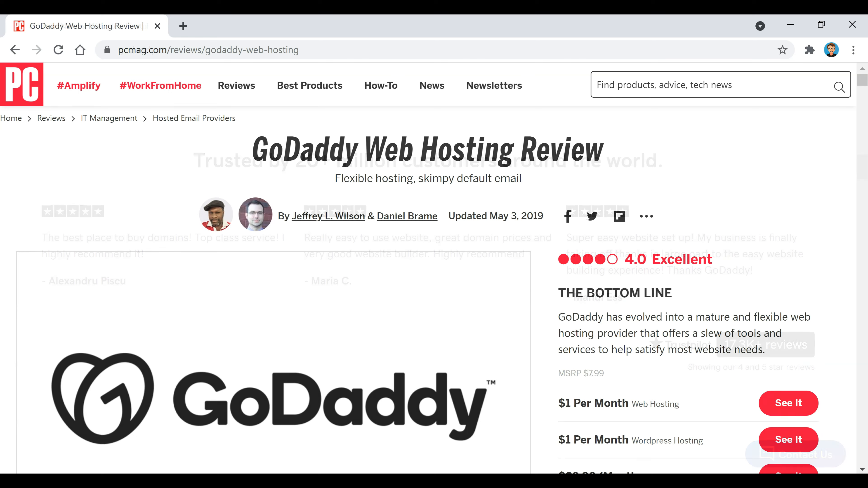
Review PCMag's GoDaddy Web Hosting Review, including the rating, plan prices, and pros and cons.
scroll(434, 266, "down", 2)
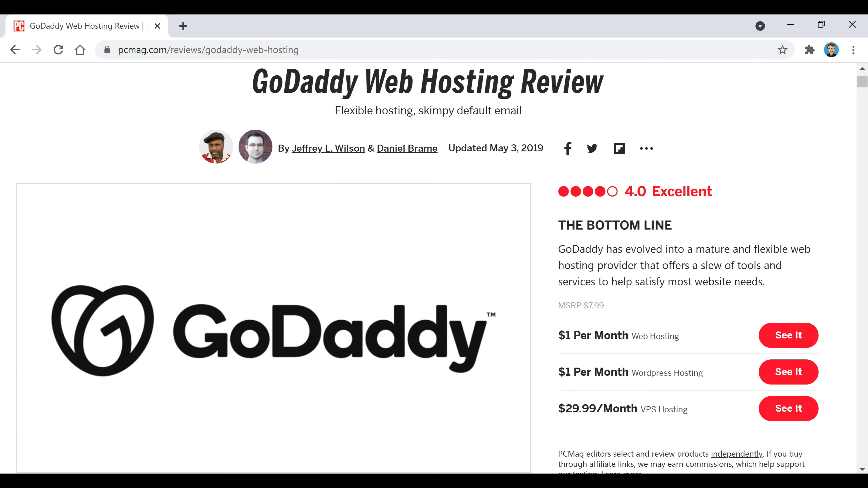
scroll(434, 266, "down", 8)
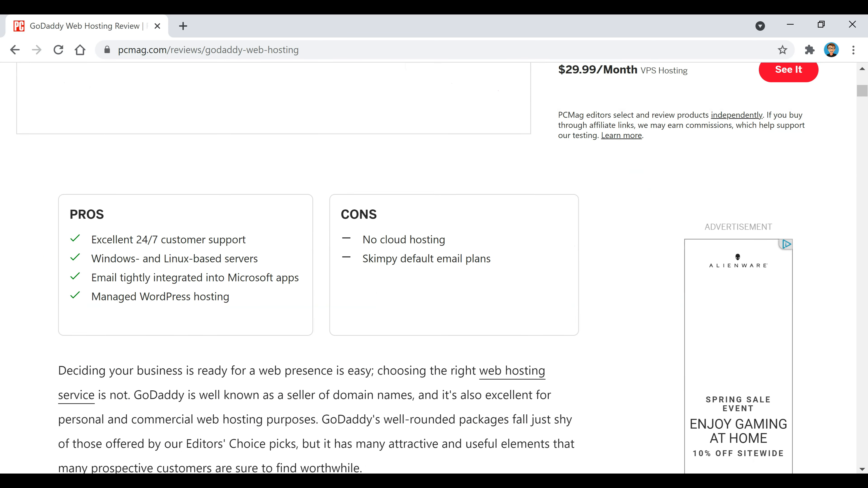
scroll(434, 266, "down", 2)
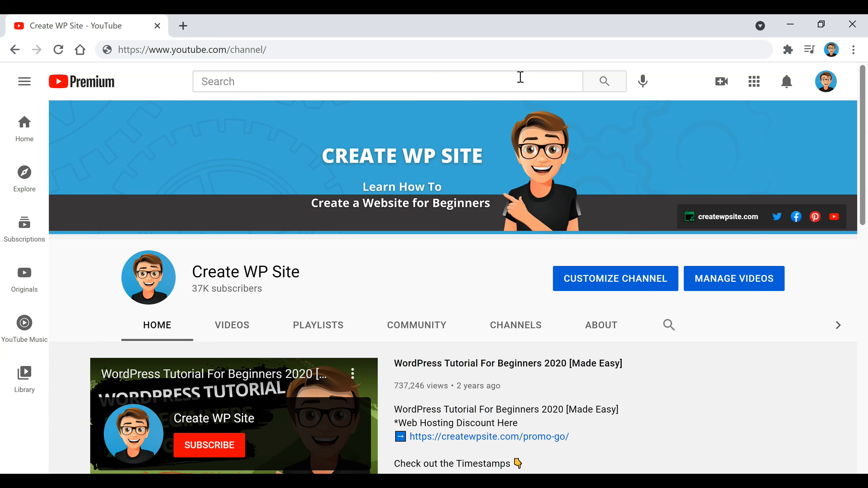
left_click(321, 46)
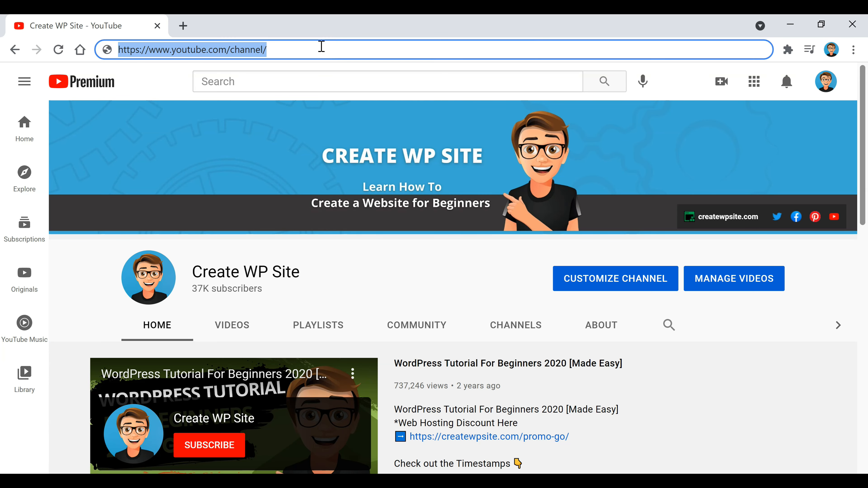
type("https://createwpsite.com/hostcodes")
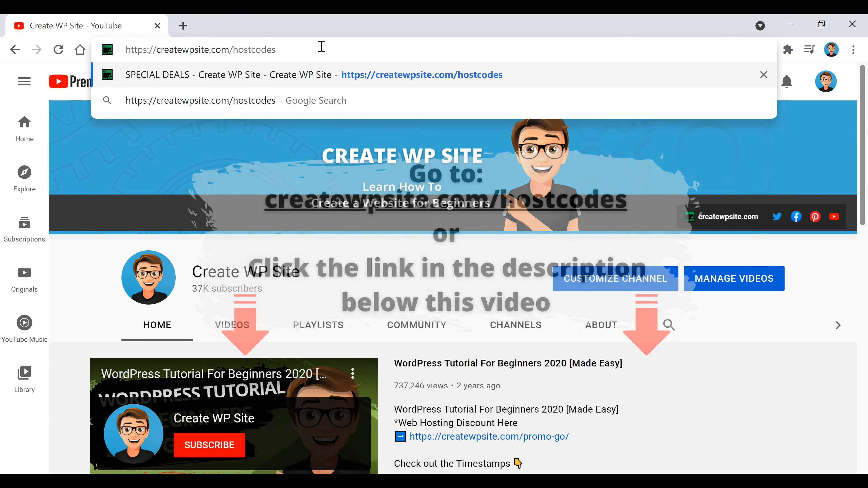
key("Return")
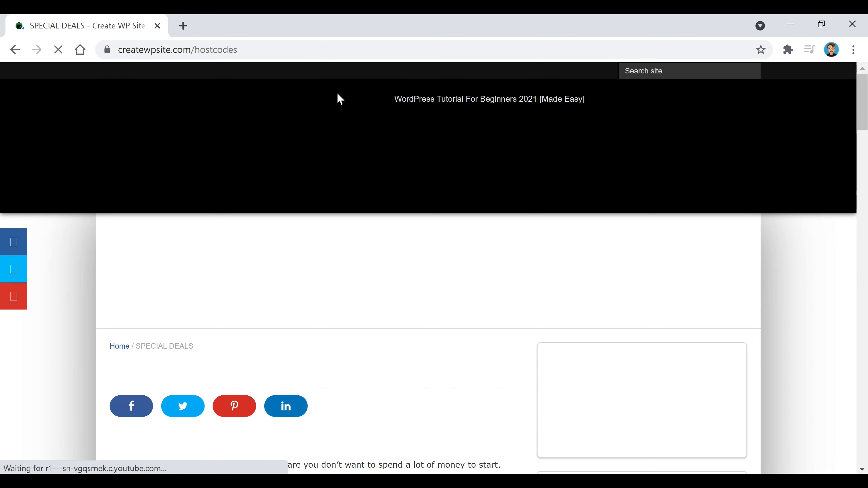
Open the GoDaddy Coupon offer from the Hosting Coupons & Deals list.
scroll(368, 285, "down", 3)
scroll(366, 236, "down", 4)
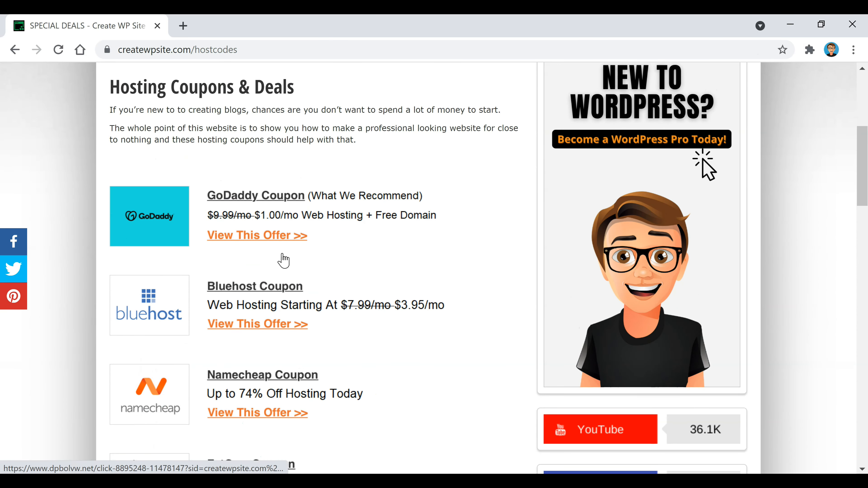
left_click(251, 242)
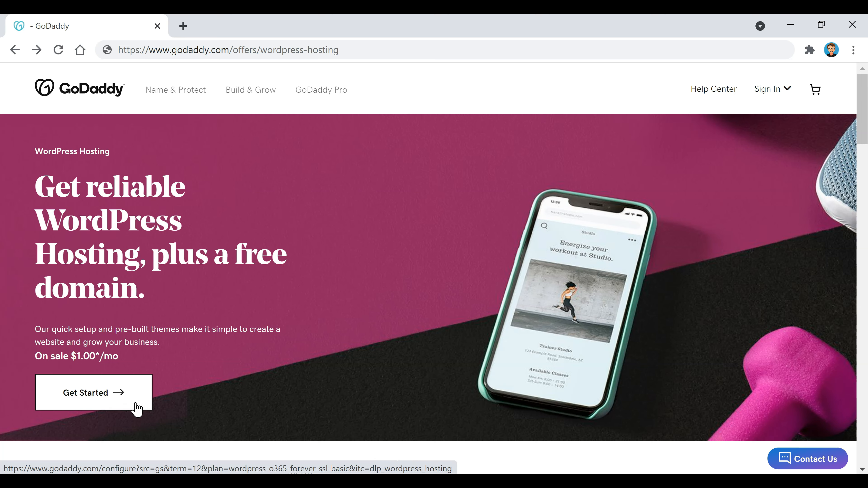
Start the $1.00/mo WordPress Hosting order, keep the Basic plan for 12 months, and continue without Essential Website Security.
left_click(137, 408)
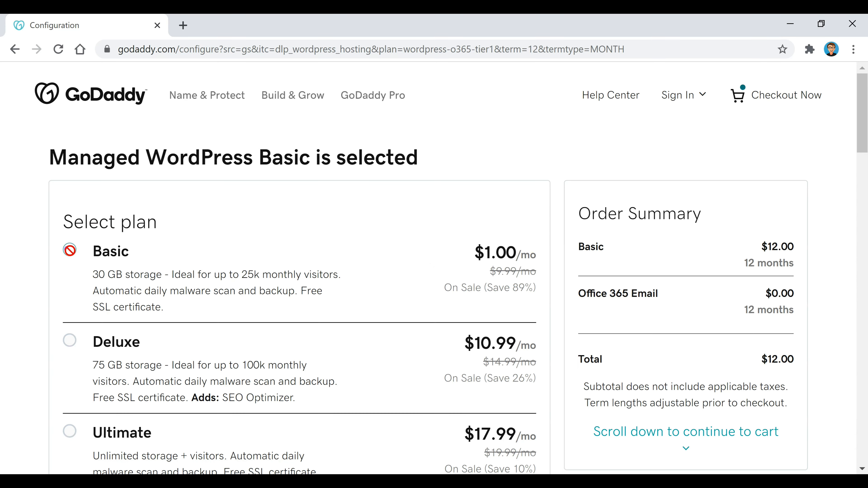
scroll(461, 229, "down", 2)
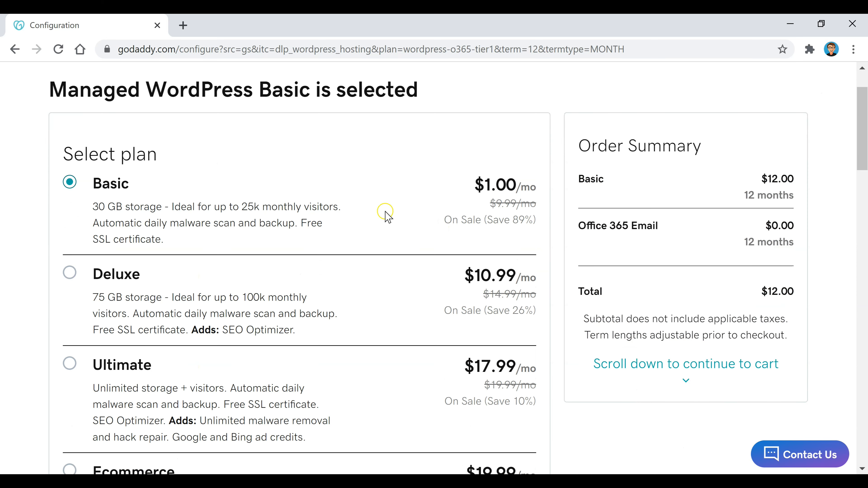
scroll(388, 214, "down", 12)
scroll(391, 212, "down", 4)
scroll(417, 213, "down", 8)
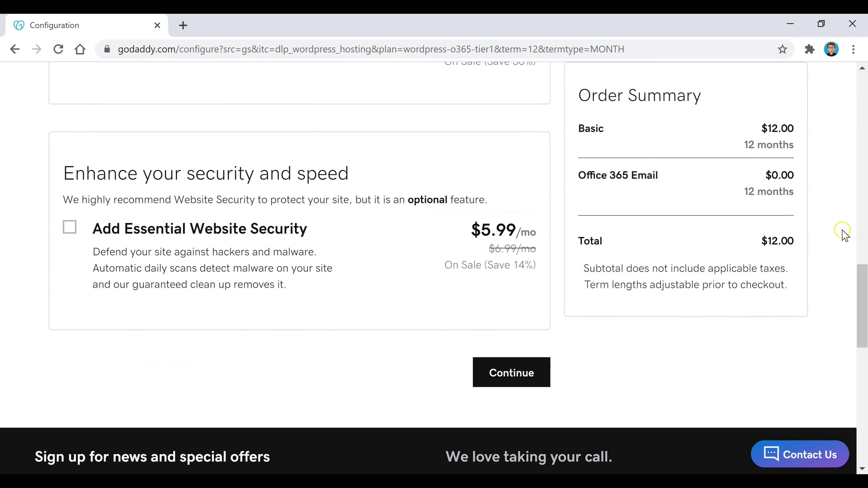
left_click(507, 376)
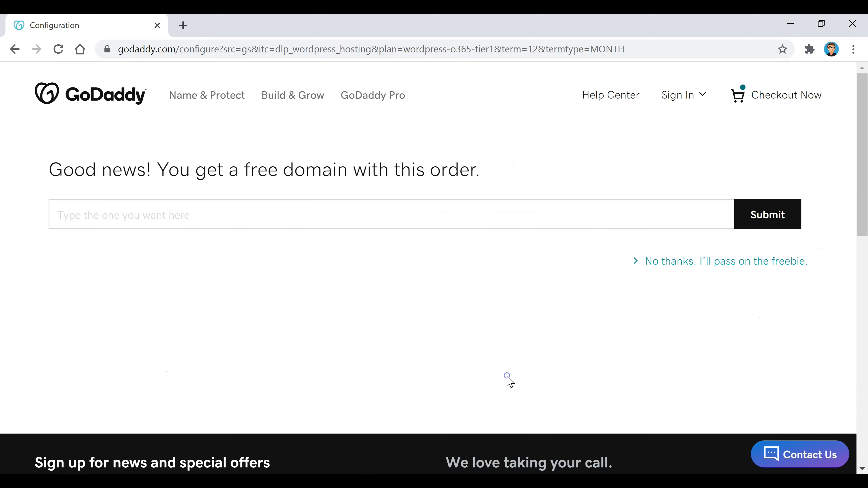
Search for examplename456.com as the free domain for the hosting order and select it.
left_click(270, 211)
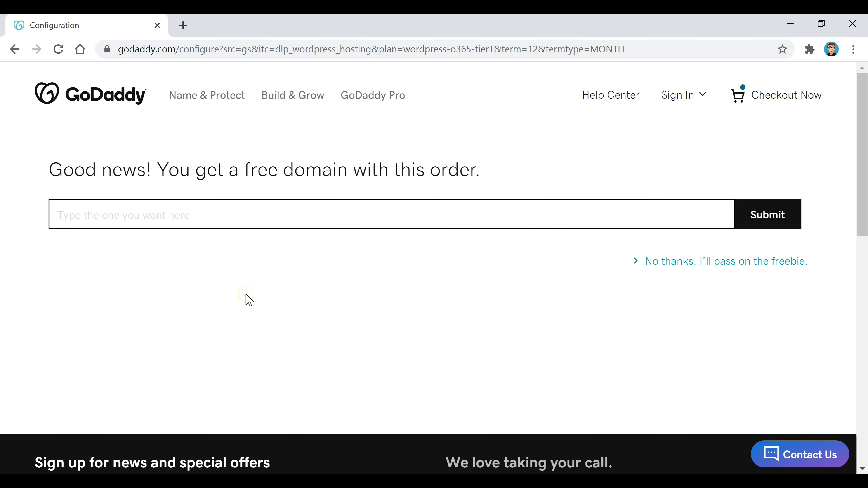
type("examplename456.com")
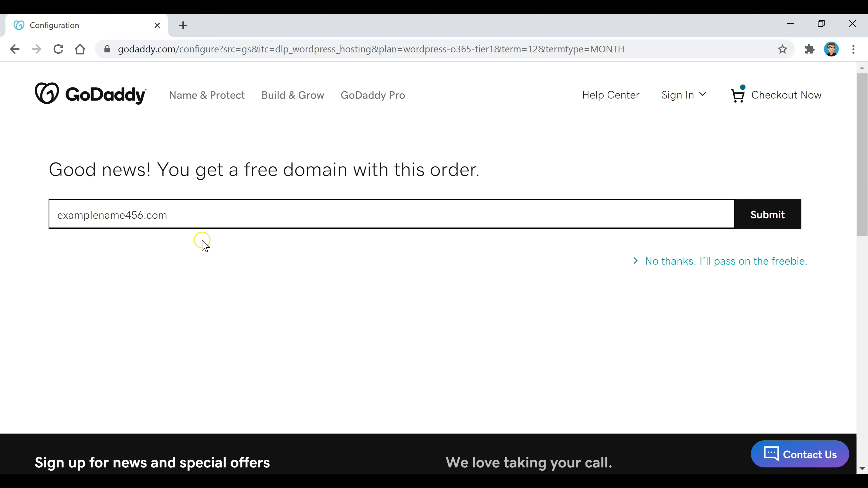
left_click(767, 223)
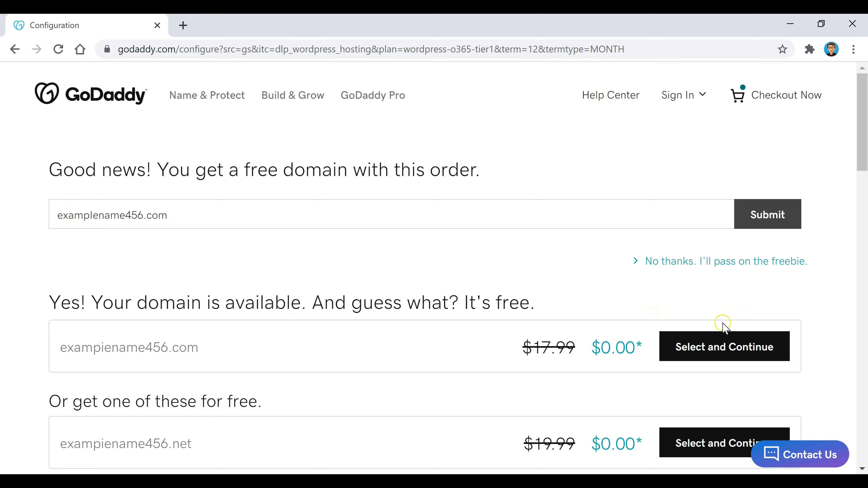
left_click(745, 357)
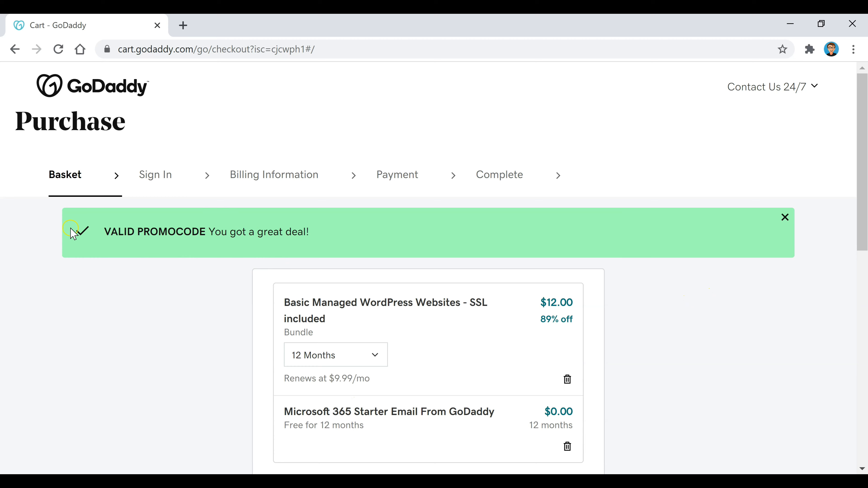
Review the basket with the 12-month Basic Managed WordPress plan and 1-year domain registration, and proceed to checkout.
scroll(684, 287, "down", 8)
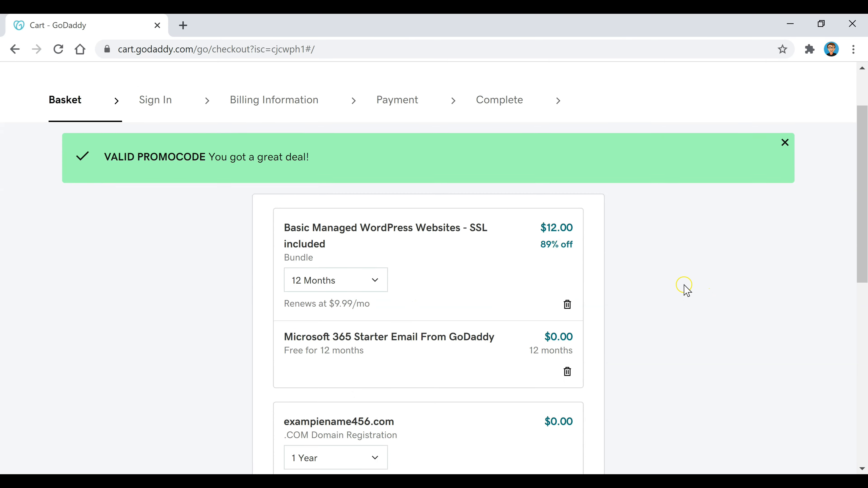
scroll(682, 286, "down", 5)
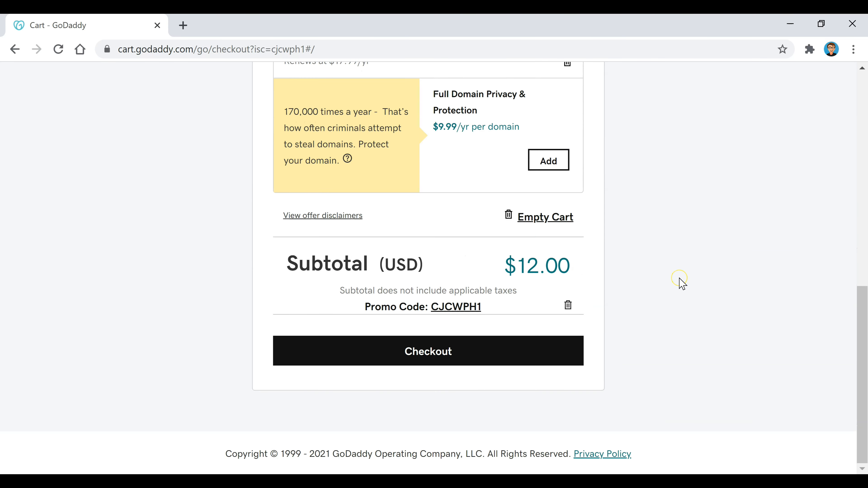
left_click(423, 352)
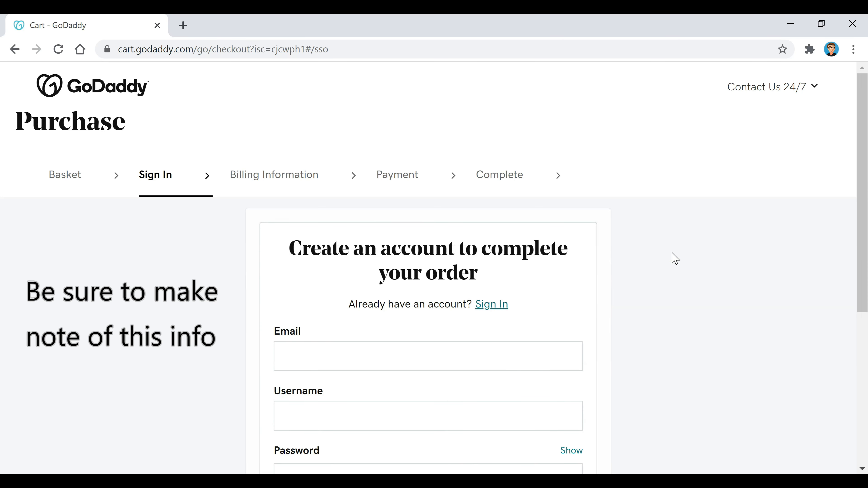
Create a GoDaddy account for the order with the email, username and account password.
scroll(675, 259, "down", 2)
scroll(675, 259, "down", 2)
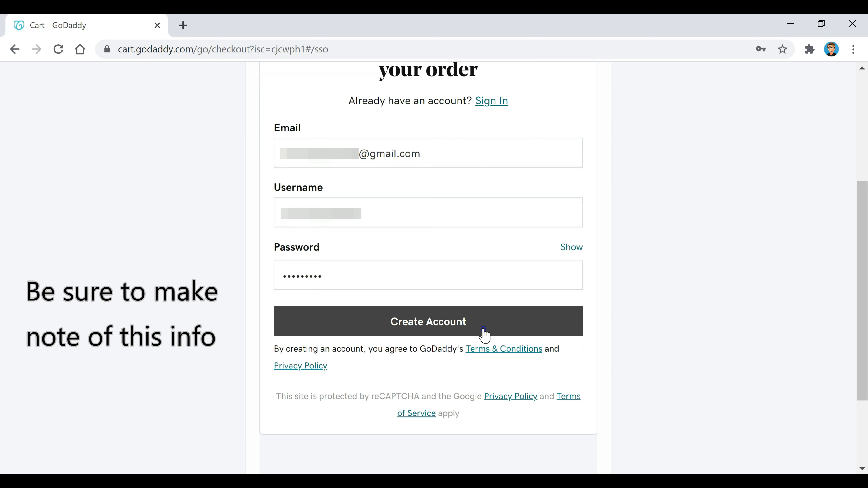
left_click(484, 329)
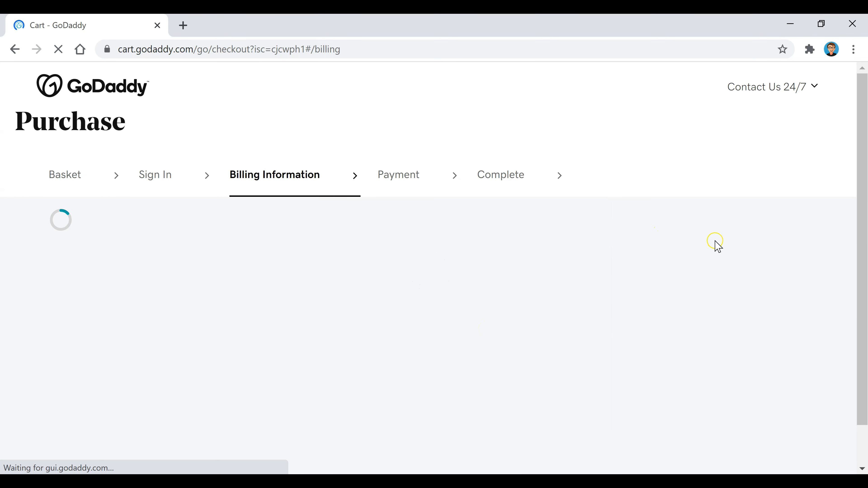
Choose PayPal as the payment method, log in with the PayPal email and password, and agree to continue.
scroll(651, 300, "down", 6)
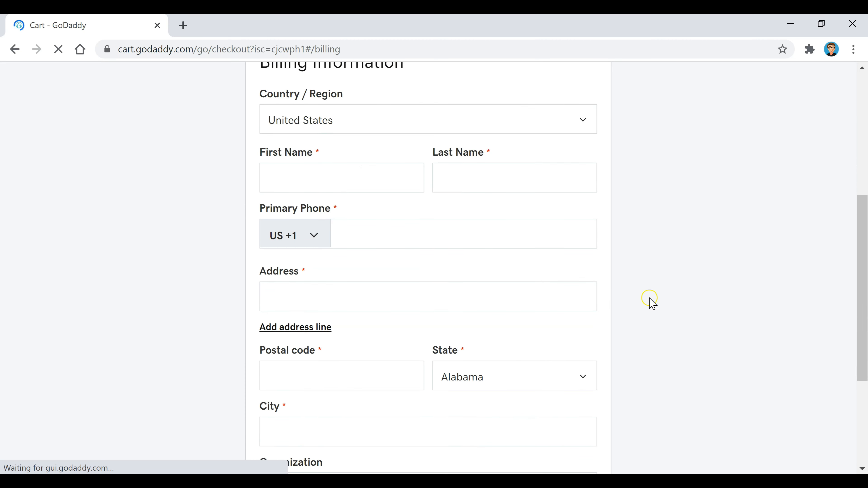
scroll(653, 308, "up", 3)
scroll(651, 307, "up", 3)
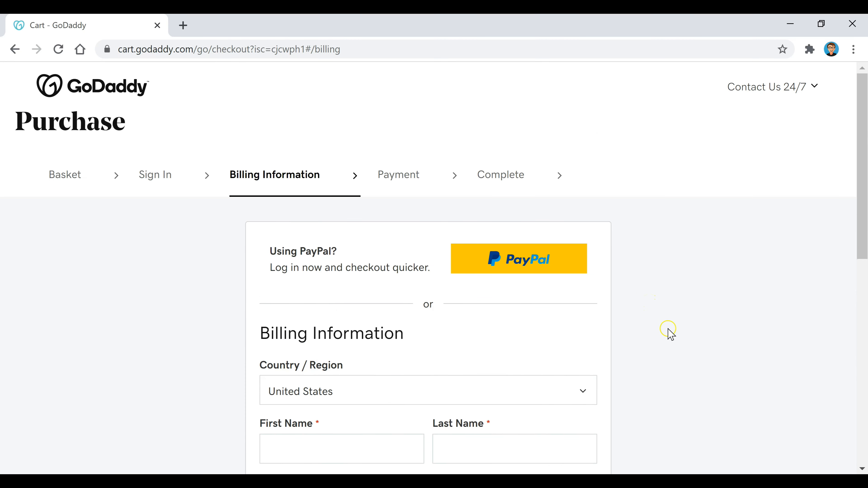
left_click(507, 270)
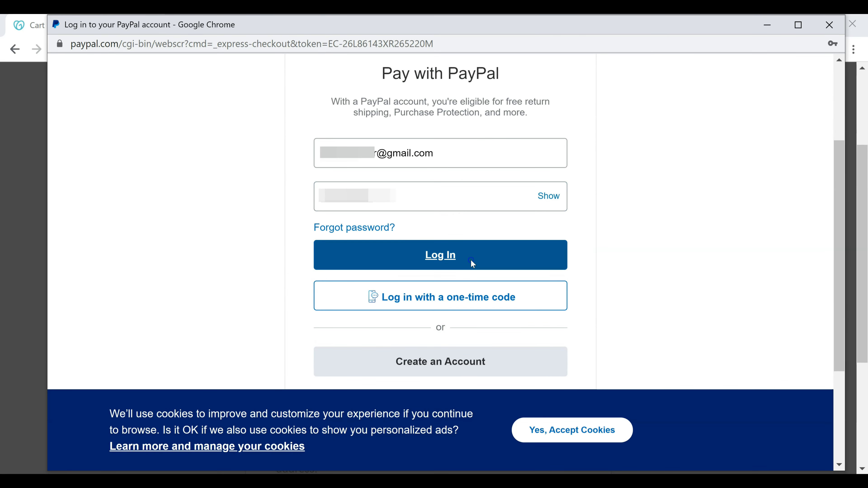
left_click(471, 263)
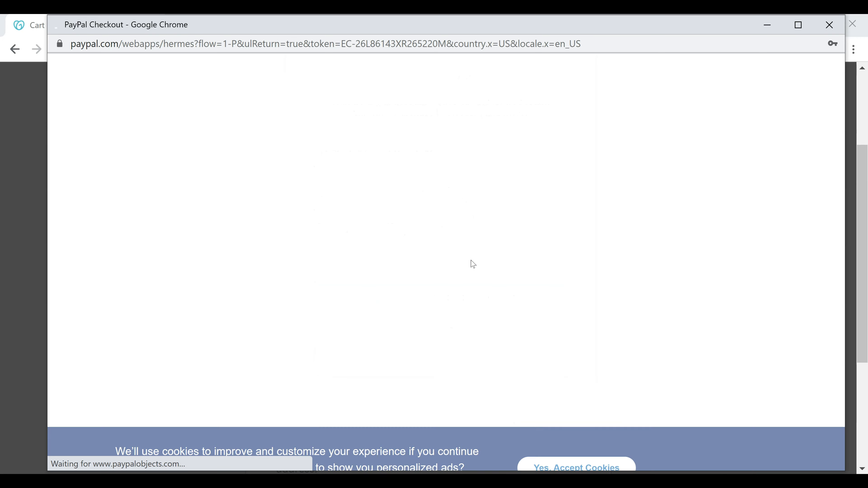
left_click(478, 268)
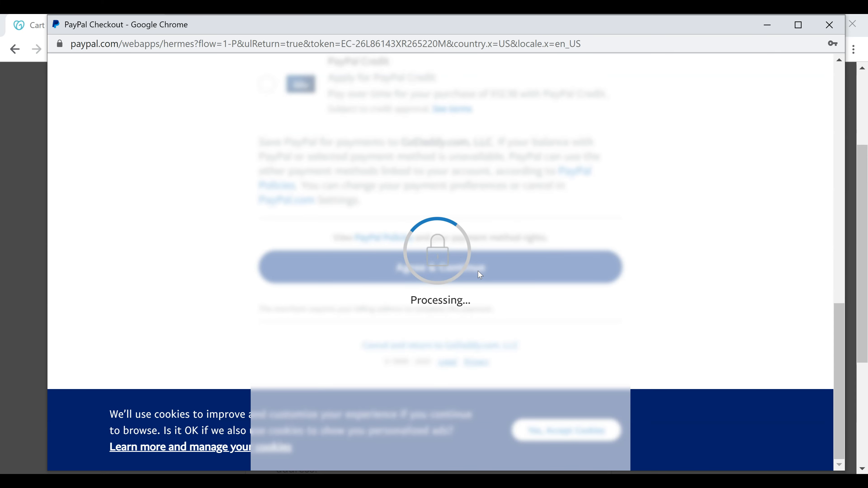
left_click(505, 138)
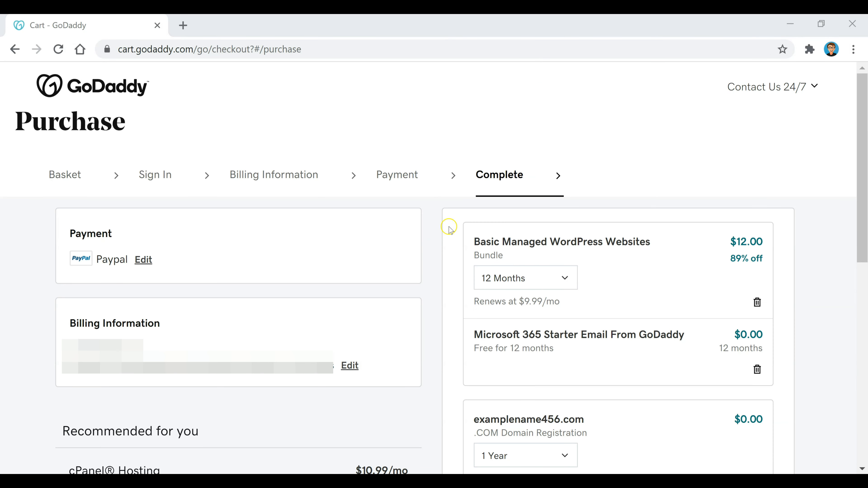
Review the order total and complete the purchase of the hosting plan and domain.
scroll(821, 254, "down", 7)
scroll(822, 247, "down", 2)
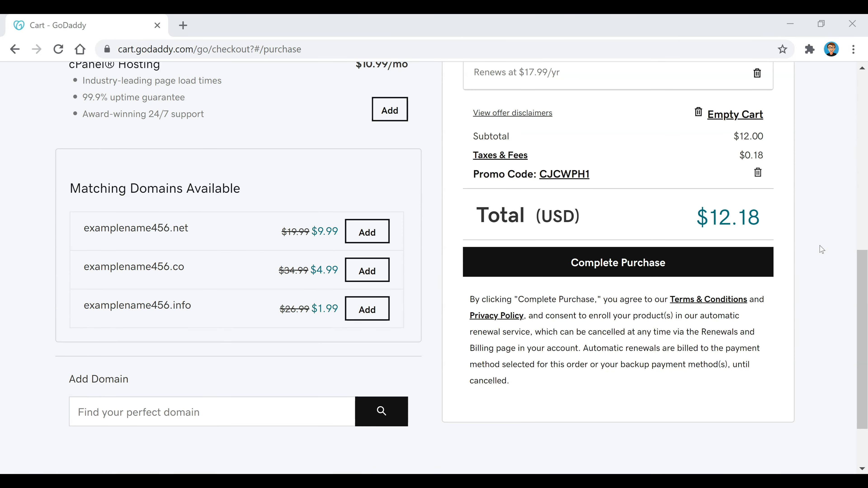
left_click(679, 265)
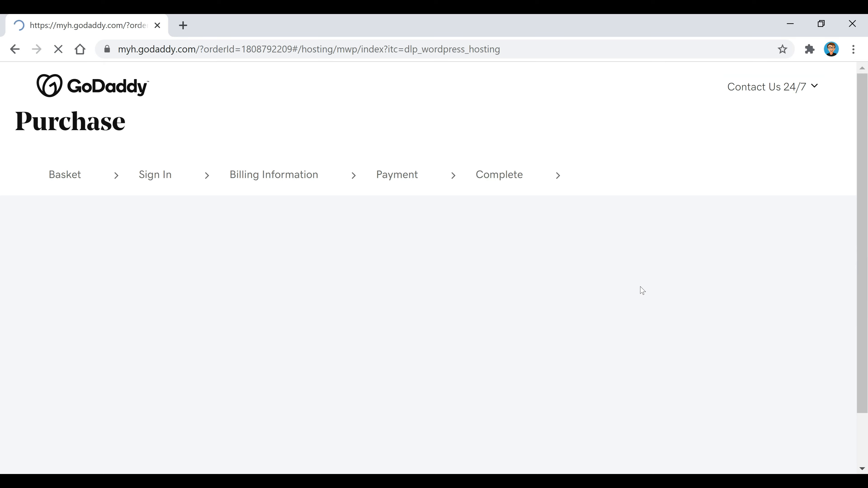
left_click(815, 108)
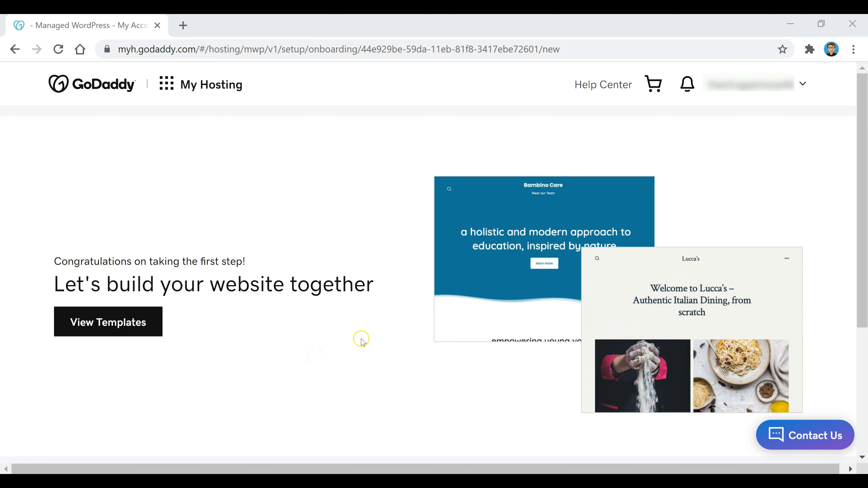
Start the manual WordPress setup and create the site login with a WordPress username and password.
scroll(392, 334, "down", 5)
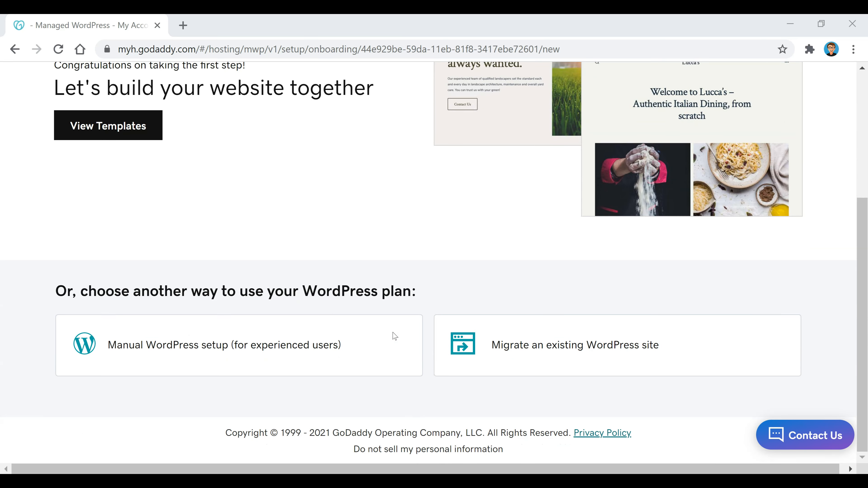
left_click(192, 345)
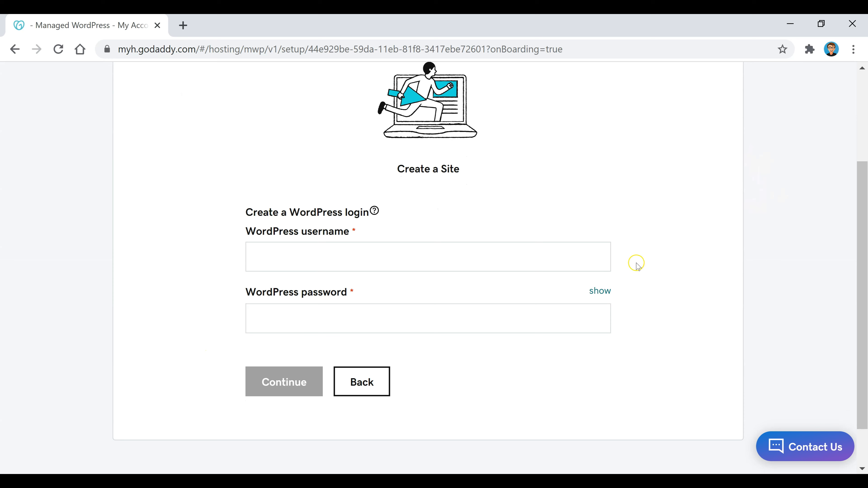
left_click(506, 265)
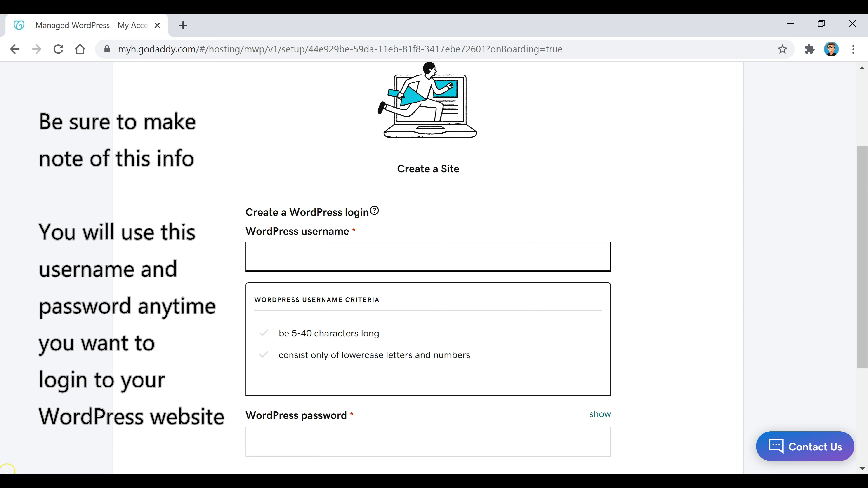
left_click(364, 328)
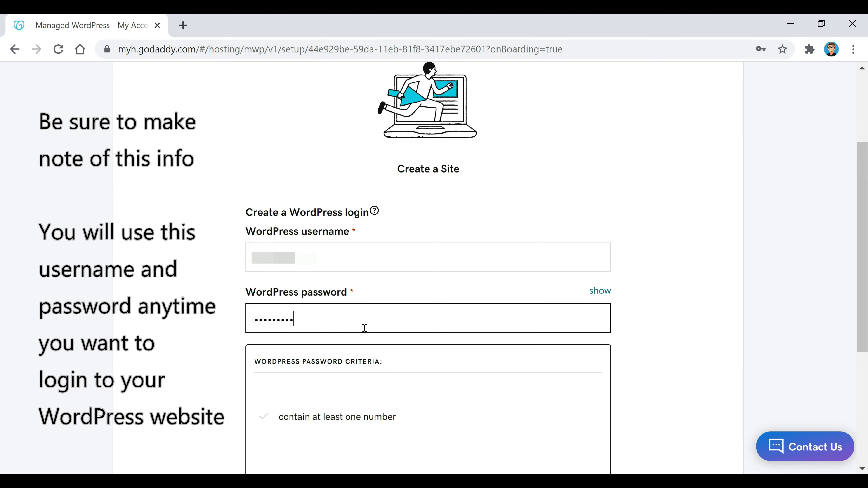
type("a")
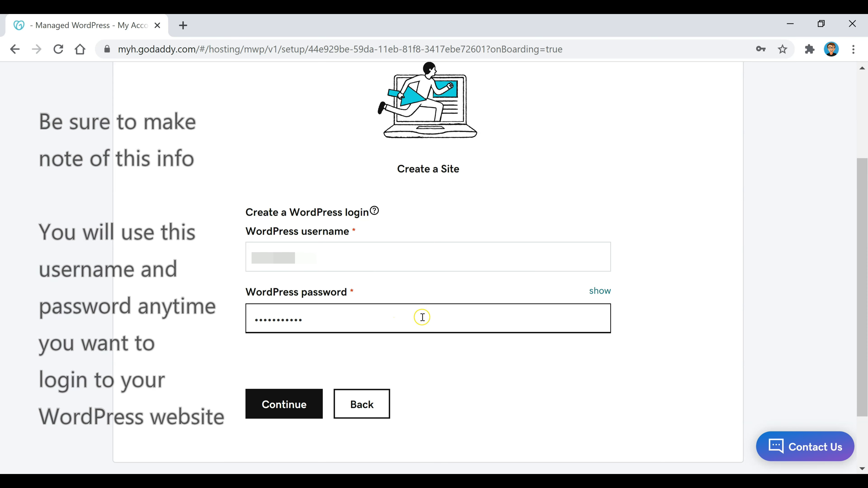
left_click(286, 417)
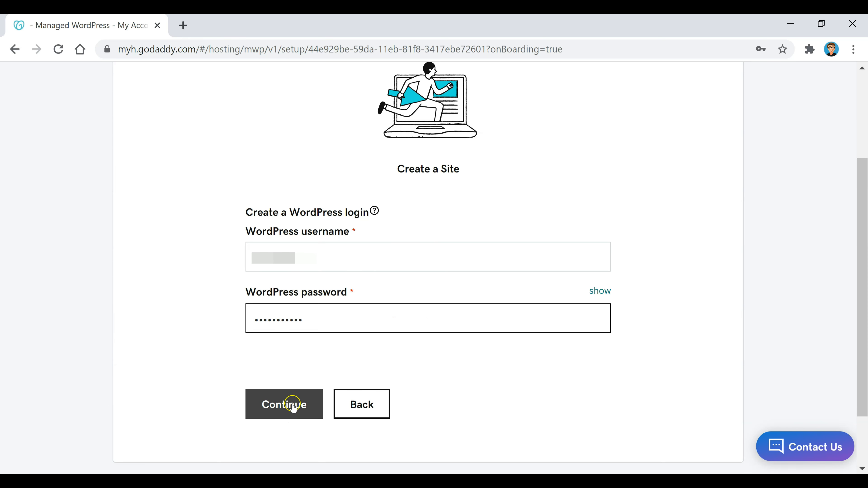
left_click(285, 390)
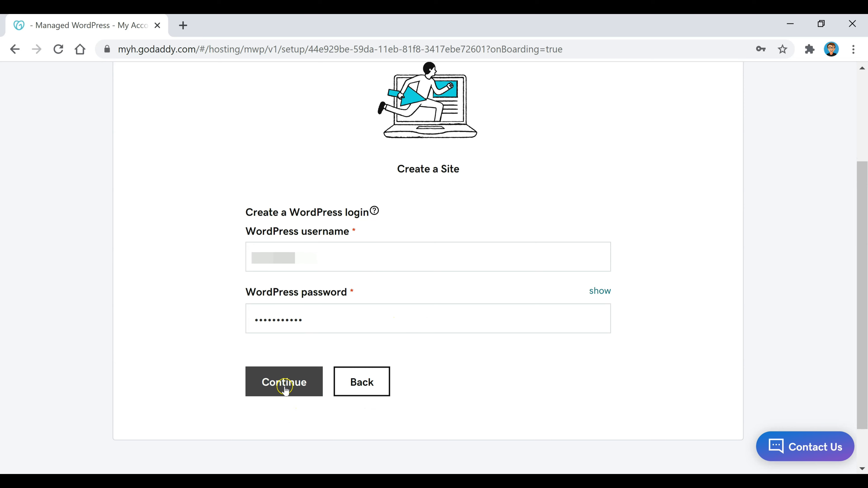
left_click(284, 388)
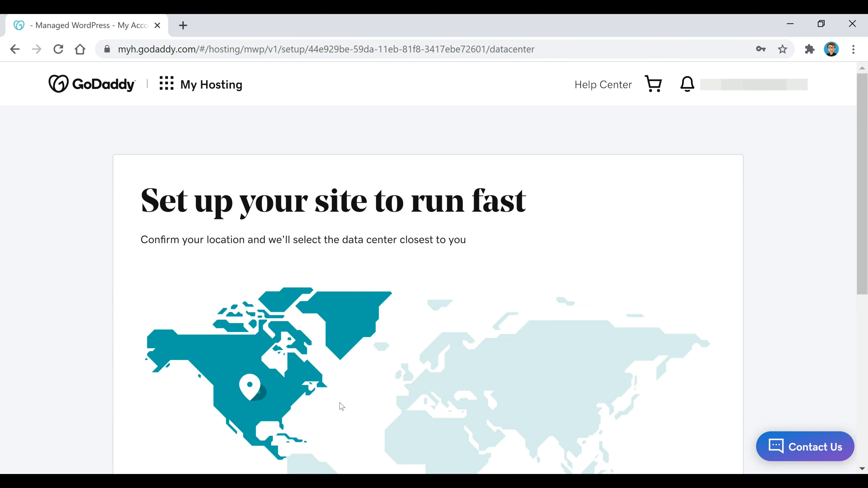
Confirm North America as the data center location and continue the site setup.
scroll(136, 223, "down", 5)
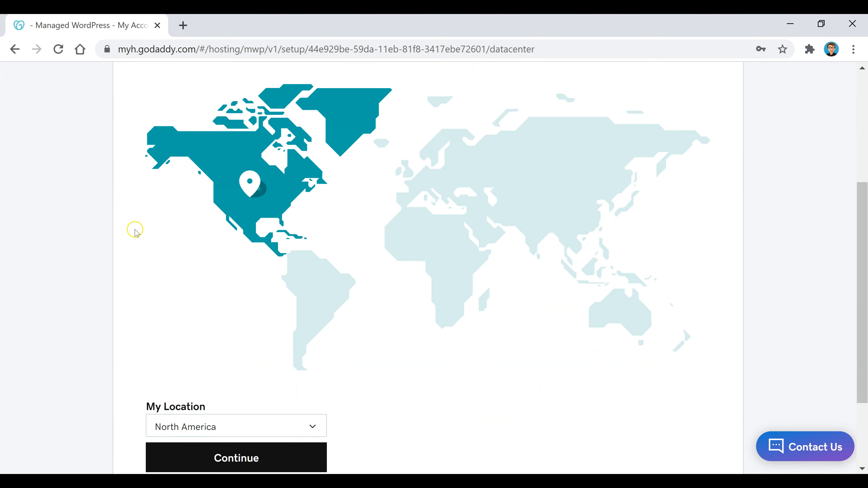
scroll(239, 191, "down", 2)
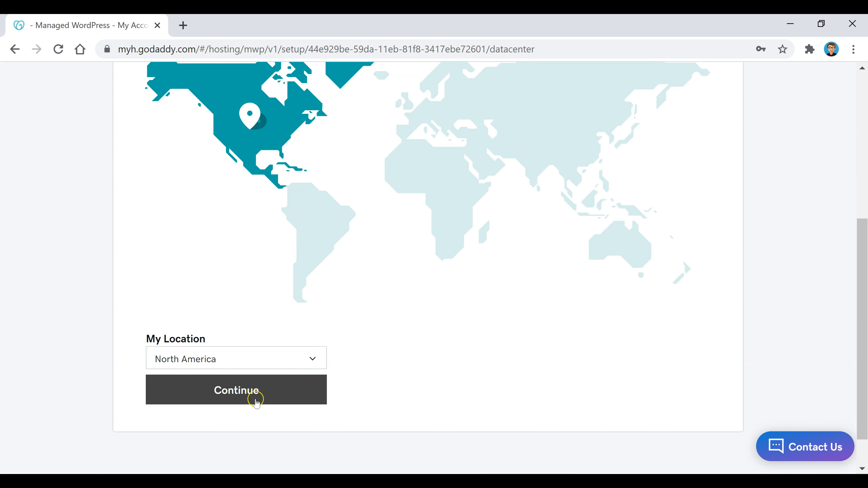
left_click(247, 404)
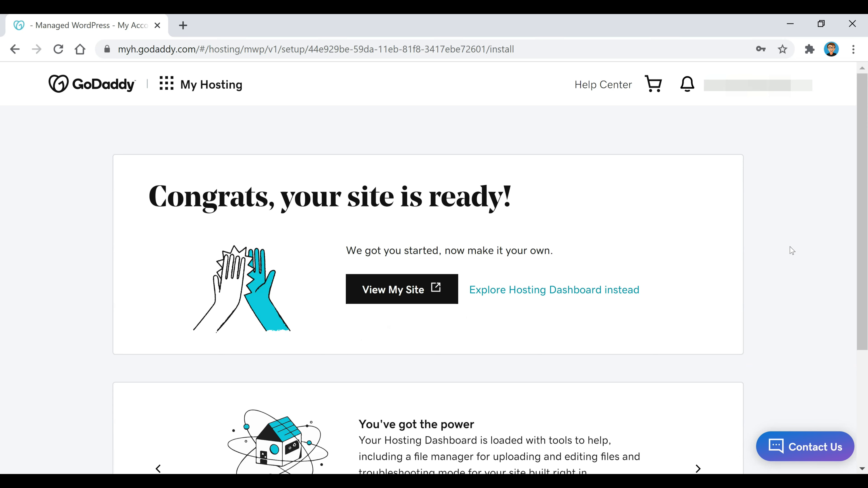
View the newly created WordPress site and open its admin dashboard.
left_click(398, 289)
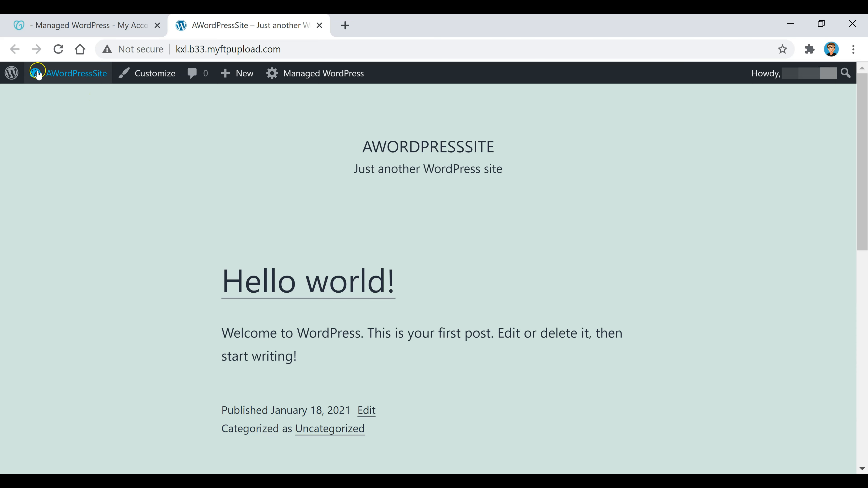
mouse_move(43, 74)
left_click(62, 97)
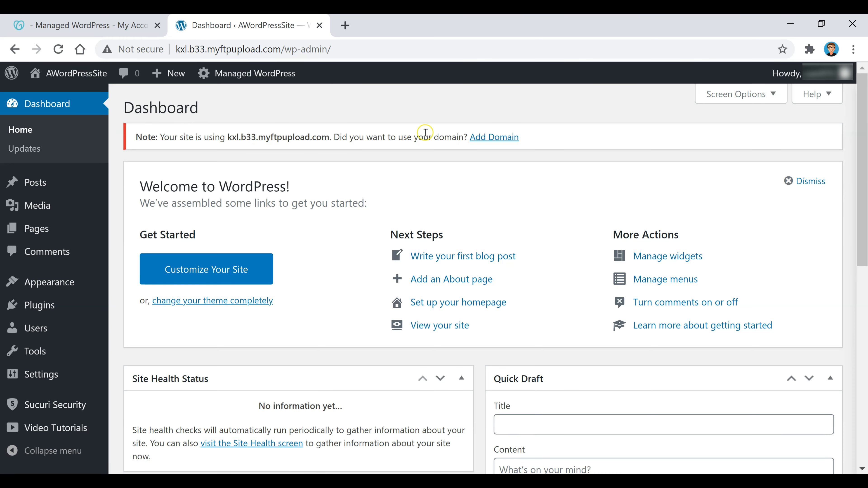
Attach examplename456.com to the site from the dashboard's domain notice, as the primary domain for the account.
left_click(507, 141)
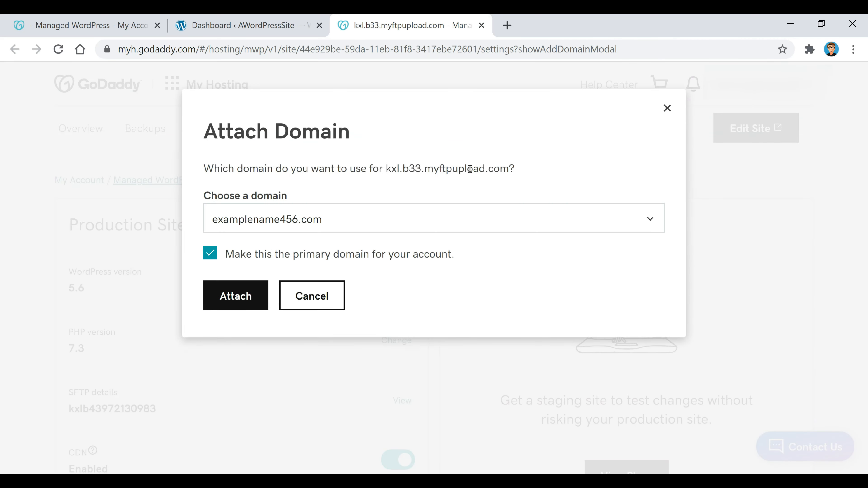
left_click(379, 219)
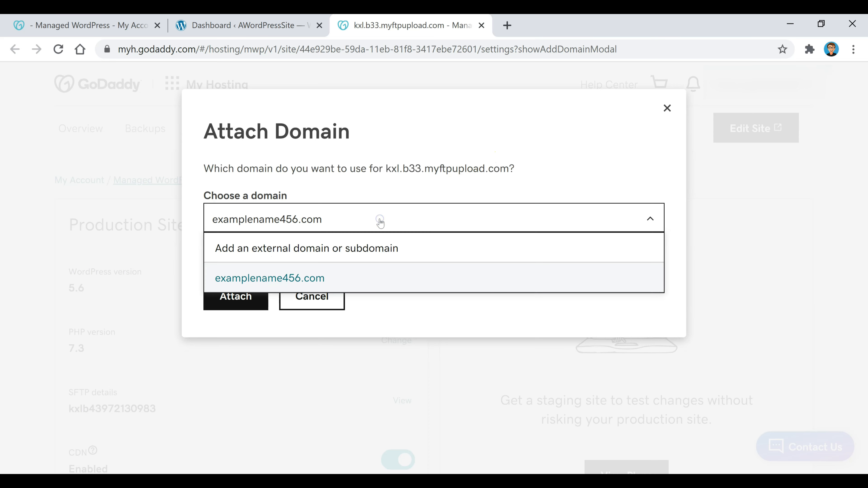
left_click(336, 277)
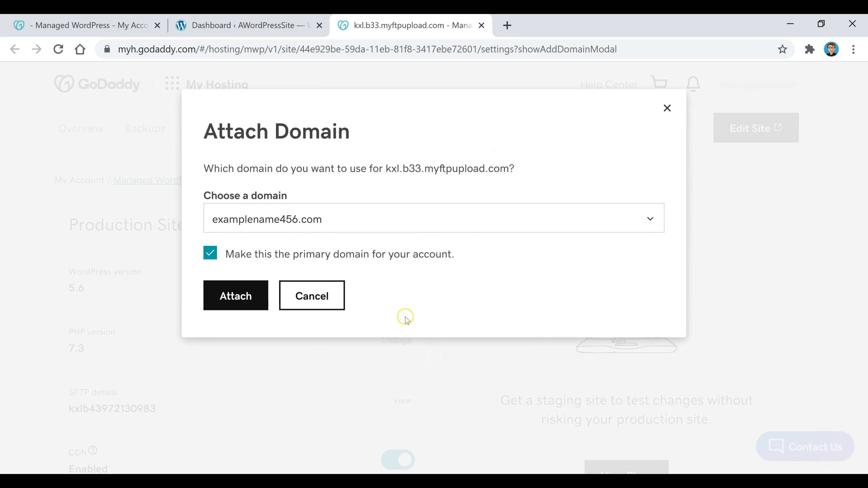
left_click(241, 304)
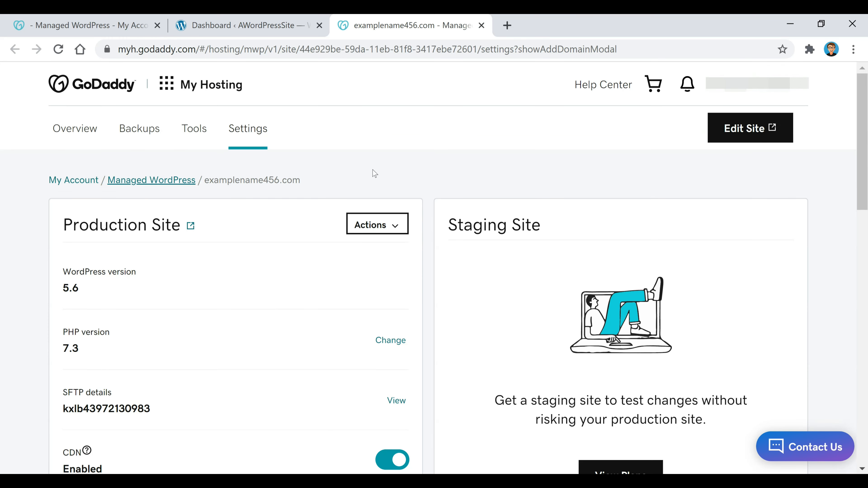
Look through the hosting settings page of examplename456.com, including the email trial offer and production site details.
scroll(374, 173, "down", 6)
scroll(374, 173, "down", 3)
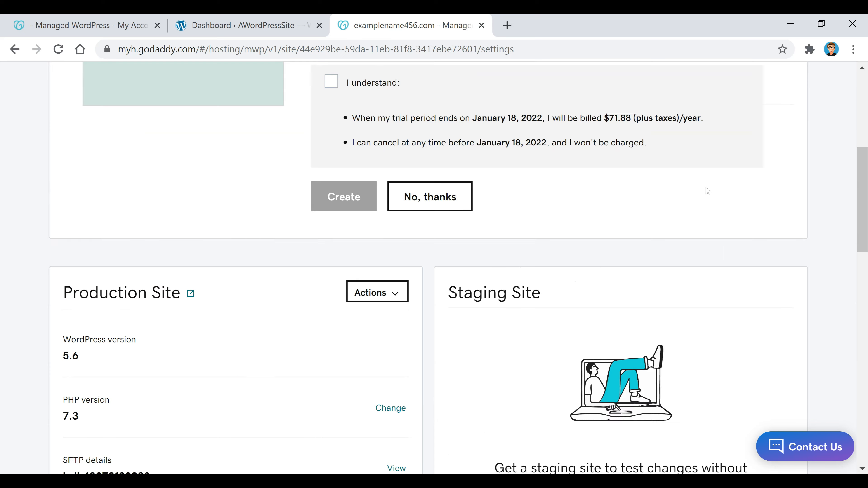
scroll(708, 191, "up", 1)
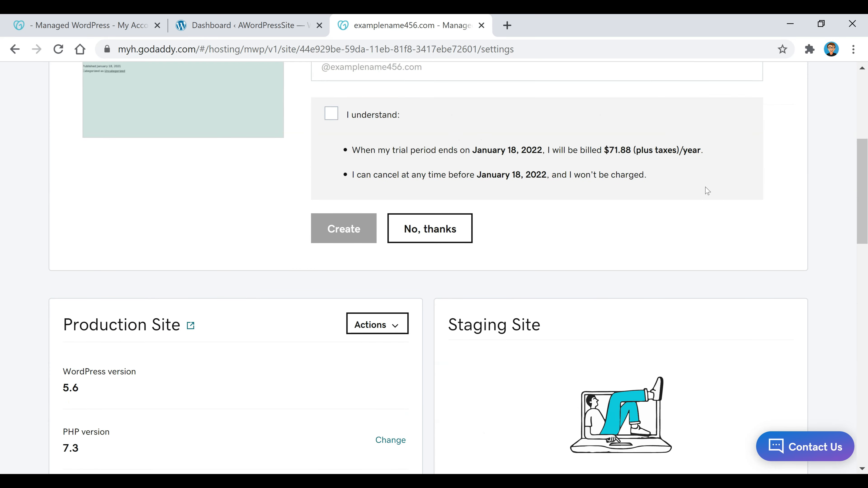
scroll(708, 191, "up", 5)
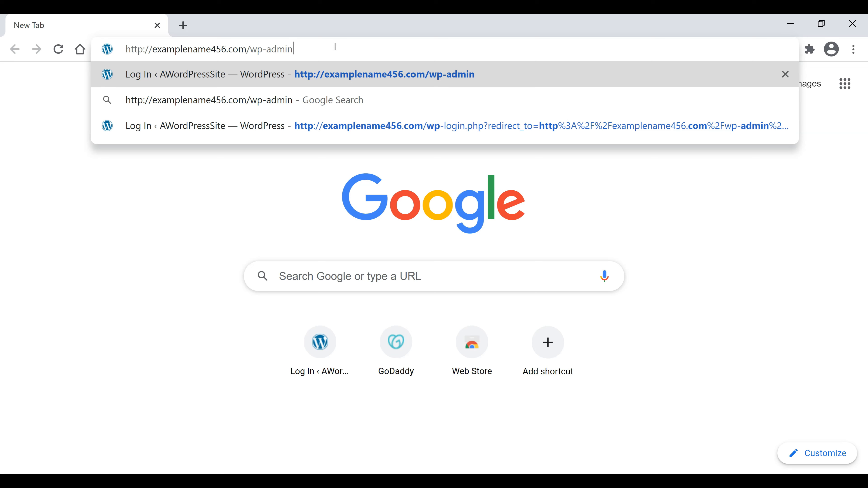
left_click_drag(324, 51, 247, 51)
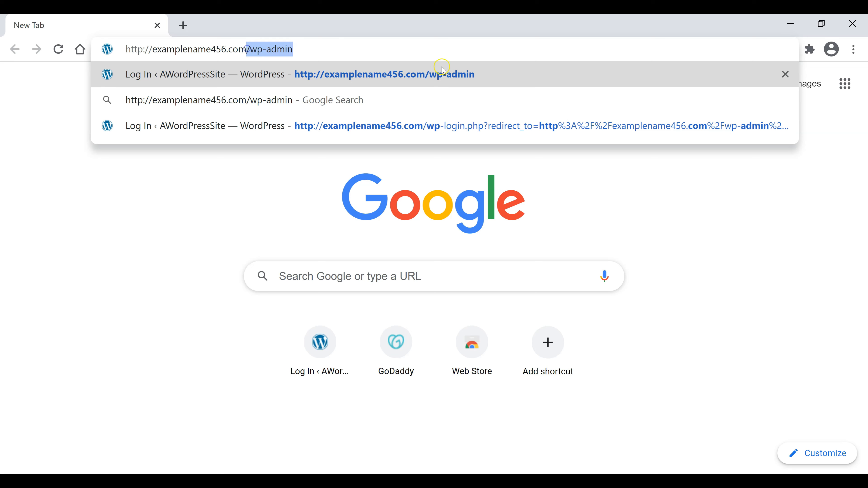
left_click(324, 52)
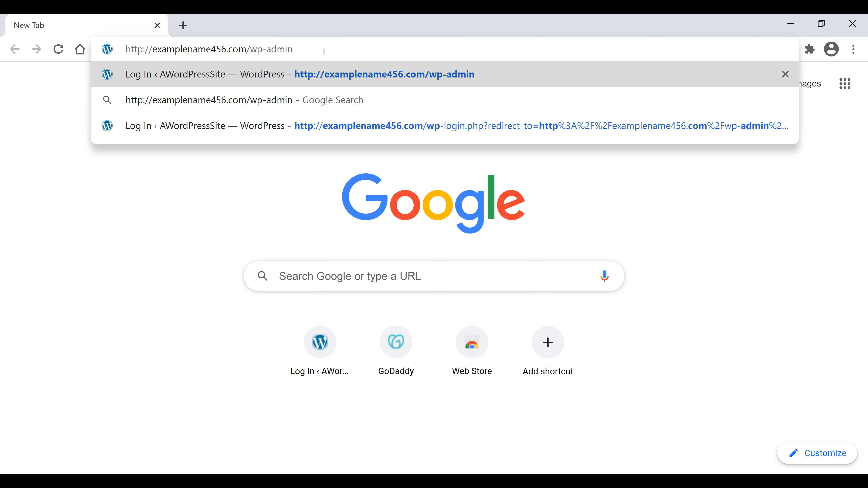
key("Return")
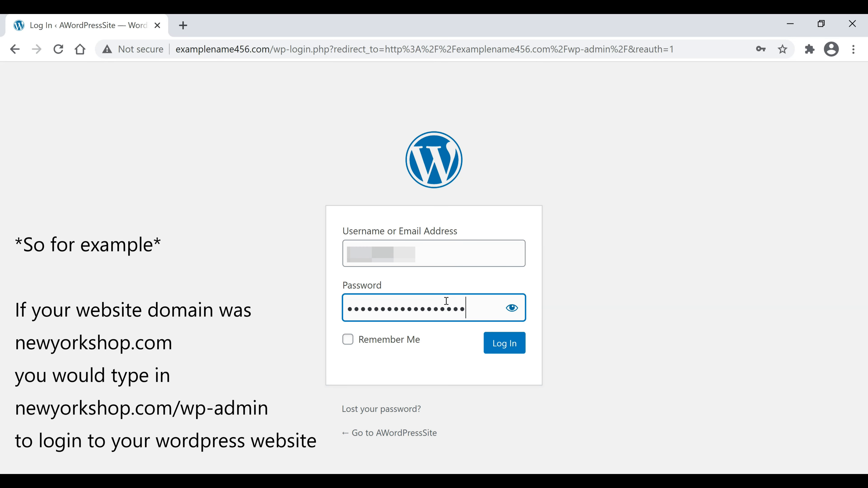
type("•••••")
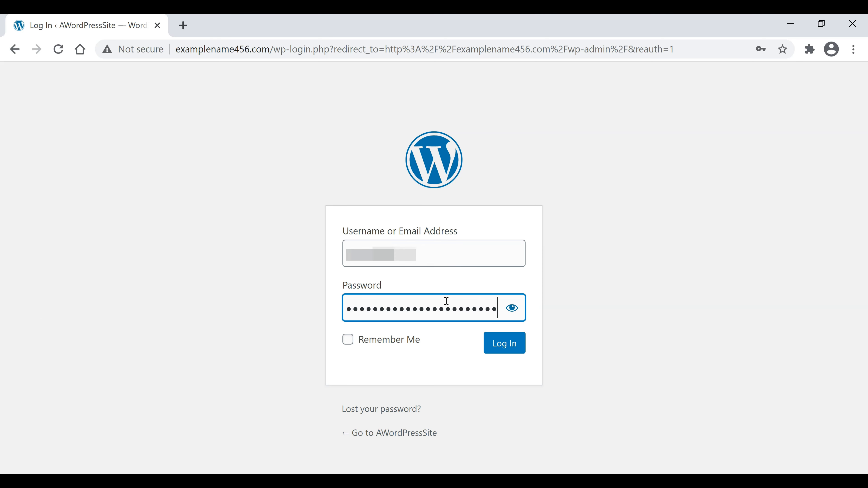
key("Return")
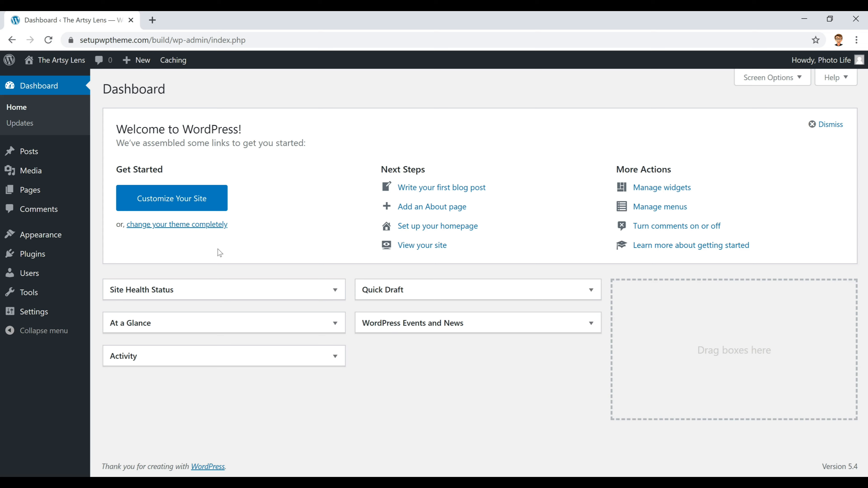
Open the page for adding new themes and browse the featured and popular WordPress themes.
mouse_move(56, 238)
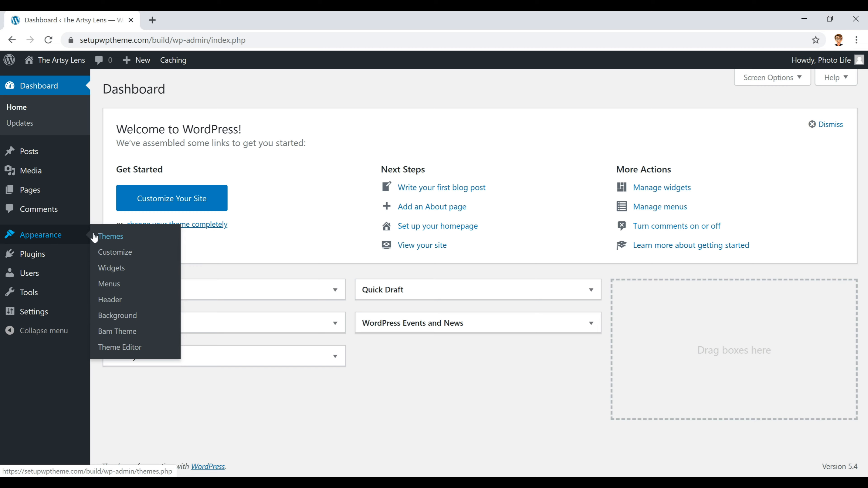
left_click(106, 241)
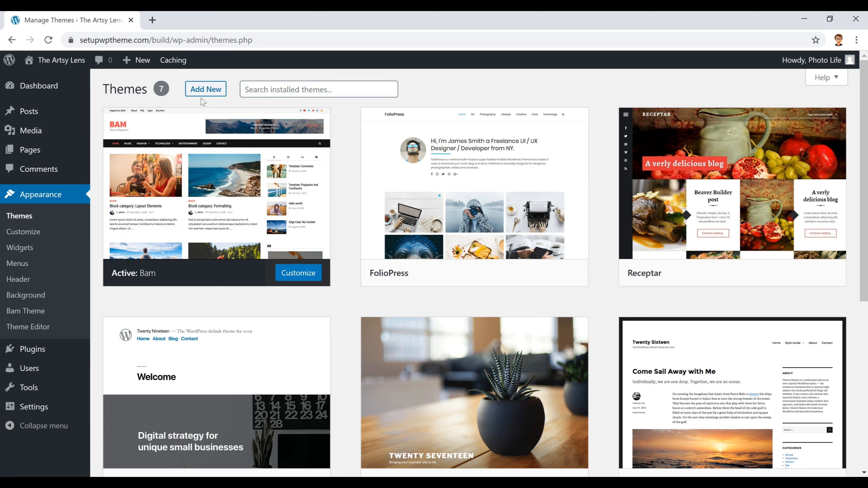
left_click(204, 89)
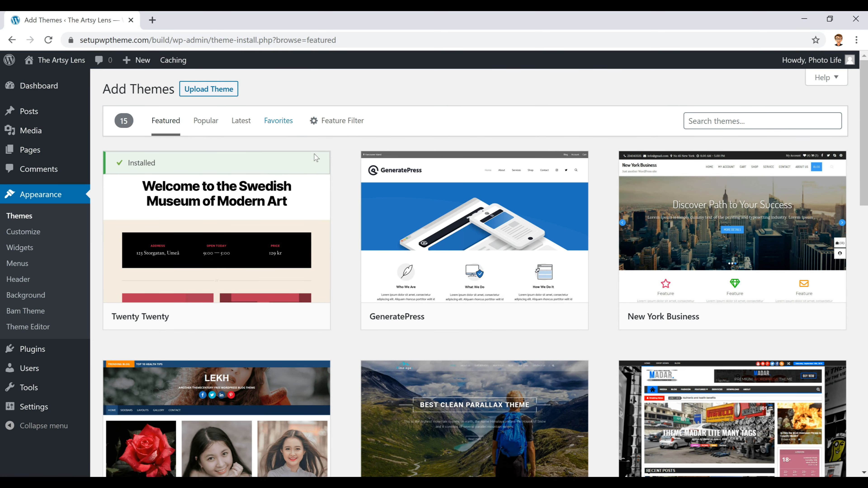
scroll(280, 227, "down", 8)
scroll(281, 227, "up", 7)
scroll(281, 227, "up", 1)
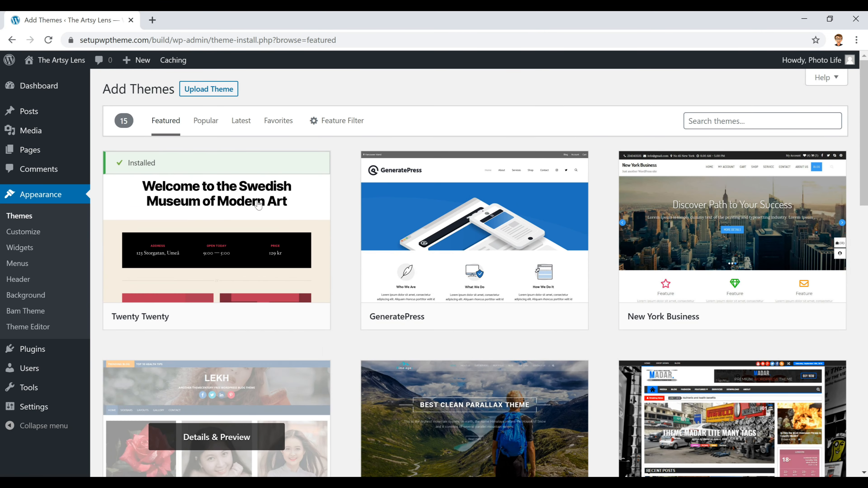
left_click(206, 121)
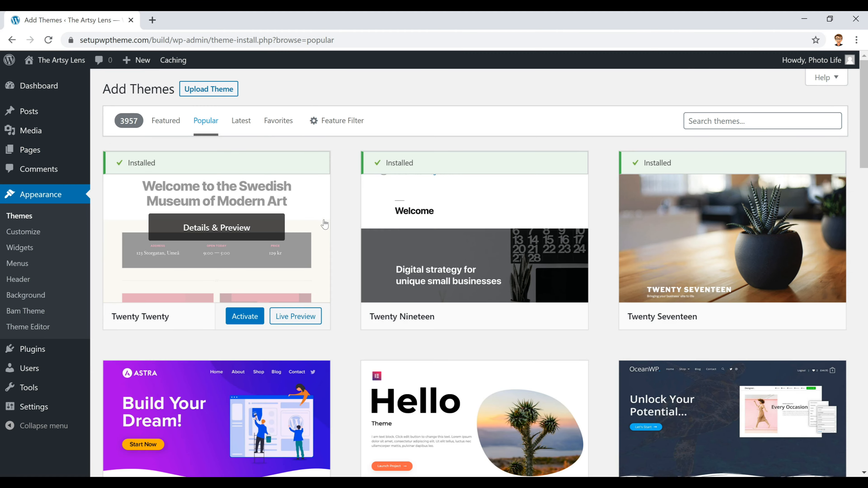
scroll(324, 226, "down", 5)
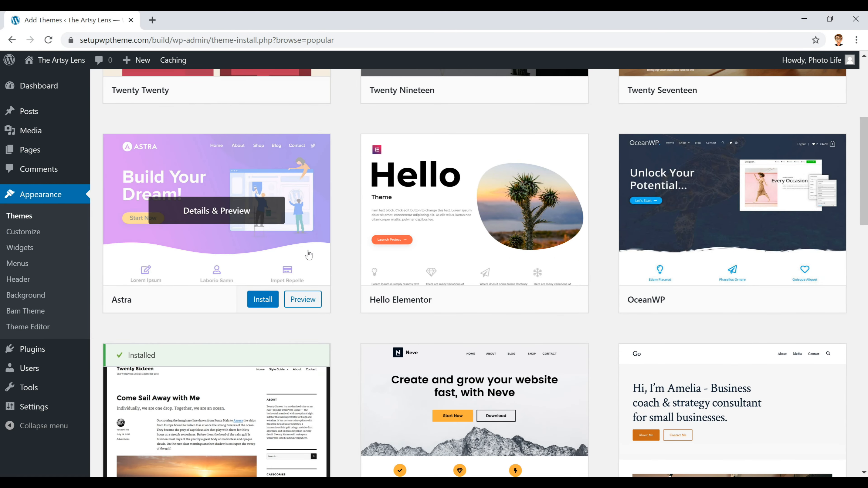
scroll(309, 255, "up", 5)
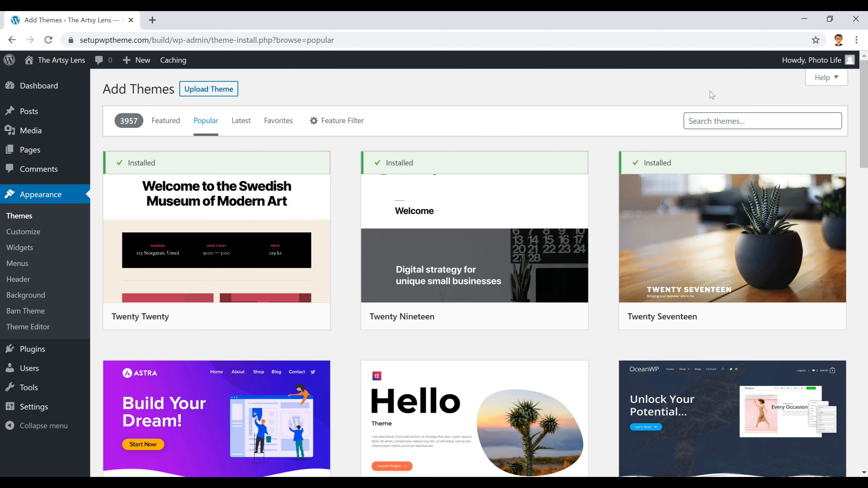
Search the theme directory for "bam", check the Bam theme's activation option, and return to the installed themes.
left_click(711, 120)
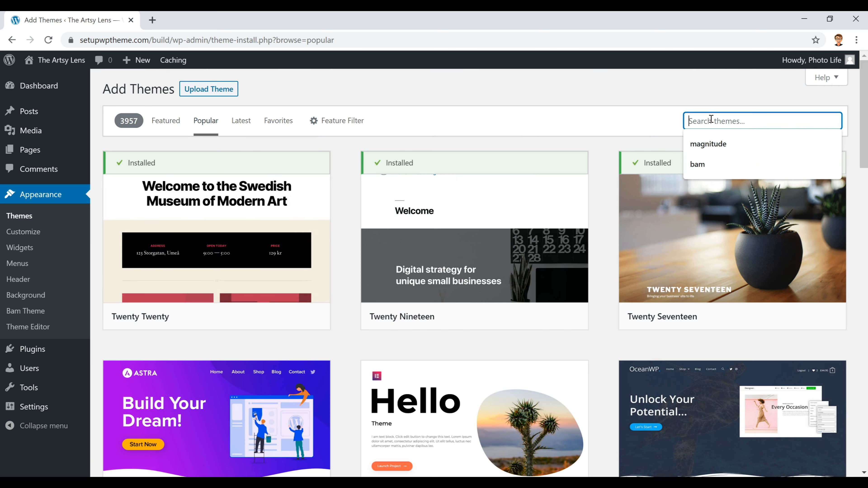
left_click(707, 165)
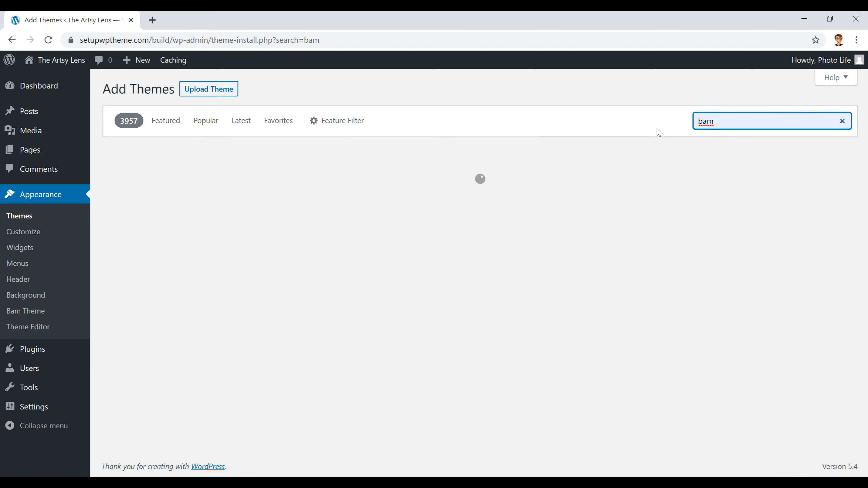
mouse_move(239, 259)
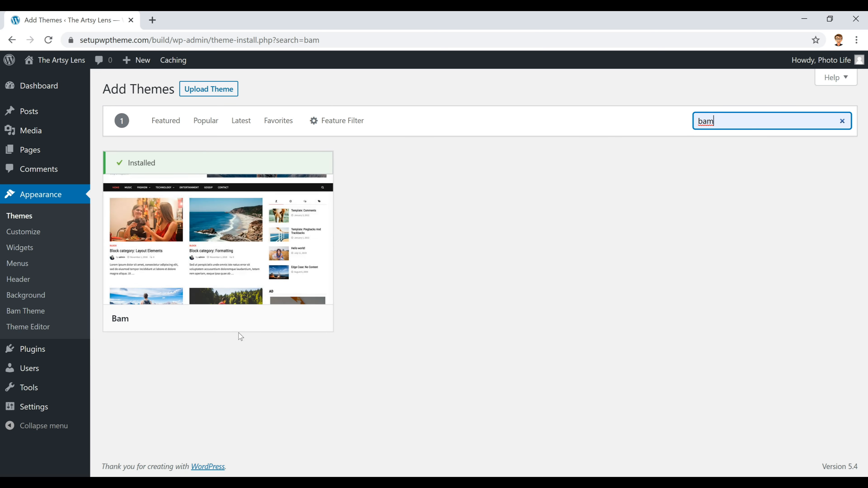
mouse_move(252, 323)
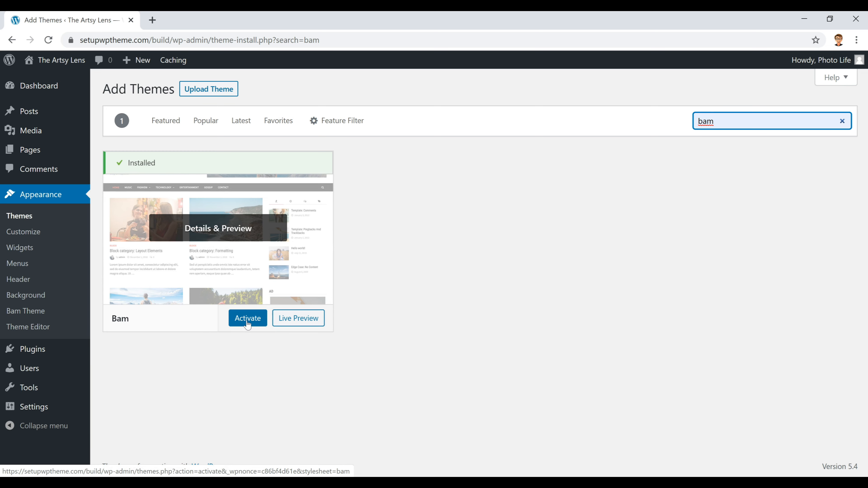
left_click(24, 220)
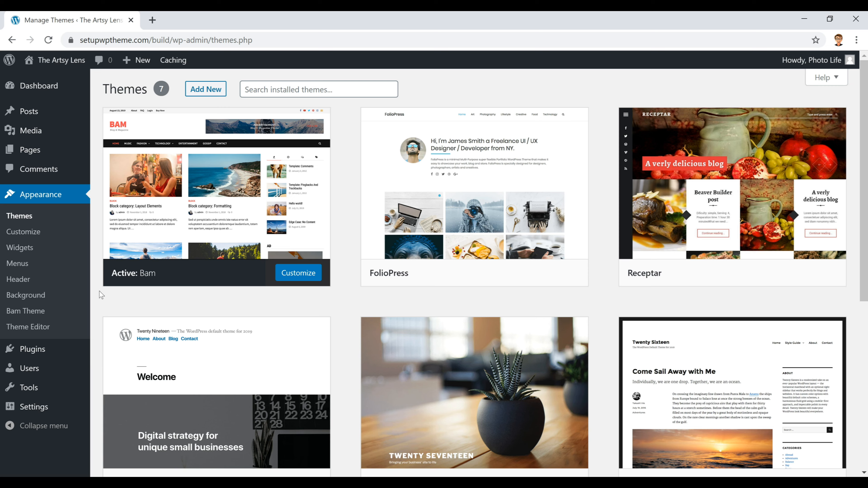
Open the general site settings and review the site title, tagline, addresses, and date and time options.
mouse_move(40, 407)
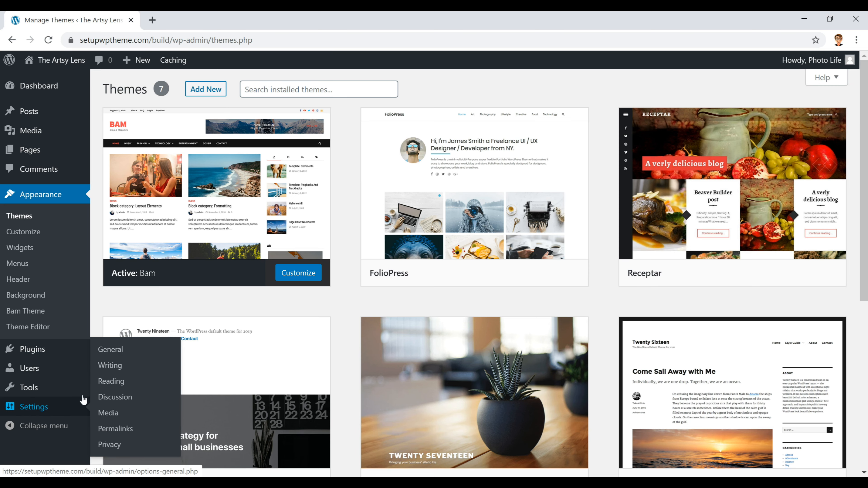
left_click(110, 350)
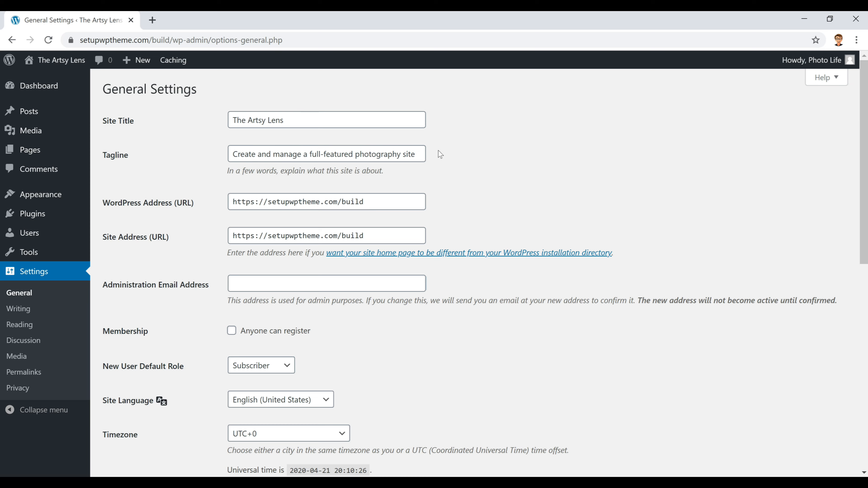
scroll(167, 251, "down", 10)
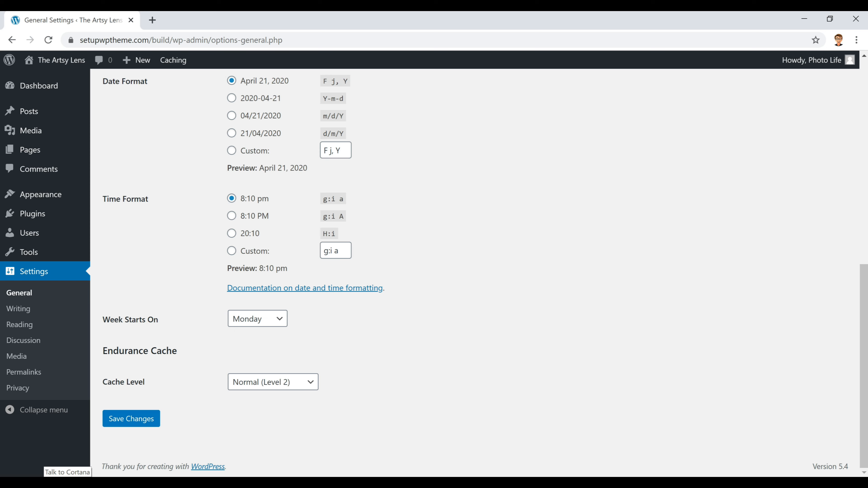
Set the permalink structure to Post name and save the changes.
left_click(23, 374)
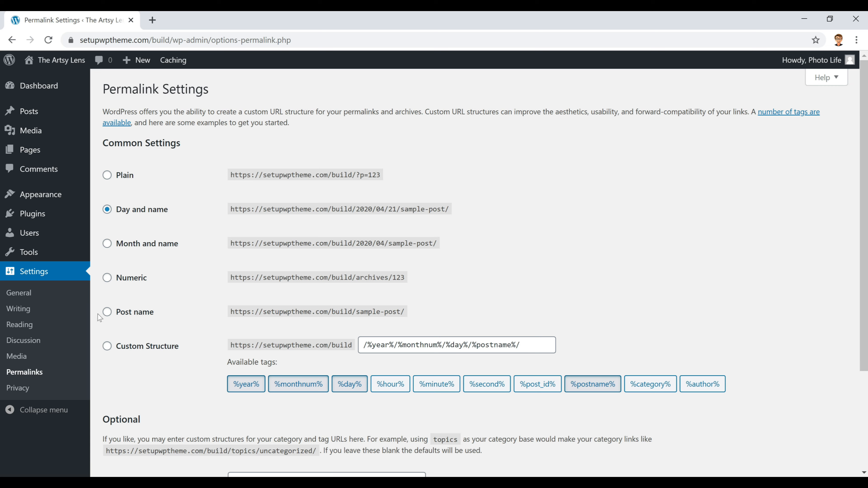
left_click(106, 312)
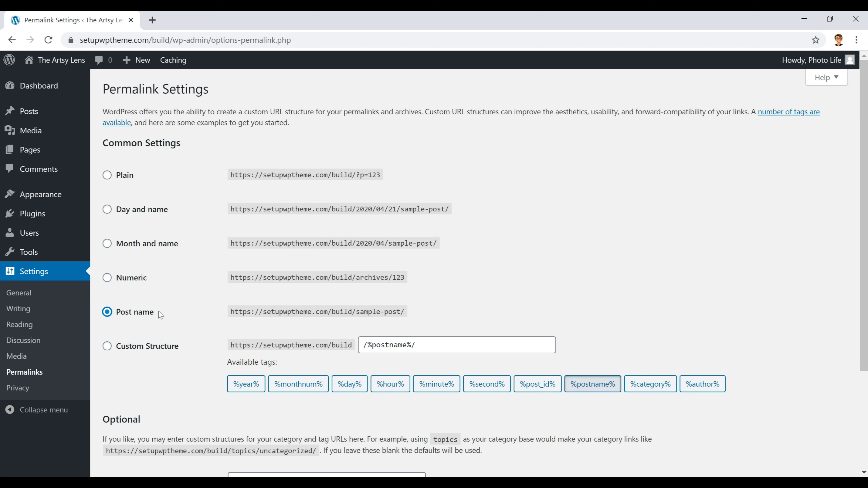
scroll(158, 311, "down", 4)
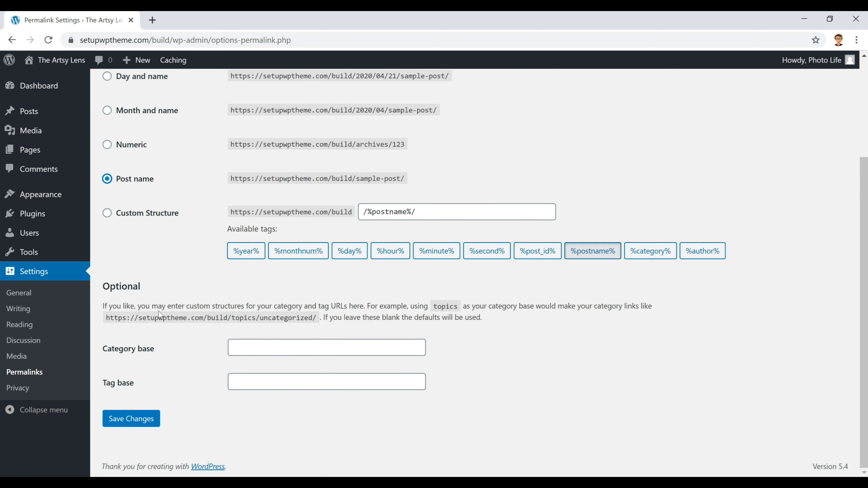
left_click(132, 423)
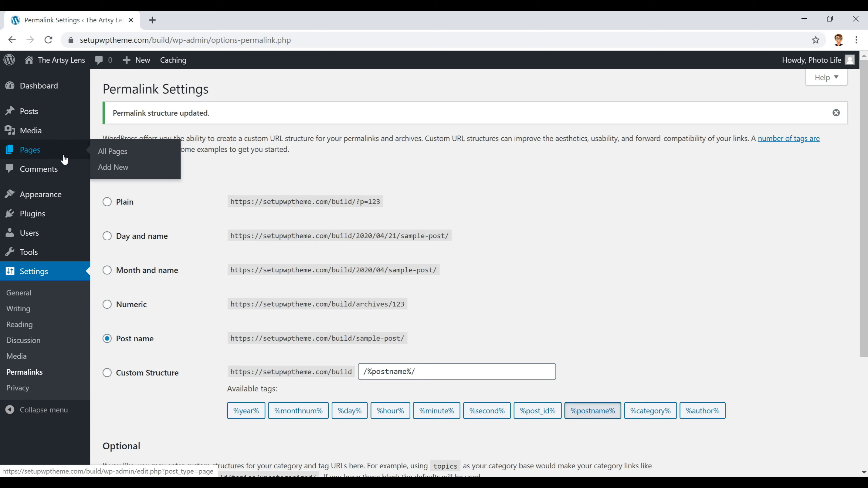
Add a new post category named "Camera Bags" with no parent category.
mouse_move(28, 116)
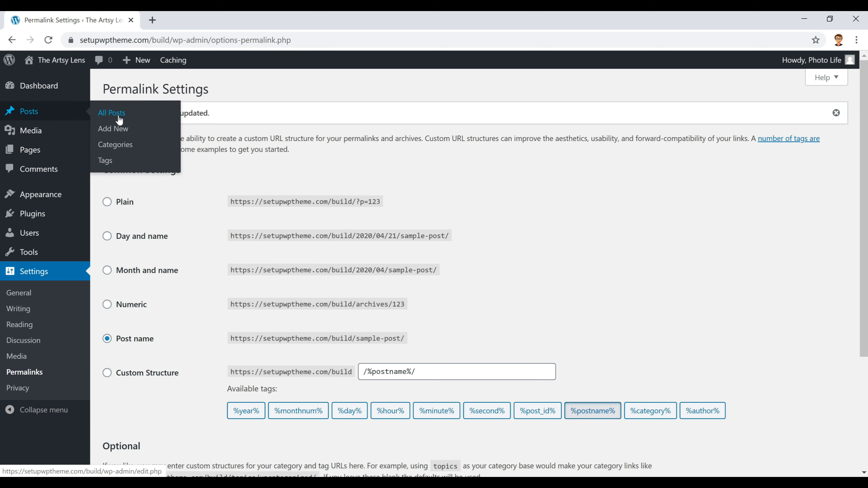
left_click(119, 150)
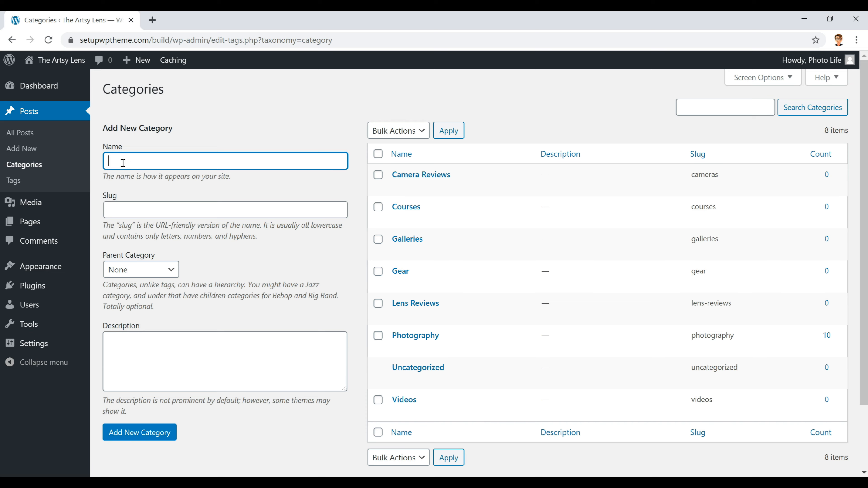
mouse_move(435, 178)
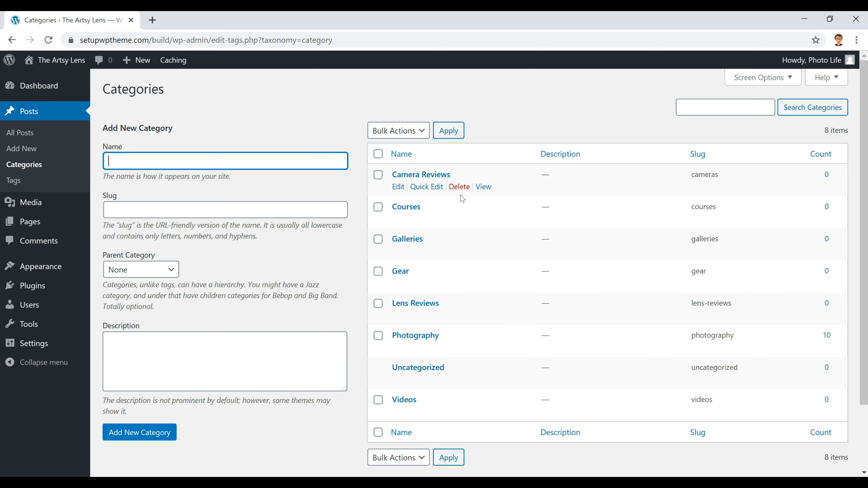
type("Camera Bags")
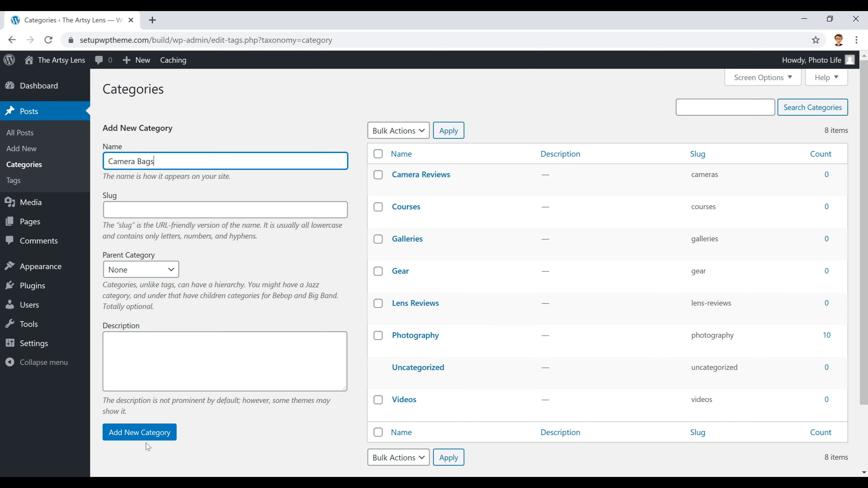
left_click(140, 436)
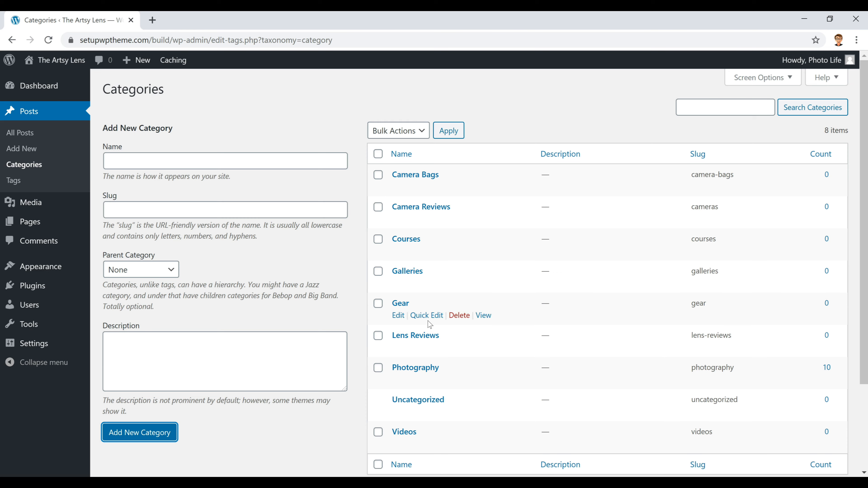
Open the menu editor for menu "1" and display all categories that can be added as menu items.
mouse_move(49, 273)
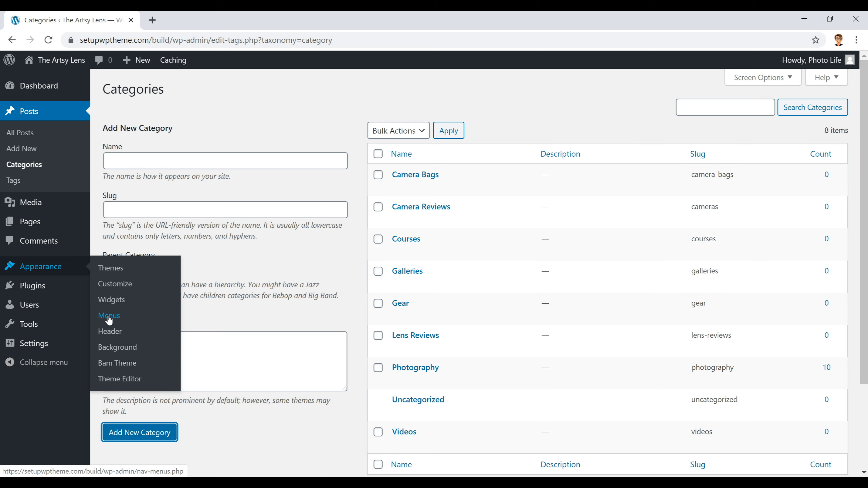
left_click(127, 314)
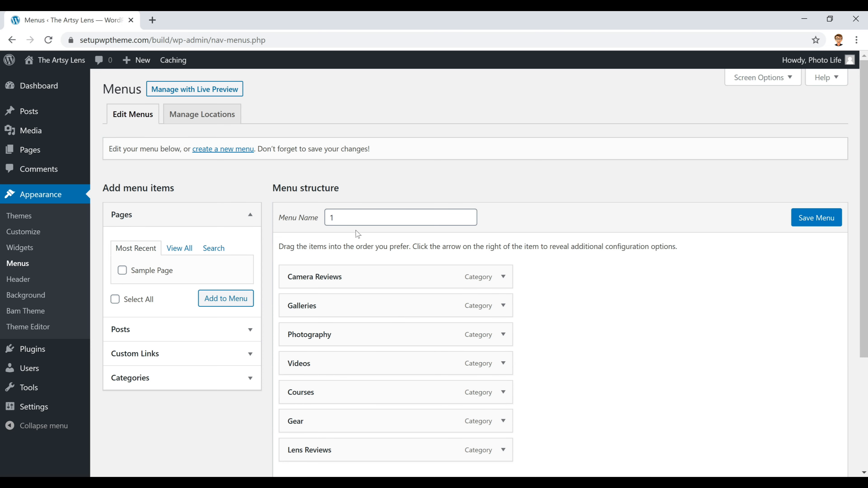
left_click(367, 215)
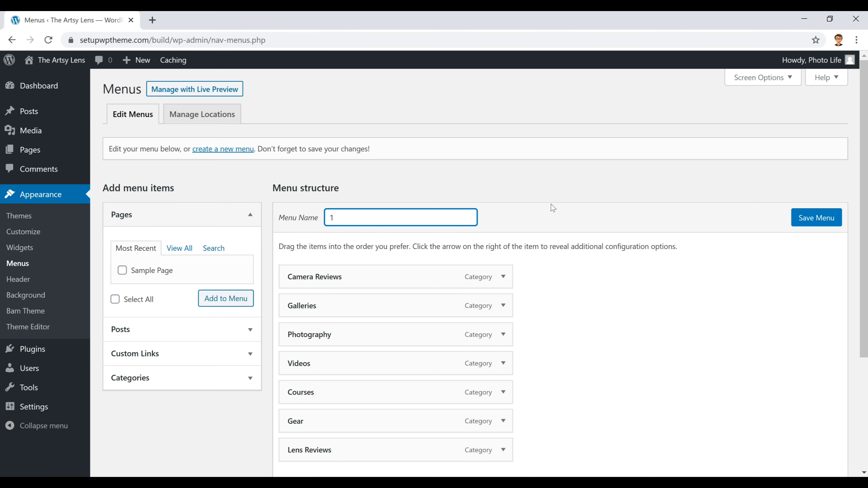
scroll(516, 210, "down", 2)
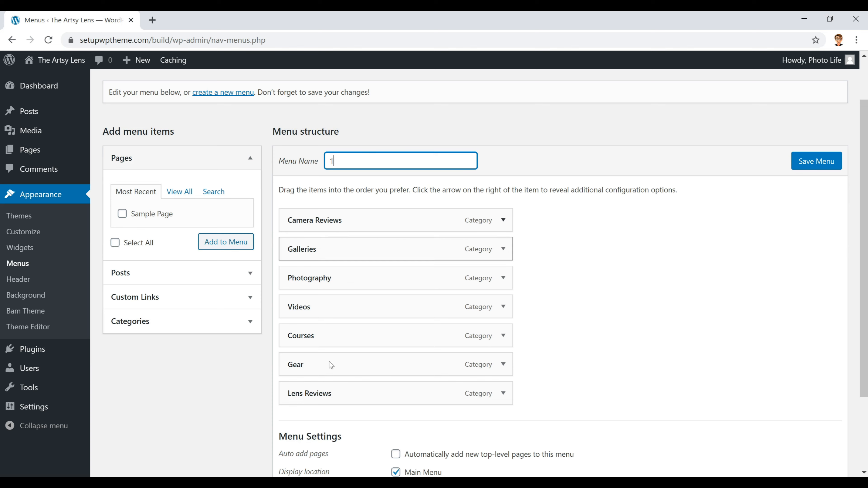
left_click(166, 323)
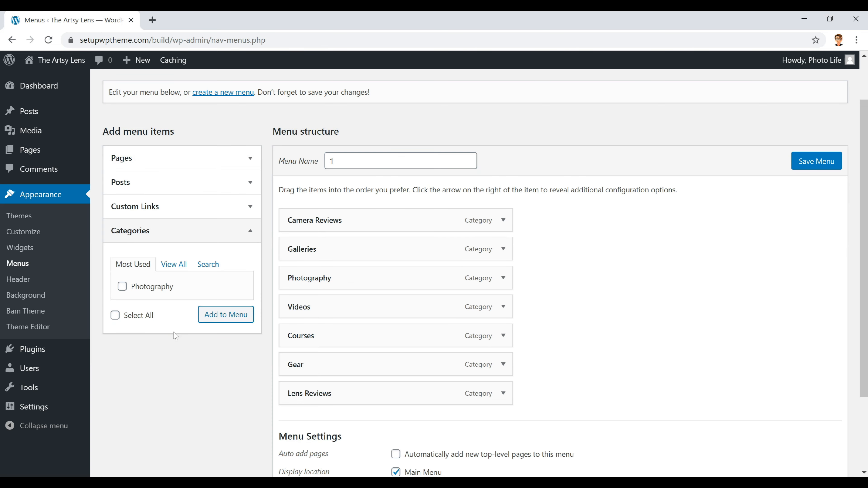
left_click(174, 265)
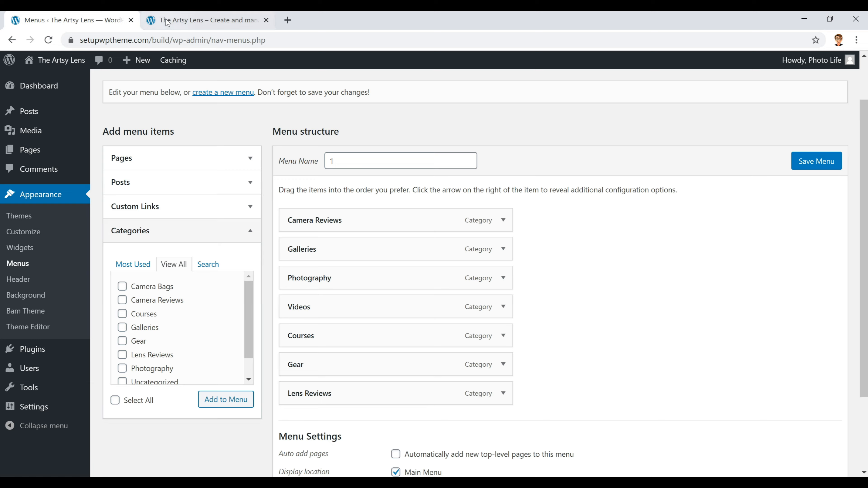
Compare the menu with the live site's navigation, move Photography directly below Courses in the menu structure, and save the menu.
left_click(168, 22)
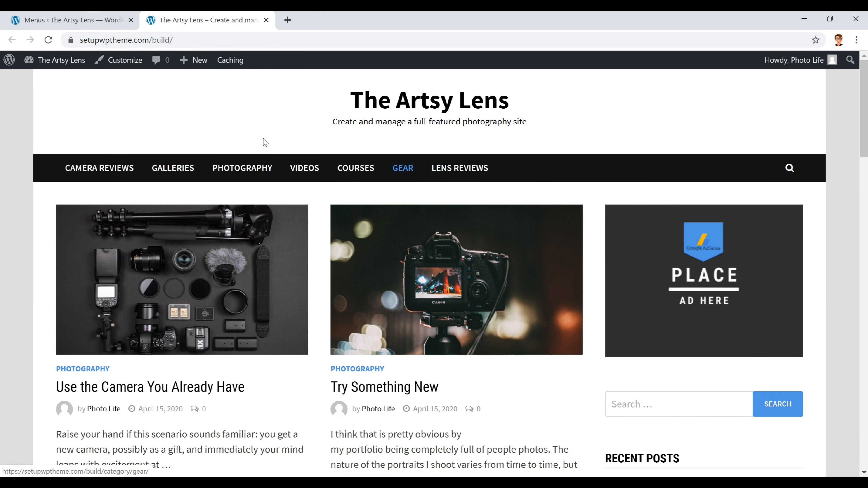
left_click(78, 21)
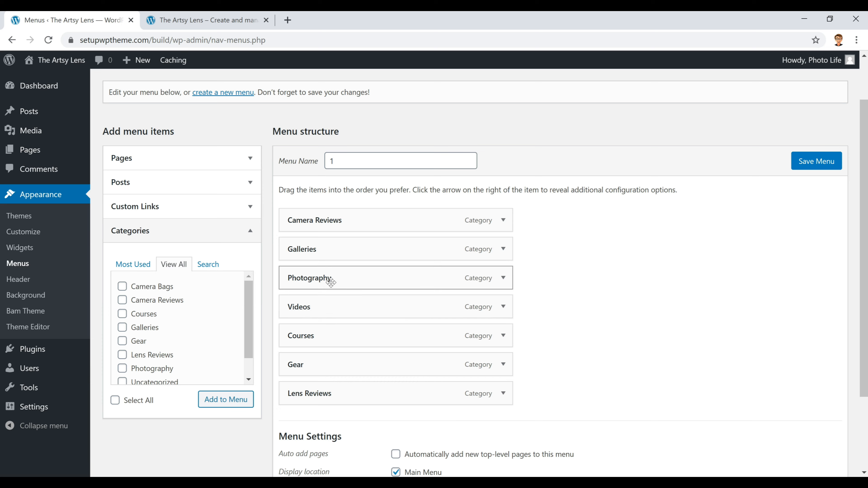
left_click_drag(328, 277, 315, 337)
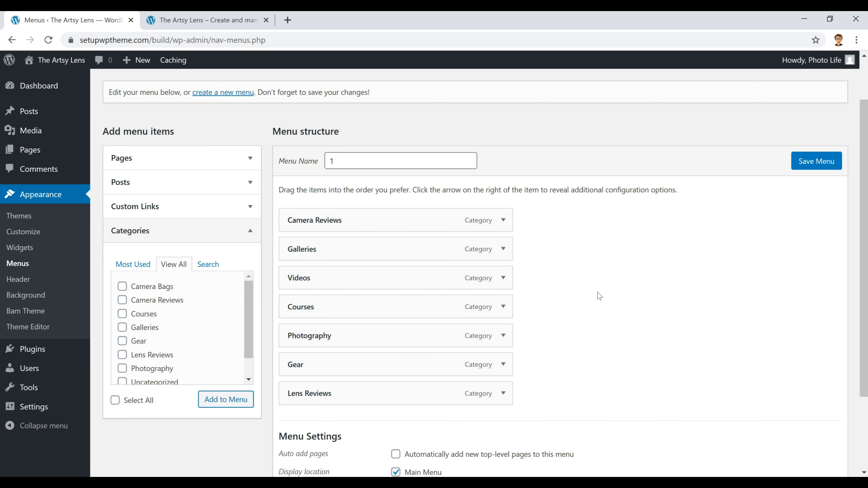
scroll(599, 296, "down", 2)
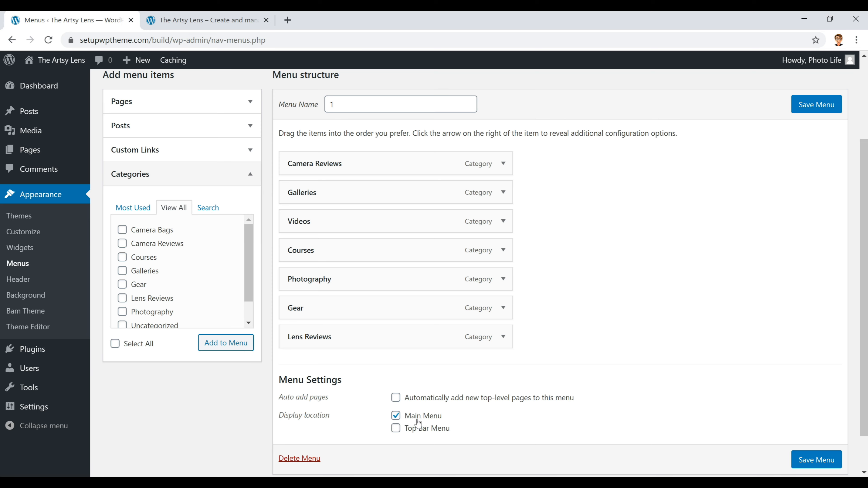
left_click(197, 17)
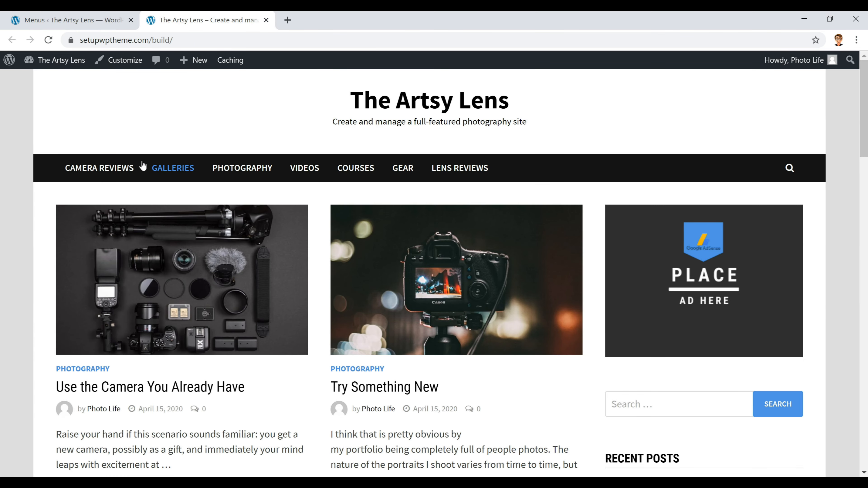
left_click(116, 21)
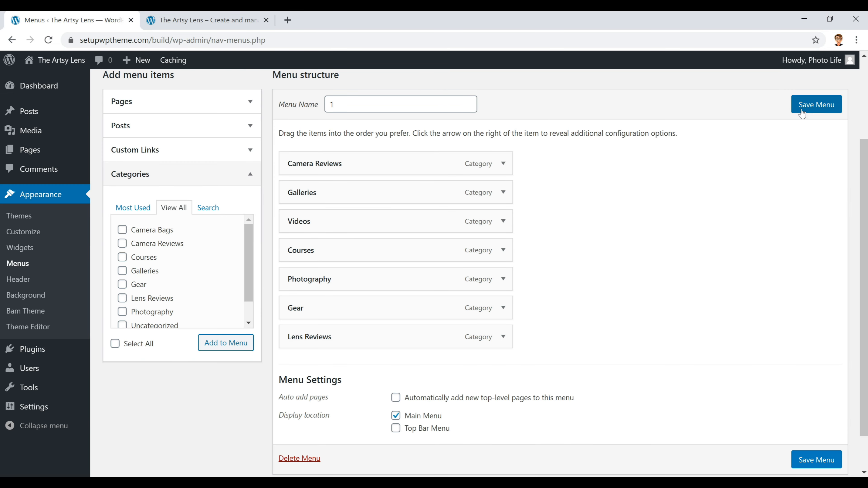
left_click(822, 109)
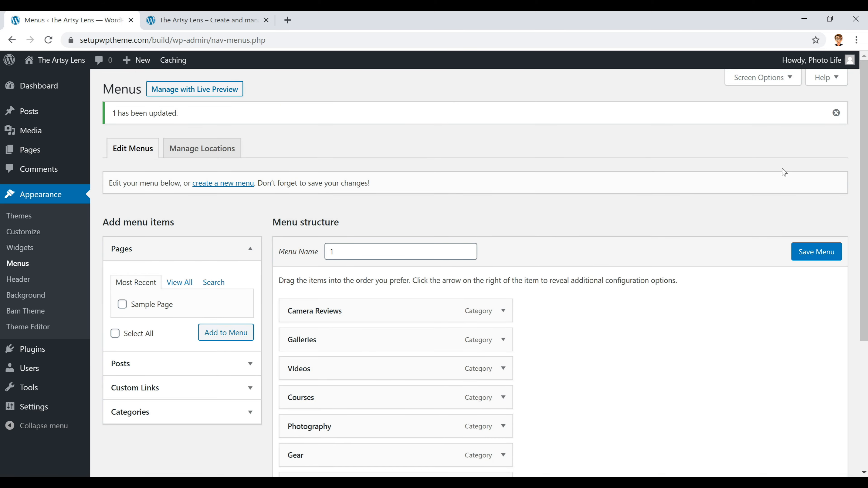
Reload the live site to check the navigation order, and close the site page.
left_click(203, 22)
left_click(48, 40)
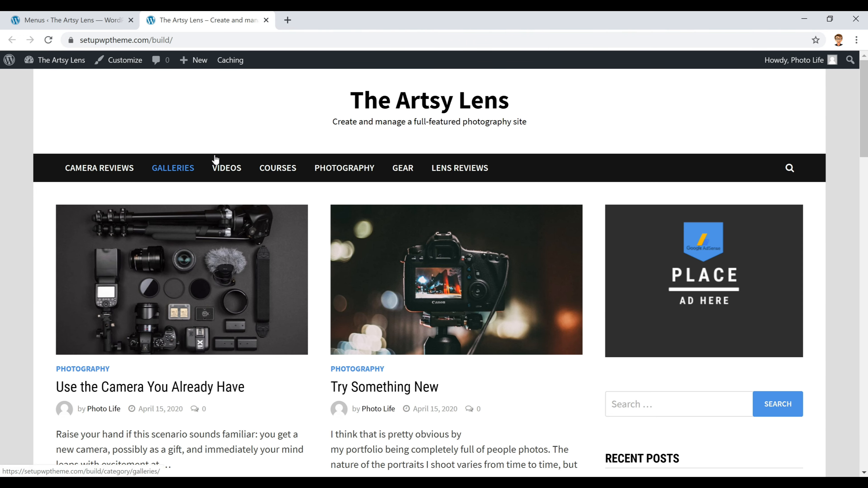
key("ctrl+w")
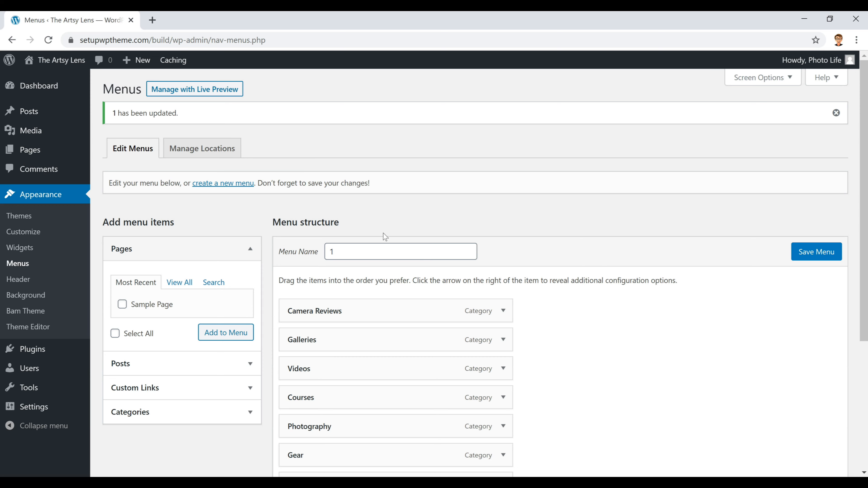
Open the list of all posts.
mouse_move(28, 117)
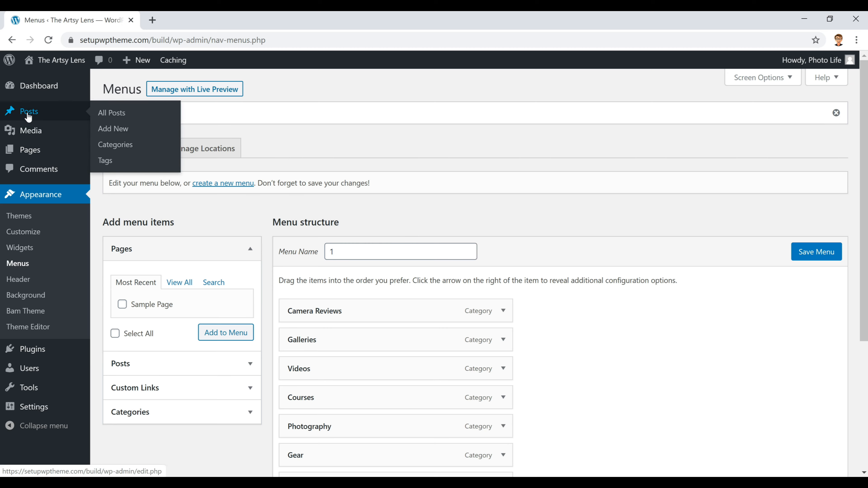
left_click(28, 117)
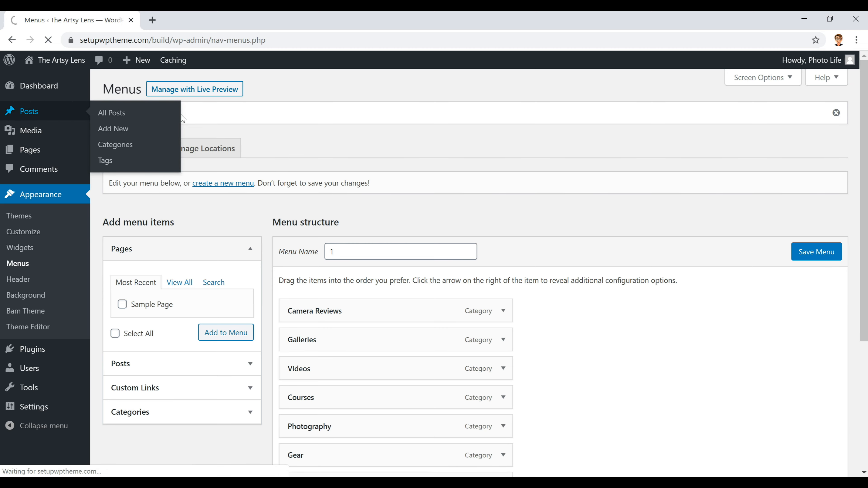
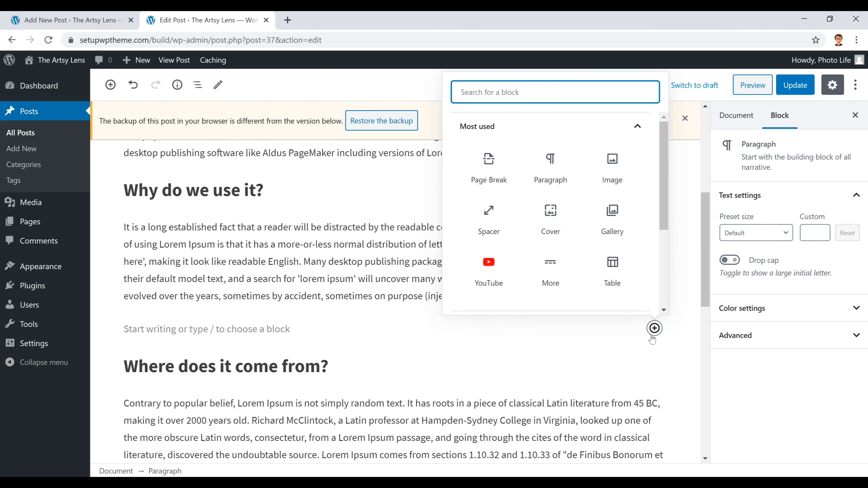
Insert an Image block above the "Where does it come from?" heading, using 10.jpg from the media library.
left_click(610, 173)
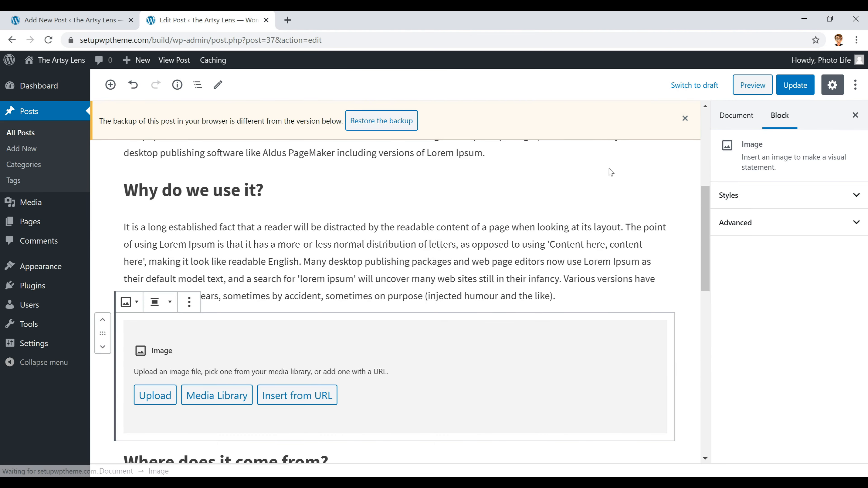
left_click(212, 403)
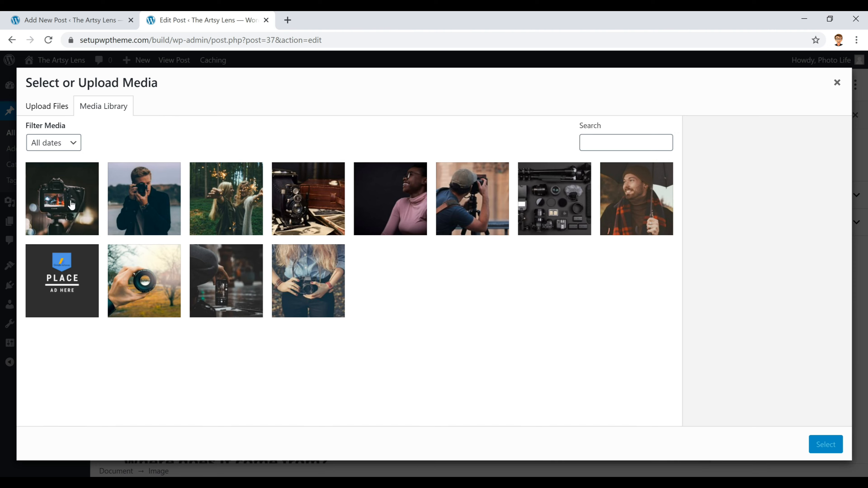
left_click(147, 212)
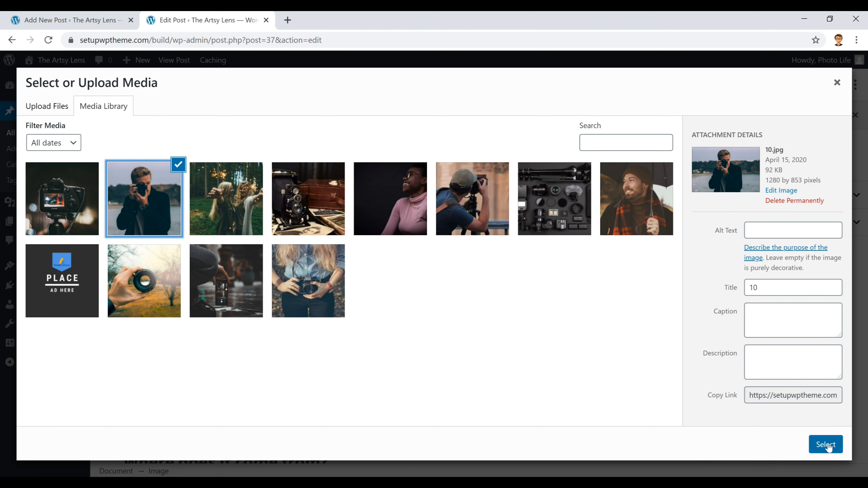
left_click(826, 446)
scroll(364, 273, "down", 5)
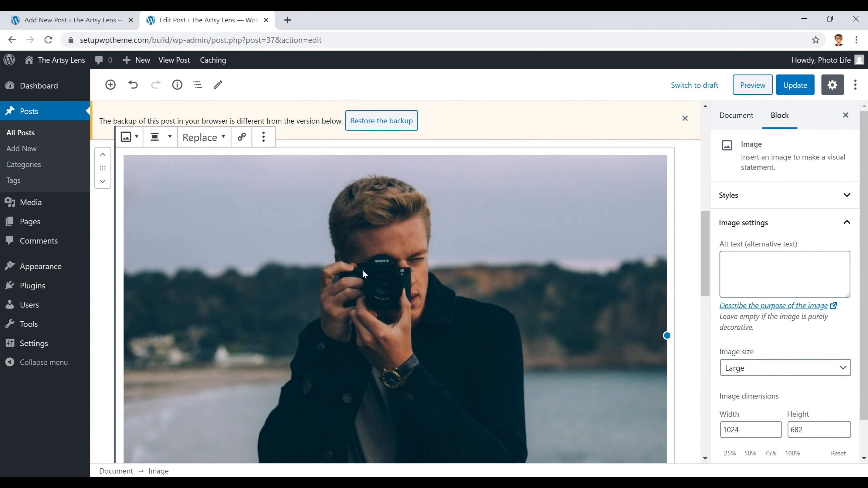
Align the inserted image to the center and set its image size to Medium.
left_click(160, 137)
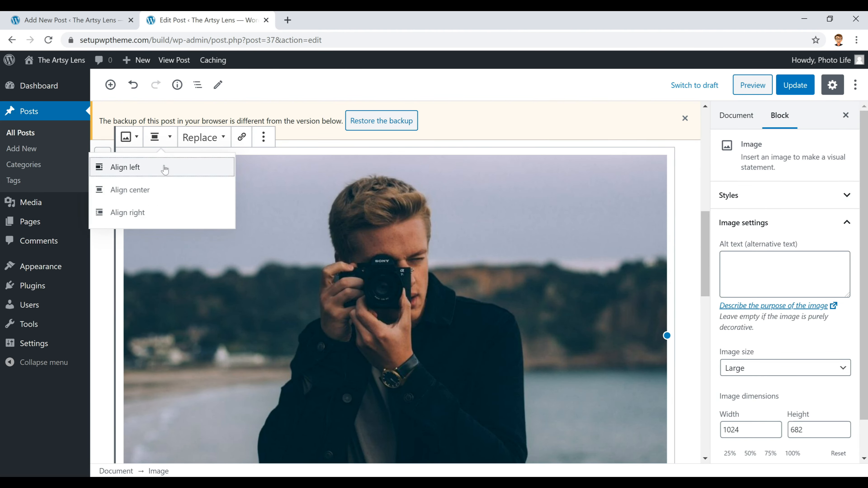
left_click(153, 191)
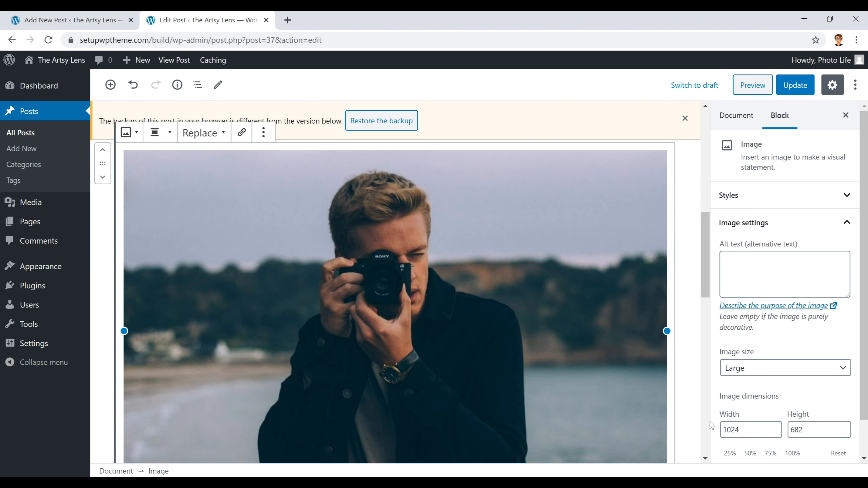
left_click(772, 371)
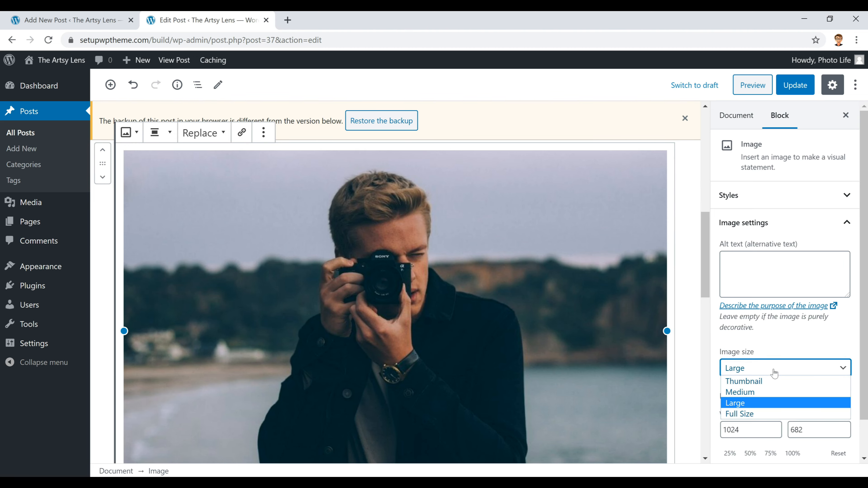
left_click(753, 392)
scroll(428, 260, "down", 2)
scroll(431, 284, "up", 5)
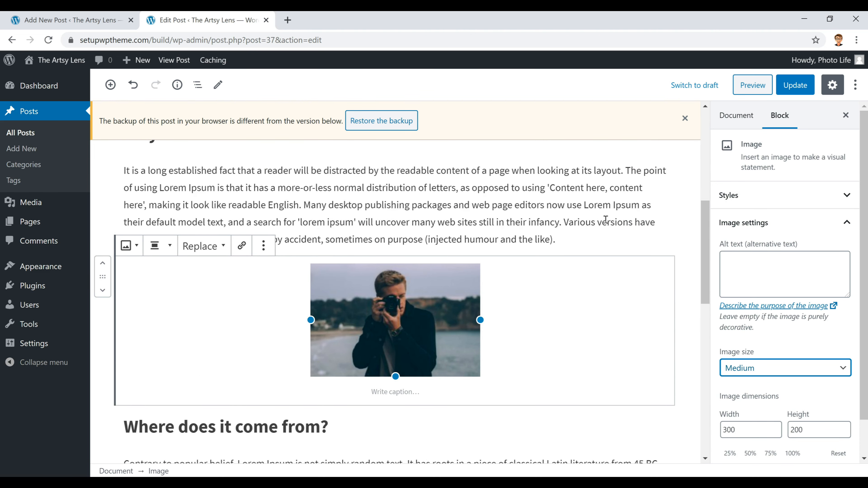
Check the link options available for the inserted image without adding a link.
left_click(399, 320)
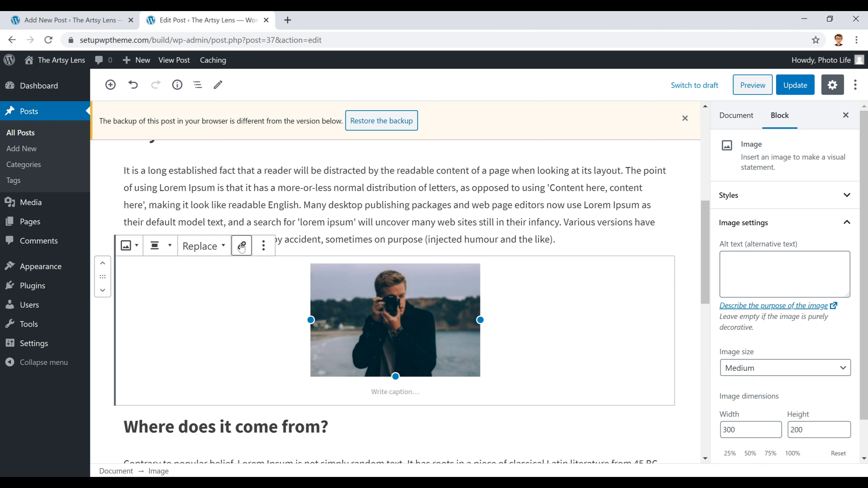
left_click(242, 251)
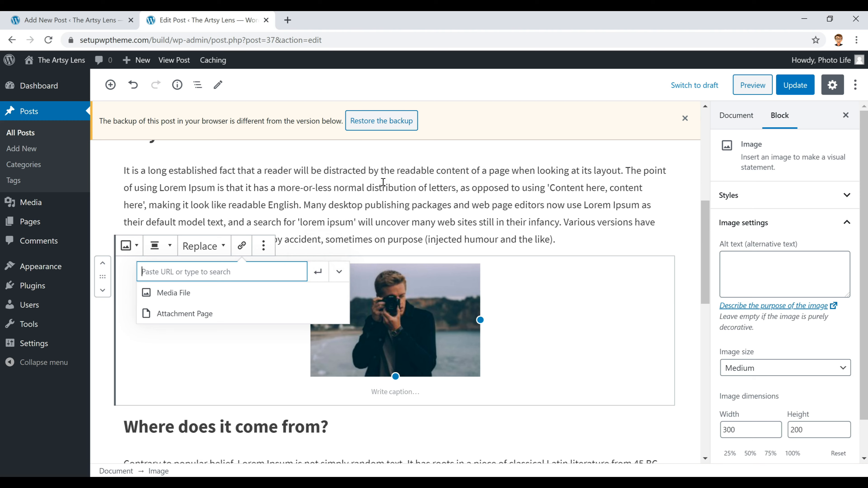
left_click(384, 216)
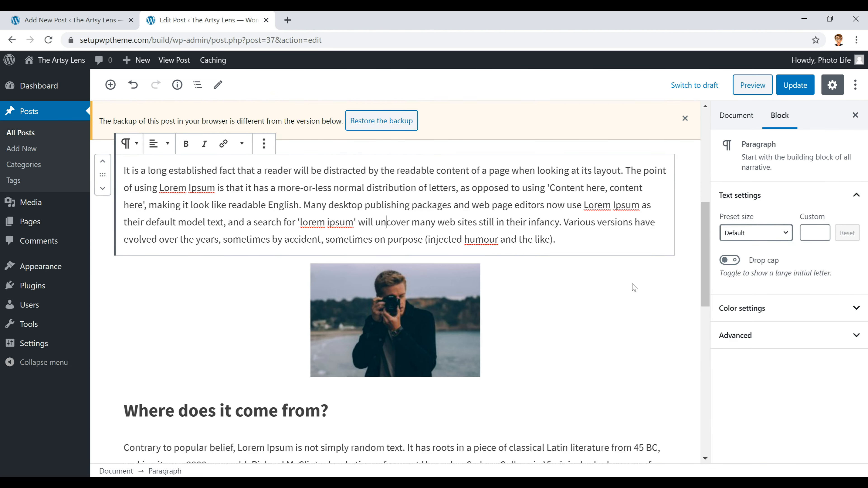
Look through the post content and review the post's document settings for permalink, categories and tags.
scroll(494, 329, "down", 7)
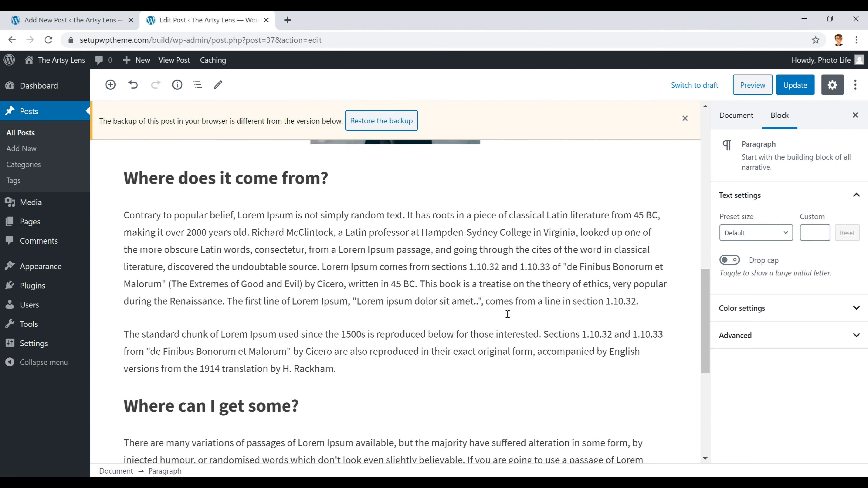
scroll(507, 314, "up", 15)
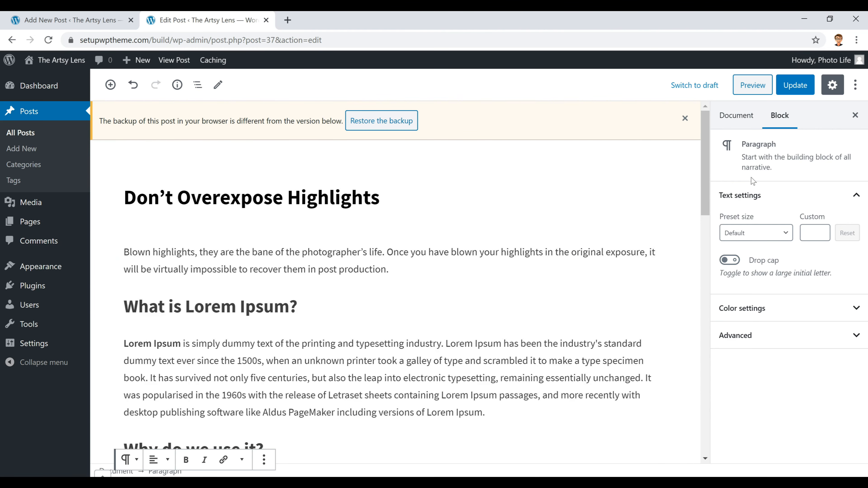
left_click(742, 126)
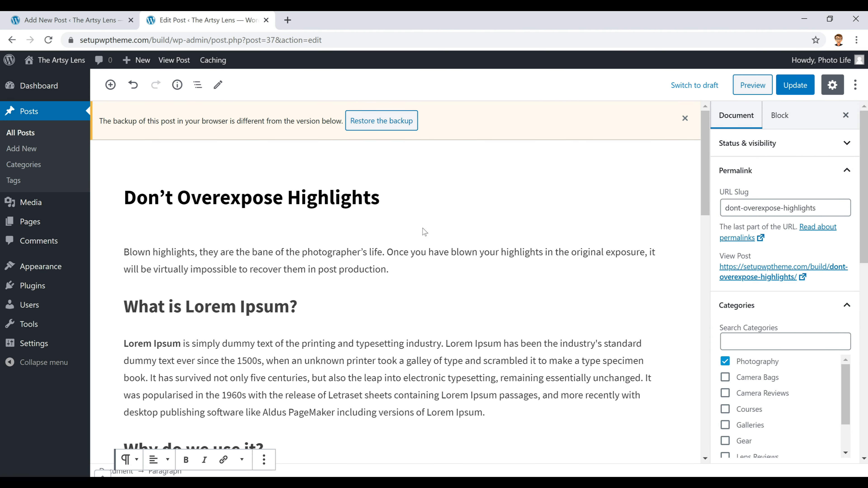
left_click(113, 21)
scroll(744, 403, "down", 2)
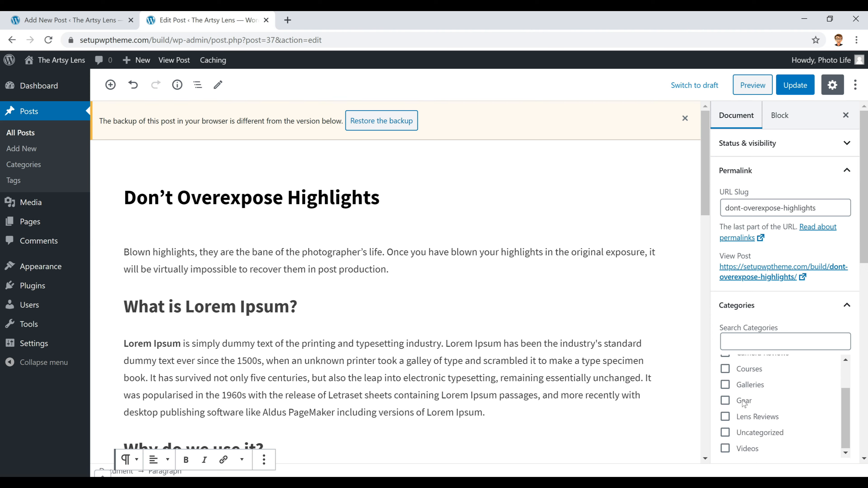
scroll(755, 426, "up", 2)
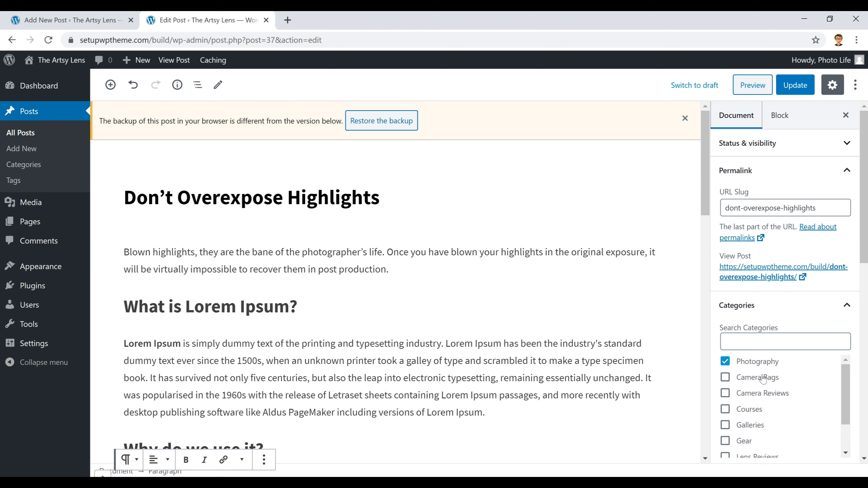
scroll(745, 275, "down", 3)
scroll(759, 141, "down", 1)
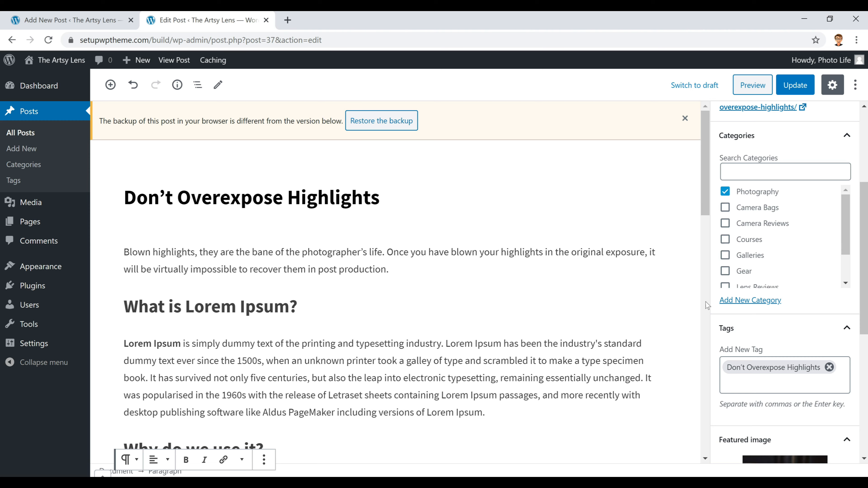
Review the post's featured image setting and compare it with the post's thumbnail on the site's homepage.
scroll(748, 246, "down", 5)
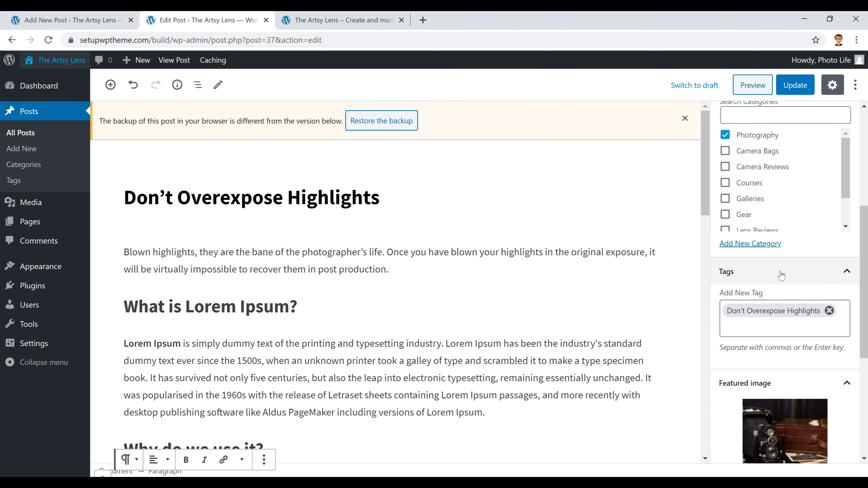
scroll(781, 275, "down", 2)
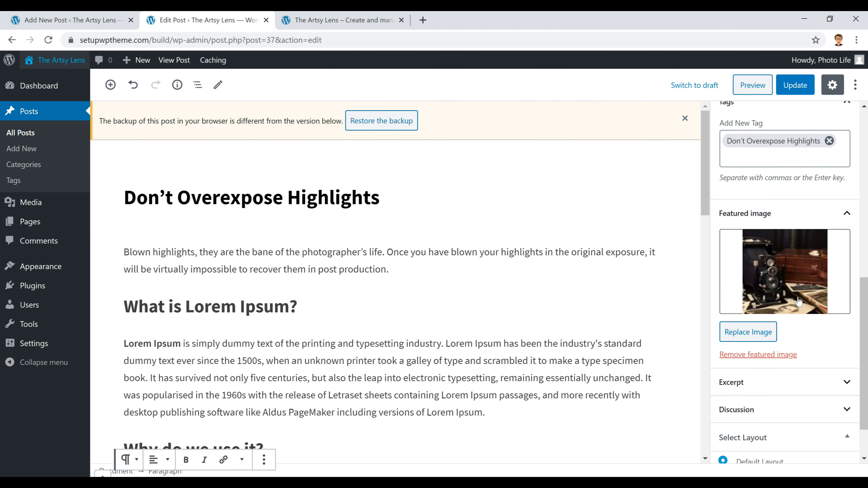
left_click(345, 20)
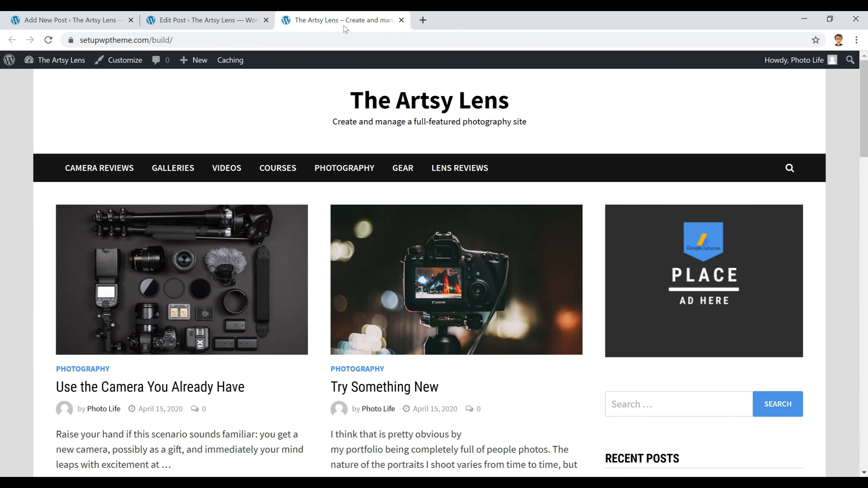
scroll(342, 267, "down", 8)
scroll(382, 265, "down", 5)
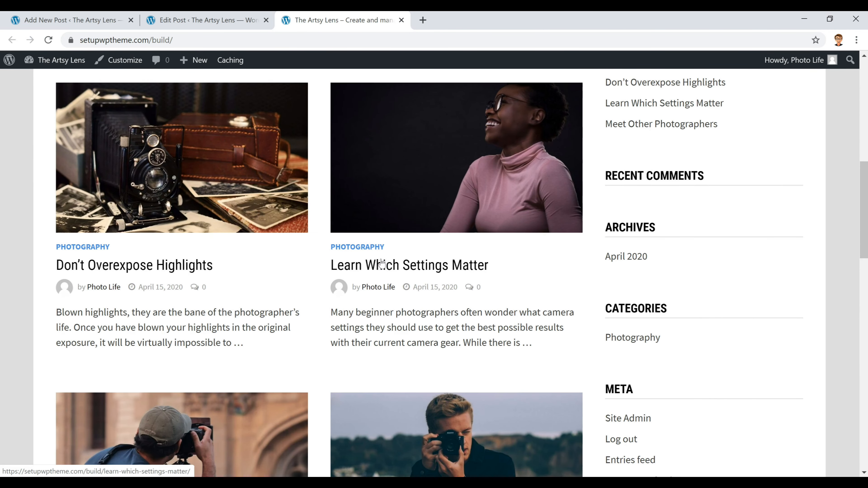
scroll(212, 185, "down", 3)
scroll(260, 301, "up", 5)
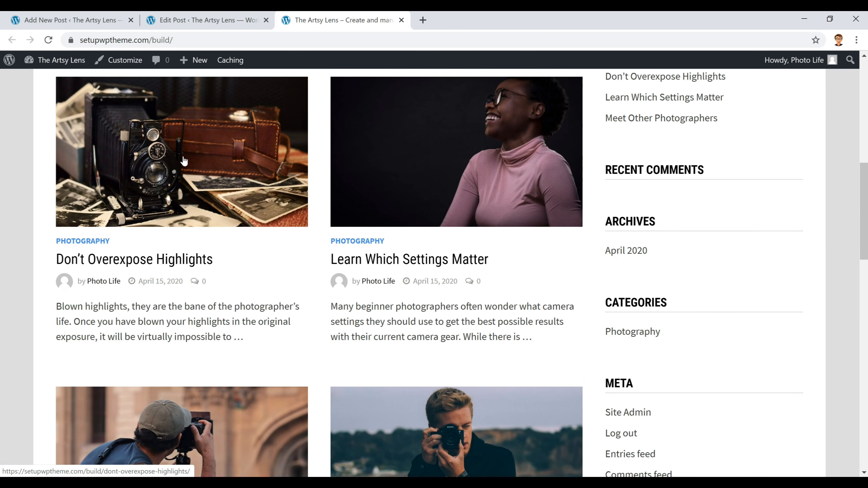
Set 8.jpg from the media library as the featured image of the "Don't Overexpose Highlights" post.
left_click(205, 20)
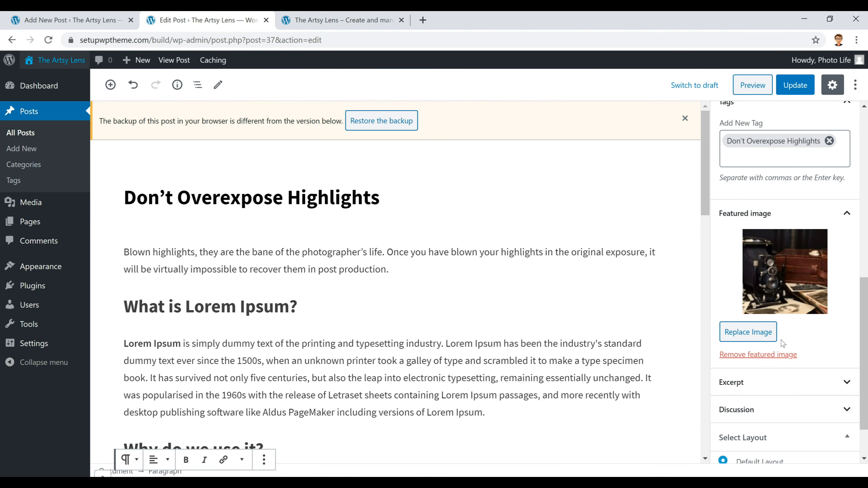
left_click(760, 331)
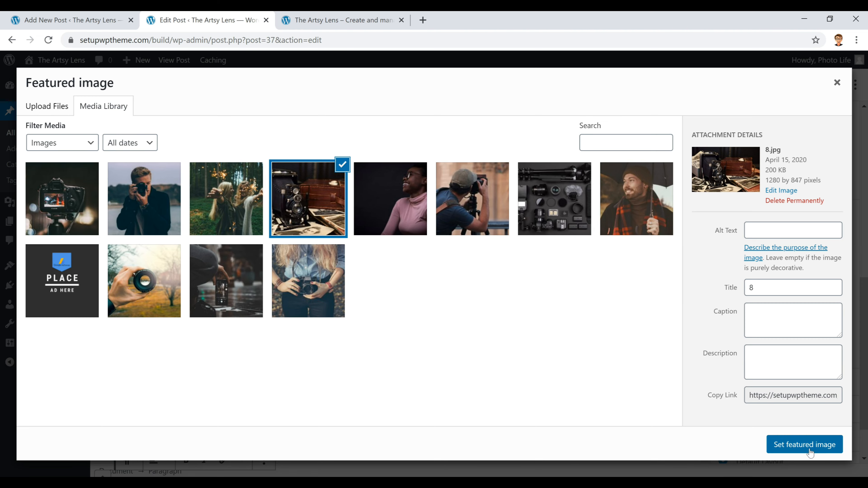
left_click(810, 453)
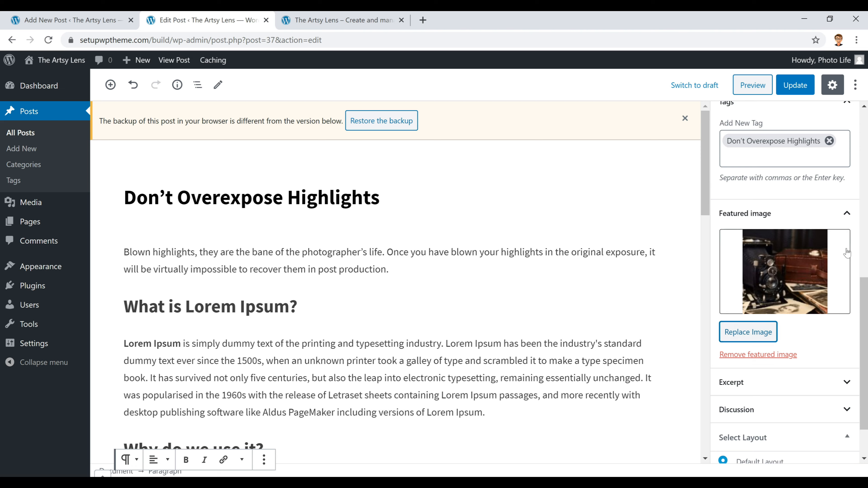
scroll(790, 338, "up", 10)
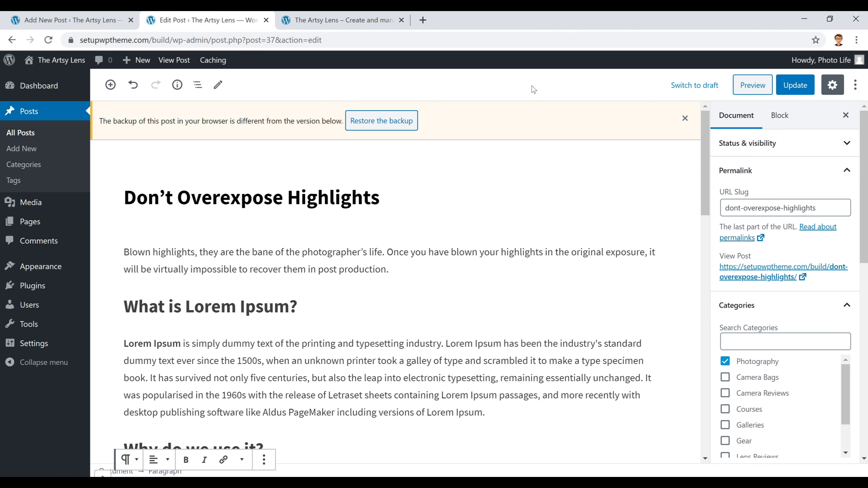
Look through the homepage's post listing from top to bottom to examine each post's featured image and excerpt.
left_click(95, 22)
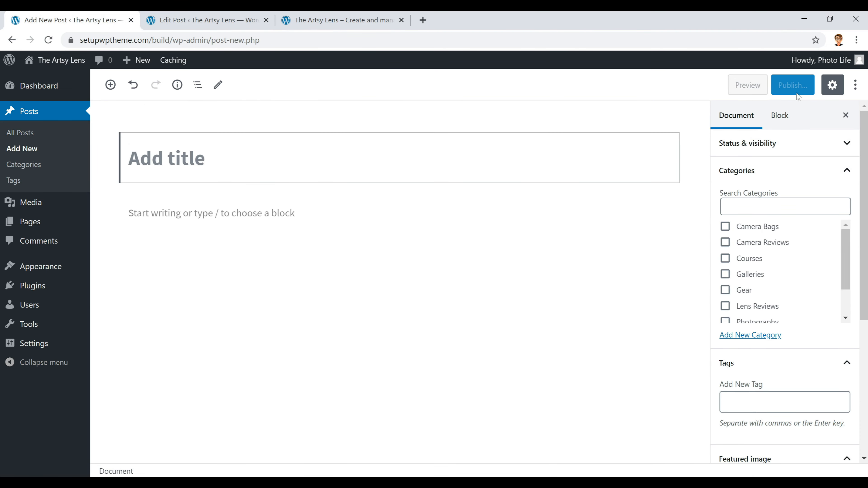
left_click(239, 22)
left_click(352, 23)
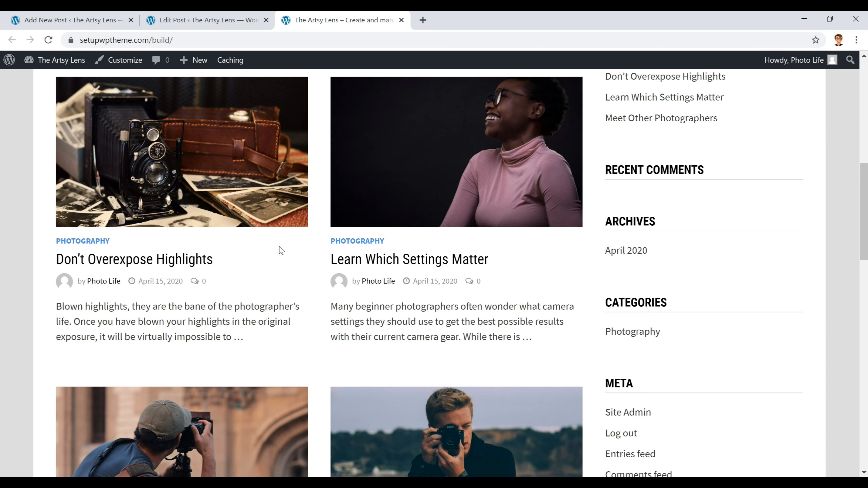
scroll(225, 443, "up", 10)
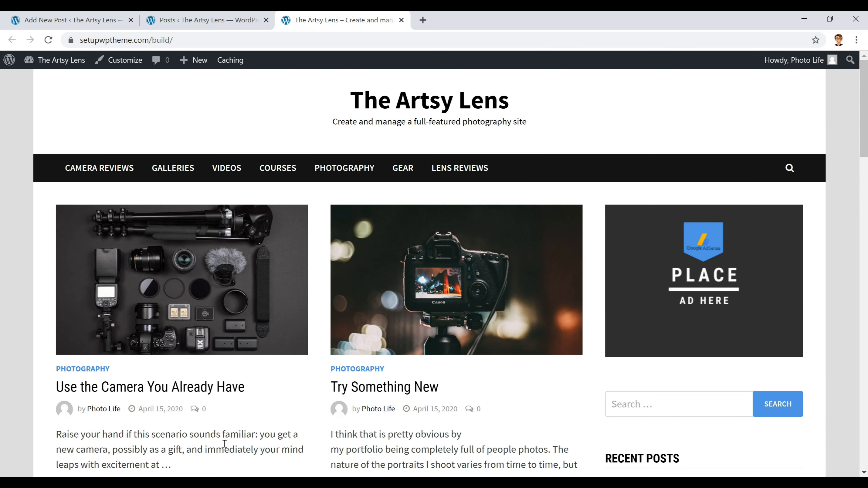
scroll(301, 281, "down", 5)
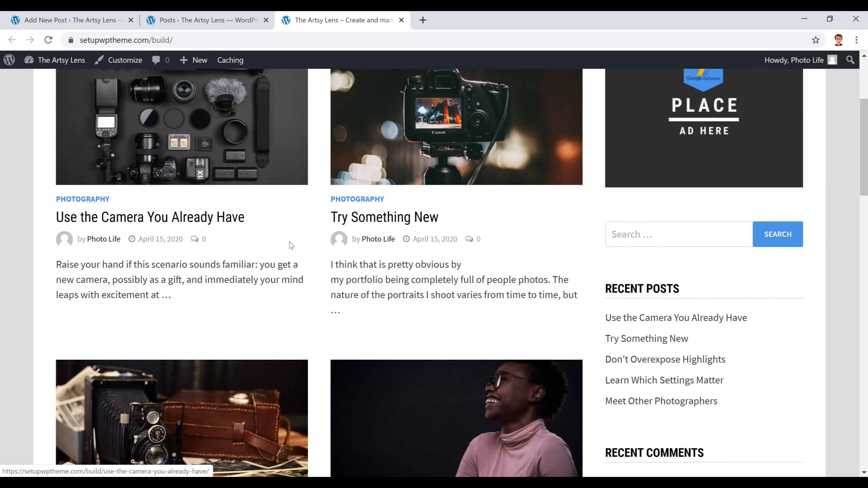
scroll(297, 192, "down", 5)
scroll(300, 208, "down", 3)
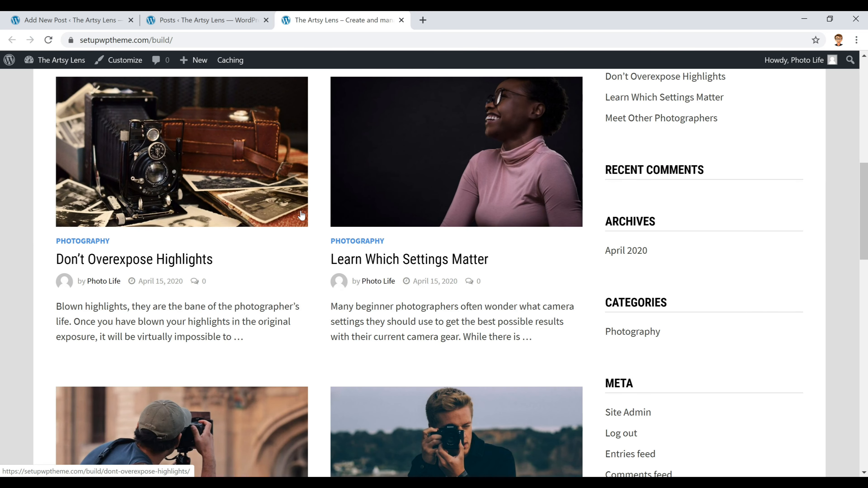
scroll(301, 216, "down", 8)
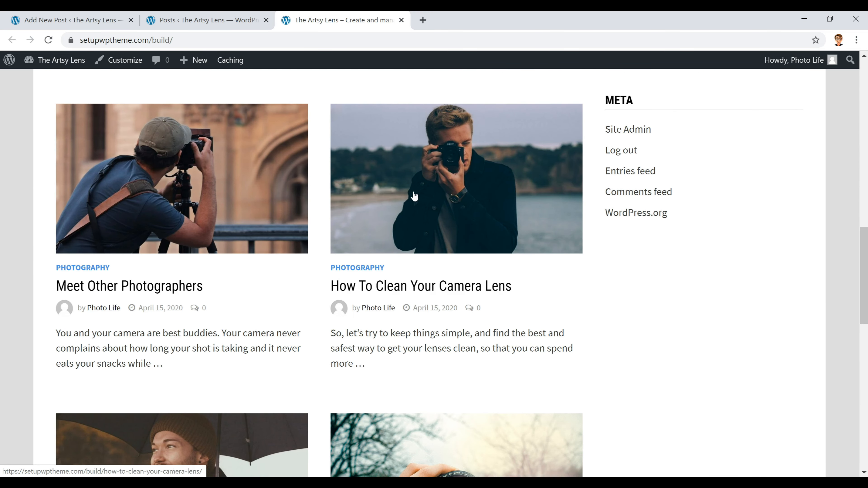
scroll(277, 225, "down", 11)
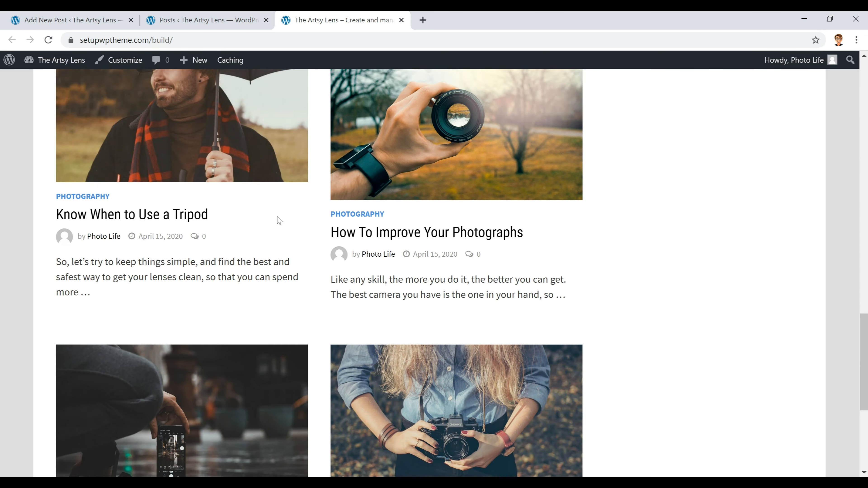
scroll(294, 215, "down", 7)
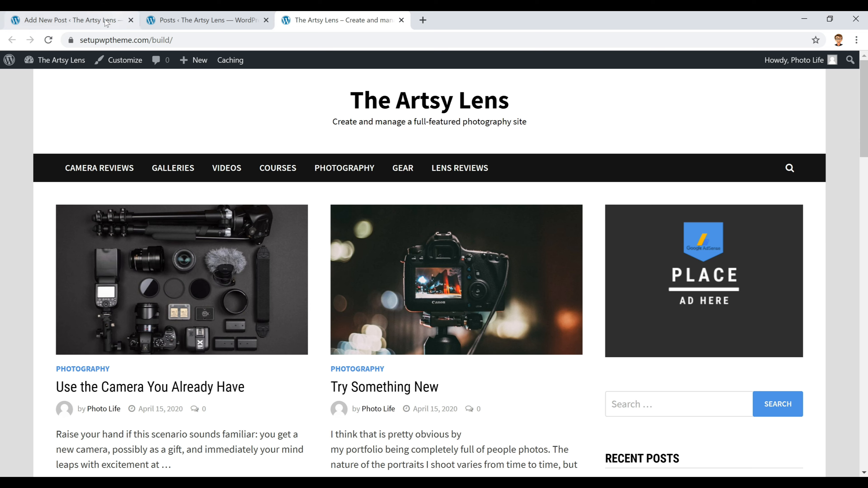
Open the site's Widgets settings, leaving the empty new post unsaved, and review the available widgets and the Sidebar area.
left_click(88, 21)
mouse_move(43, 274)
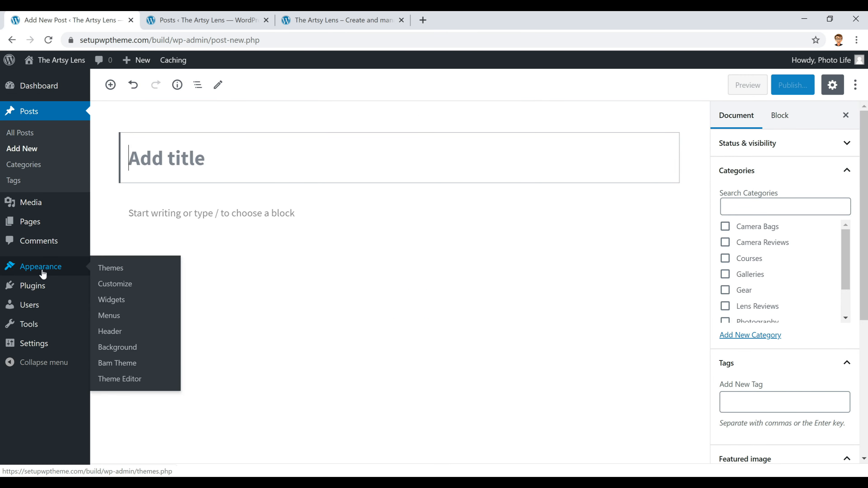
left_click(112, 301)
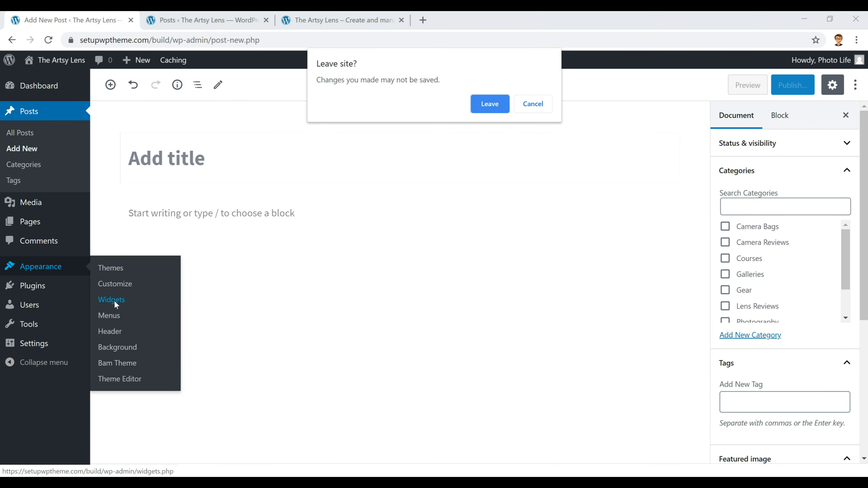
left_click(489, 104)
scroll(443, 368, "down", 3)
scroll(451, 371, "up", 3)
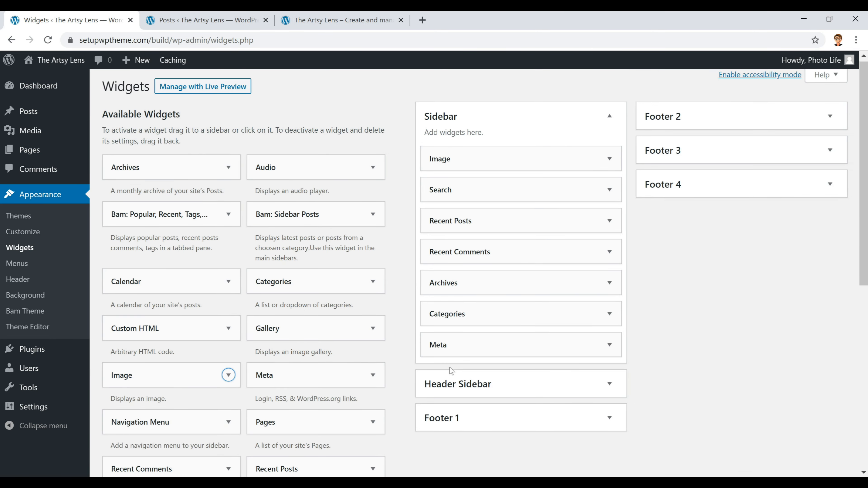
scroll(325, 252, "down", 3)
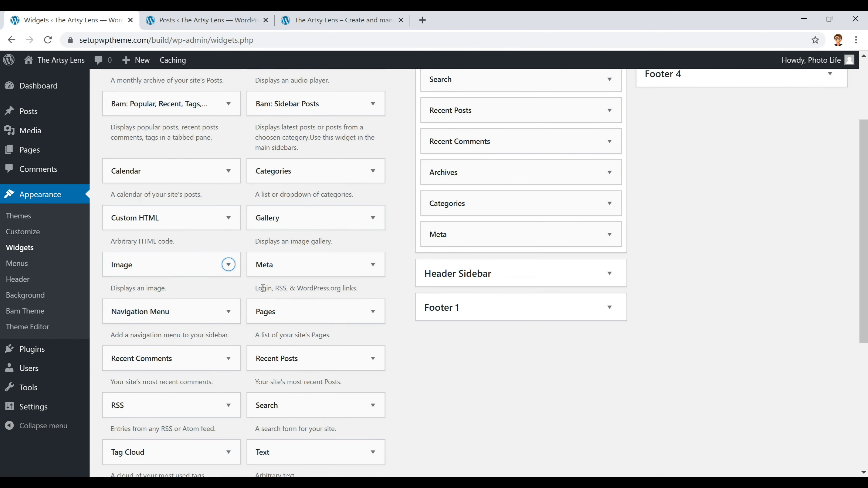
Check which widget areas the Image widget can be added to without adding it.
left_click(228, 265)
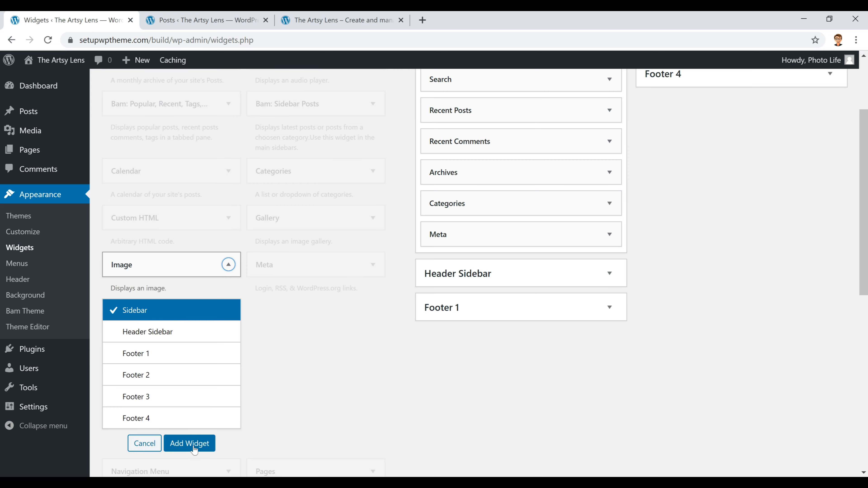
left_click(228, 264)
scroll(336, 352, "up", 3)
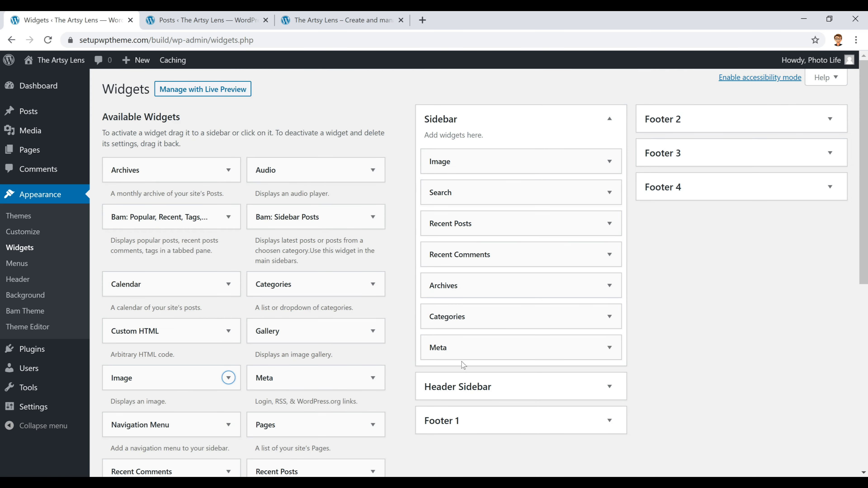
Examine the settings of the Image widget in the Sidebar area and collapse it again.
left_click(491, 164)
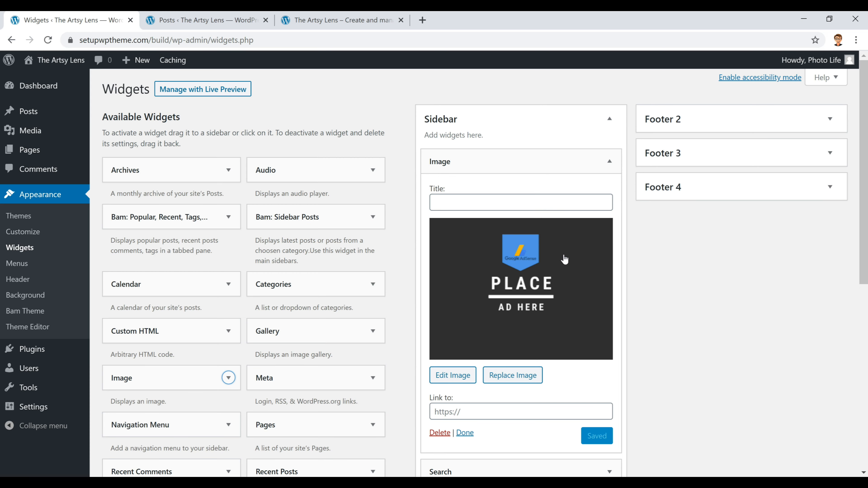
scroll(559, 289, "down", 1)
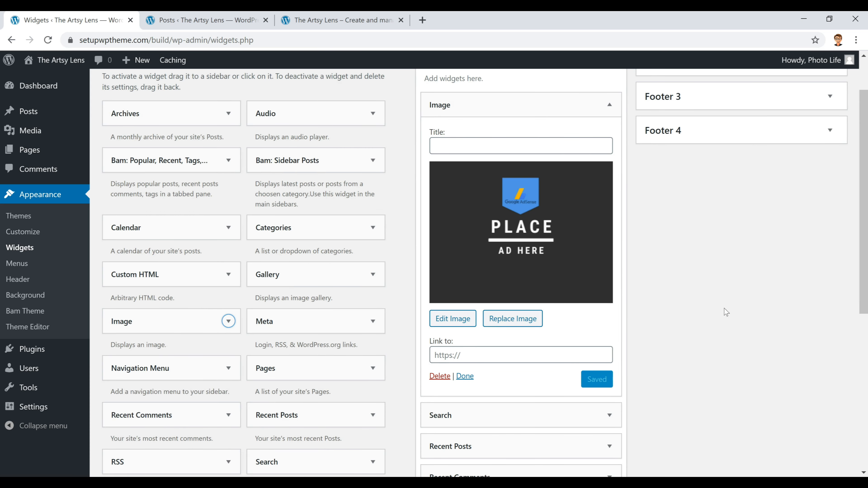
left_click(492, 107)
Try moving the Search widget above the Image widget in the Sidebar area, and restore the original order.
left_click_drag(455, 132, 466, 110)
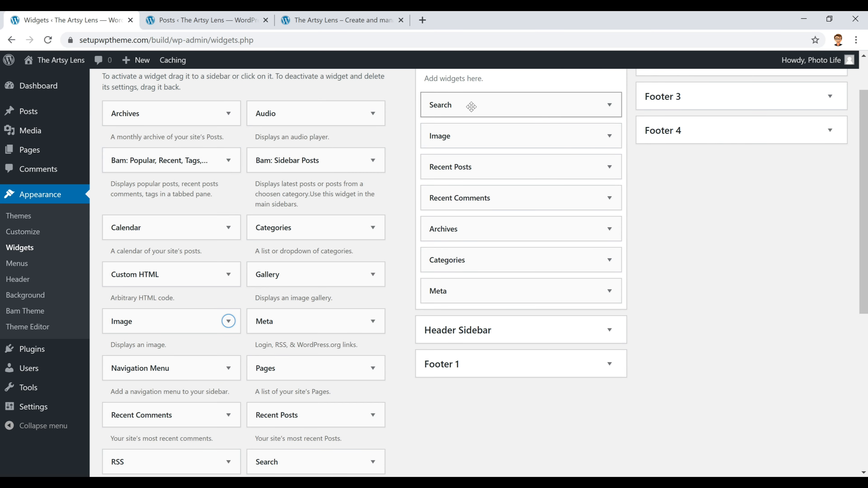
left_click_drag(472, 106, 456, 136)
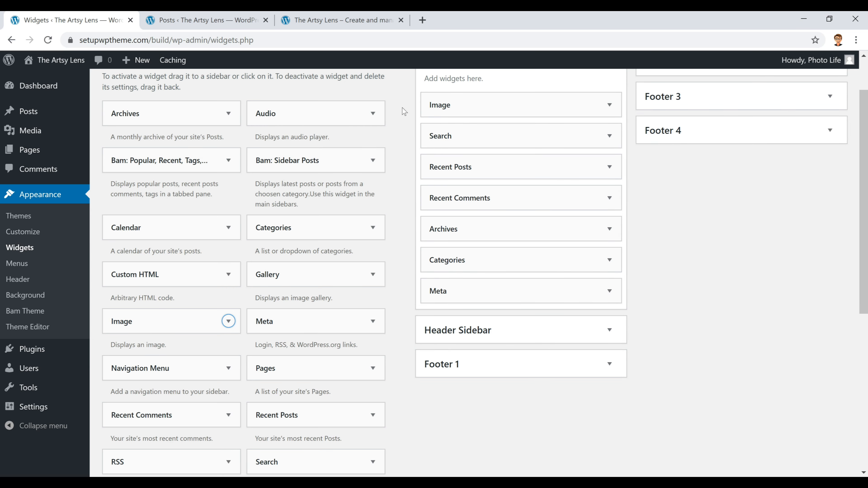
Review the widgets displayed in the homepage's sidebar, from the ad image down to the Meta section.
left_click(321, 21)
scroll(544, 159, "down", 6)
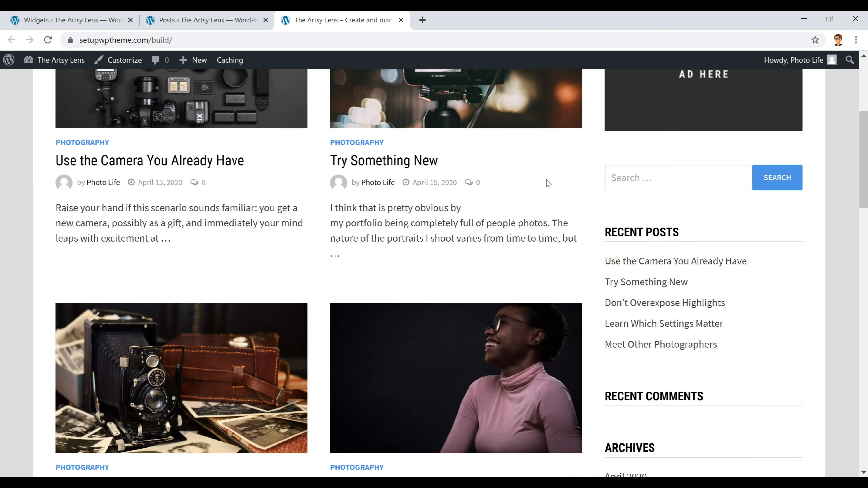
scroll(536, 181, "down", 1)
scroll(618, 122, "down", 2)
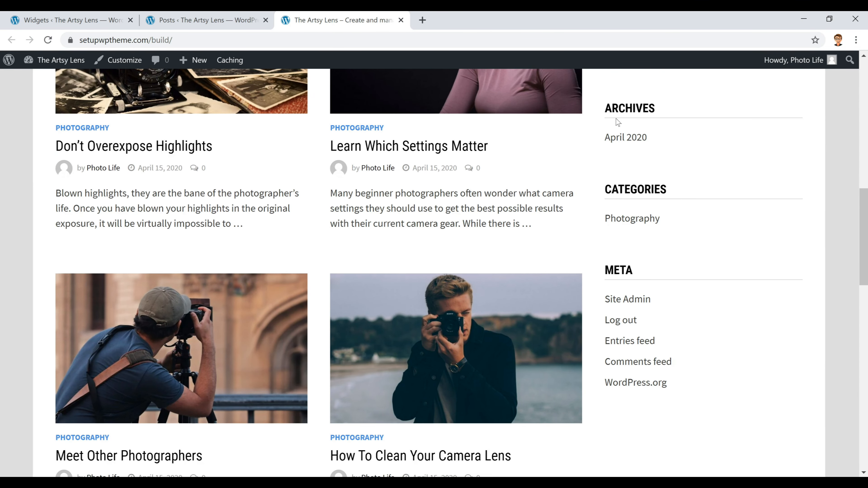
scroll(685, 130, "down", 1)
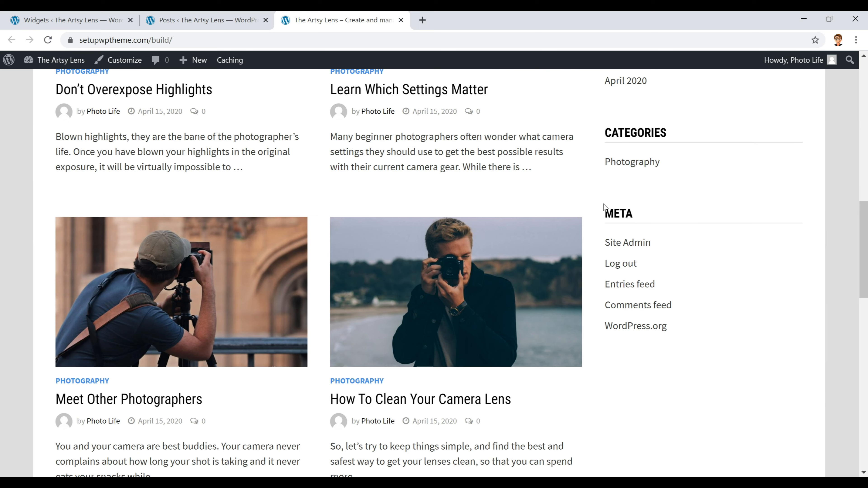
Delete the Meta widget from the Sidebar widget area.
left_click(247, 23)
left_click(100, 22)
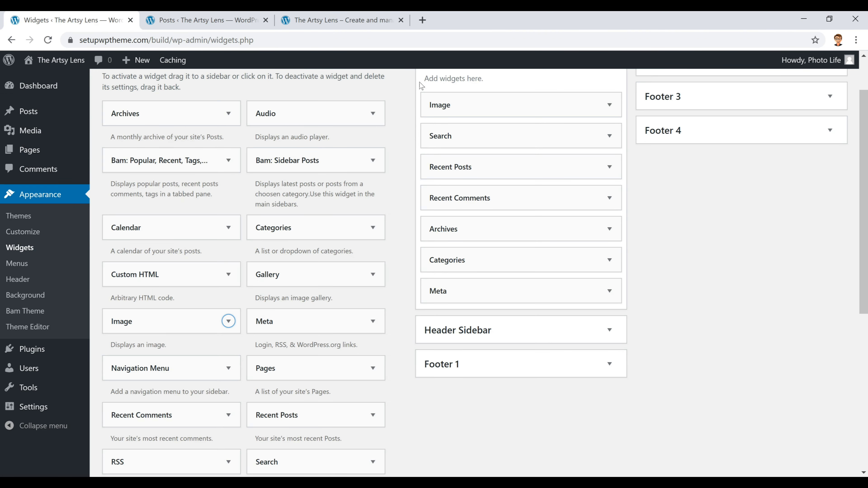
left_click(610, 291)
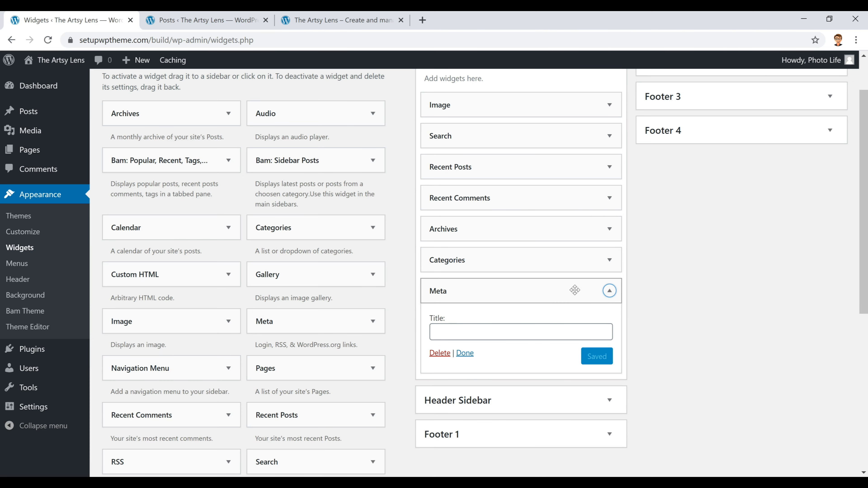
scroll(557, 296, "down", 2)
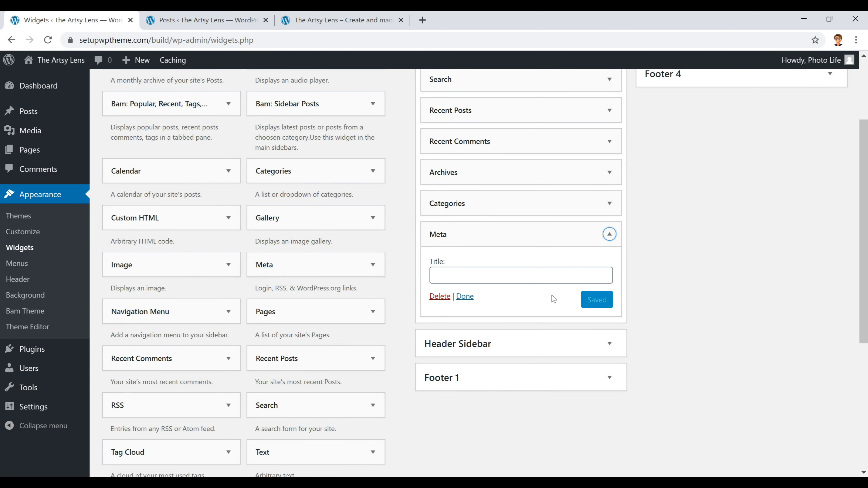
left_click(439, 296)
Reload the homepage and check its sidebar for the removal of the Meta widget.
left_click(331, 21)
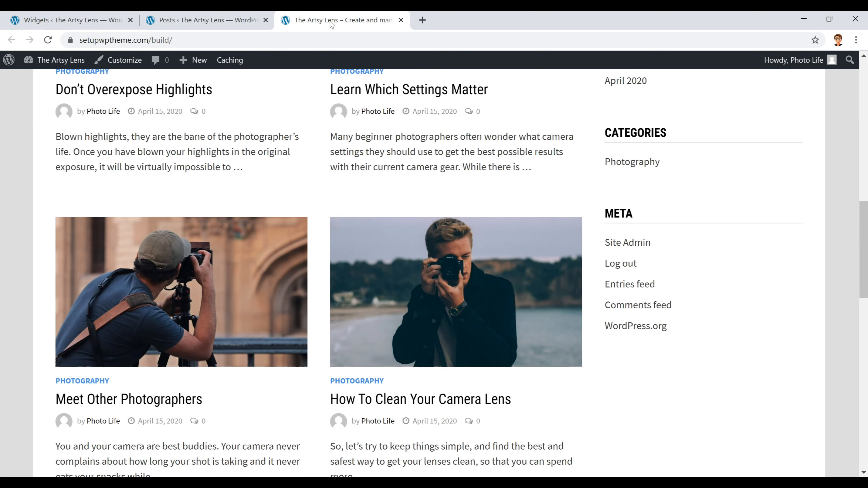
scroll(440, 123, "up", 6)
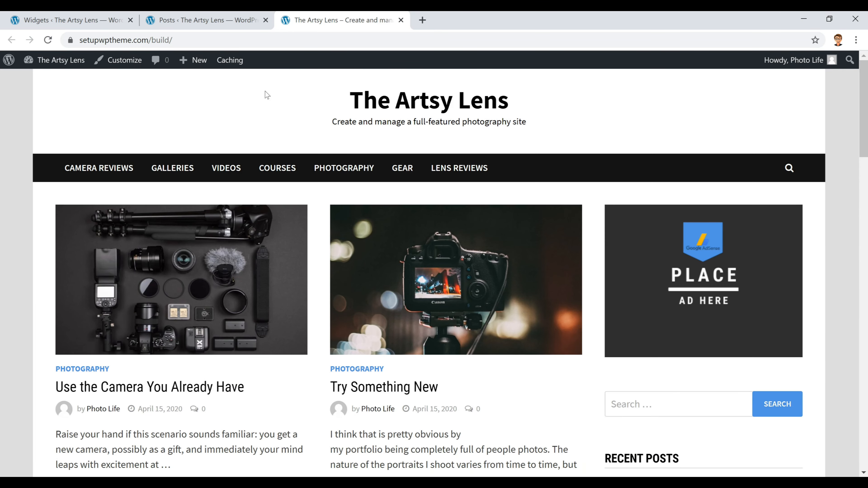
left_click(48, 40)
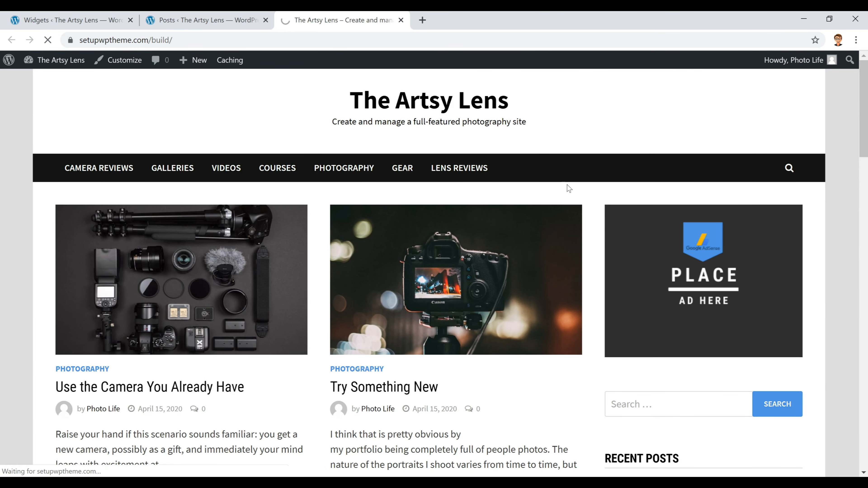
scroll(574, 204, "down", 10)
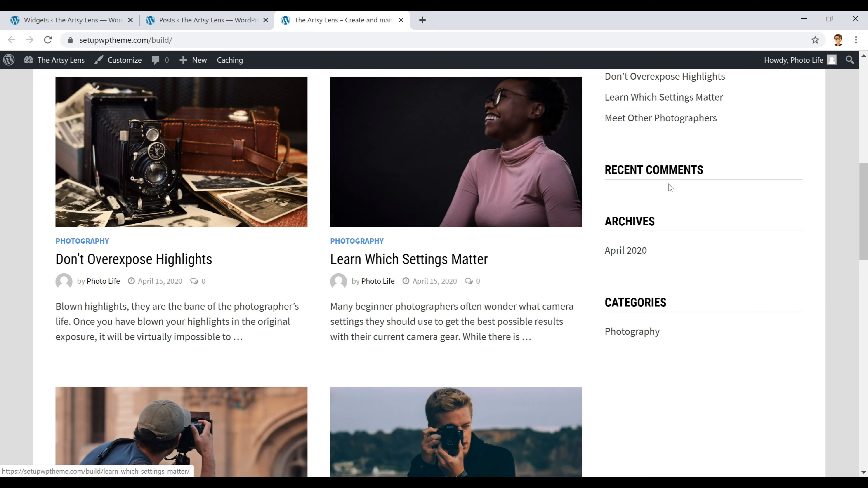
scroll(717, 342, "down", 3)
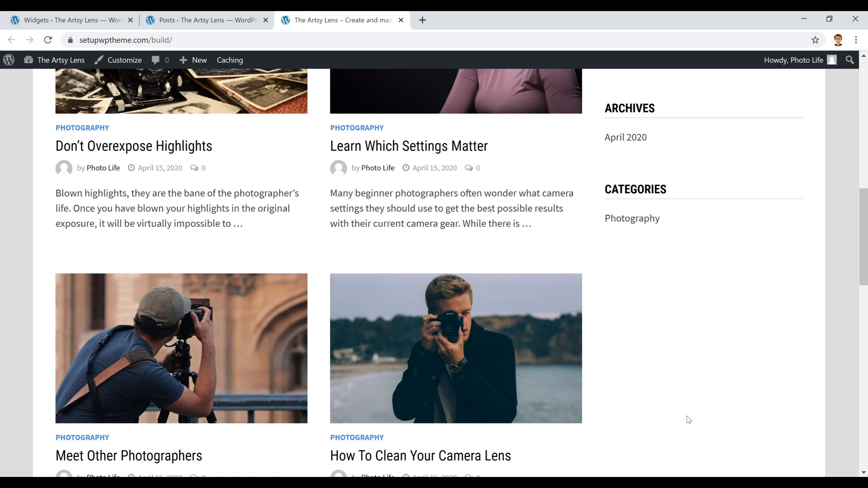
scroll(672, 356, "up", 10)
scroll(671, 356, "down", 6)
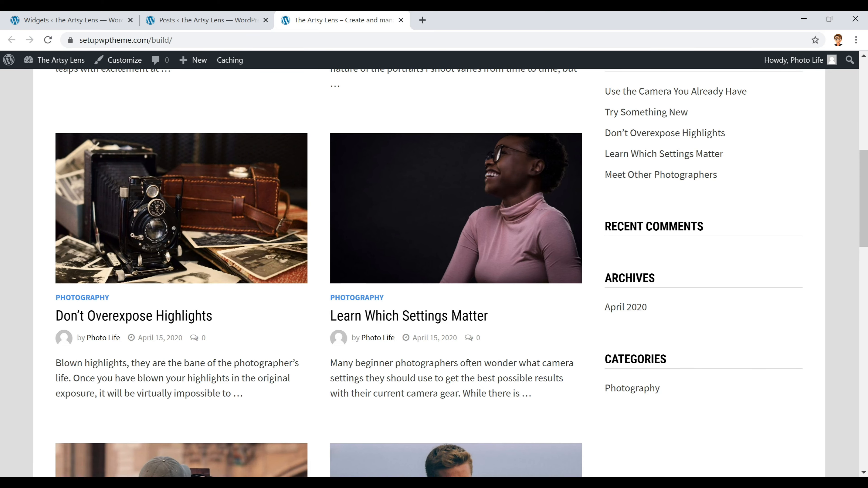
Open the site's theme Customizer from the homepage and go to its Site Identity settings.
left_click(106, 15)
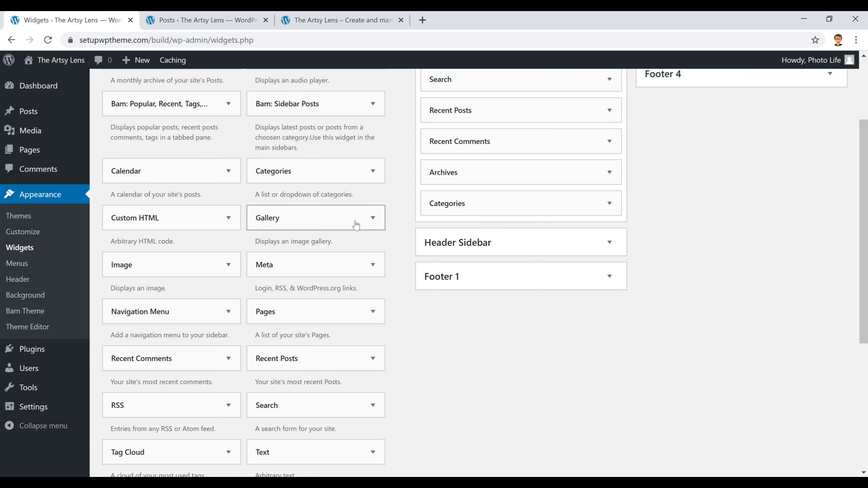
scroll(498, 209, "up", 3)
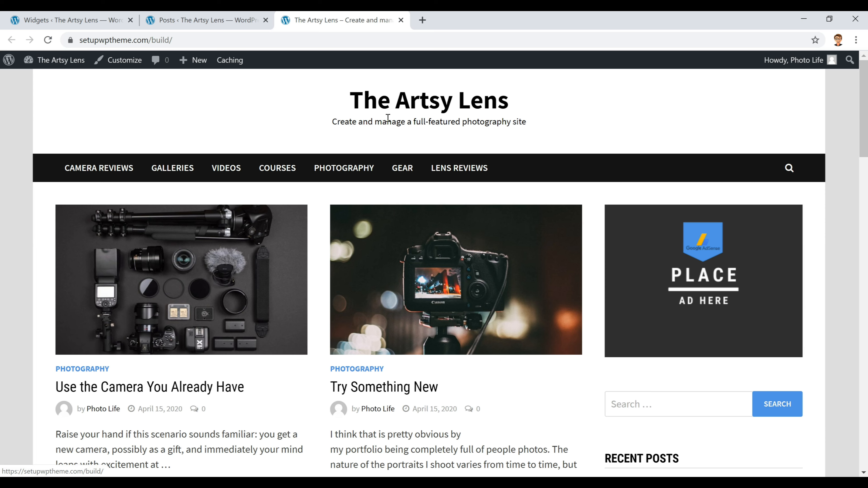
left_click(123, 65)
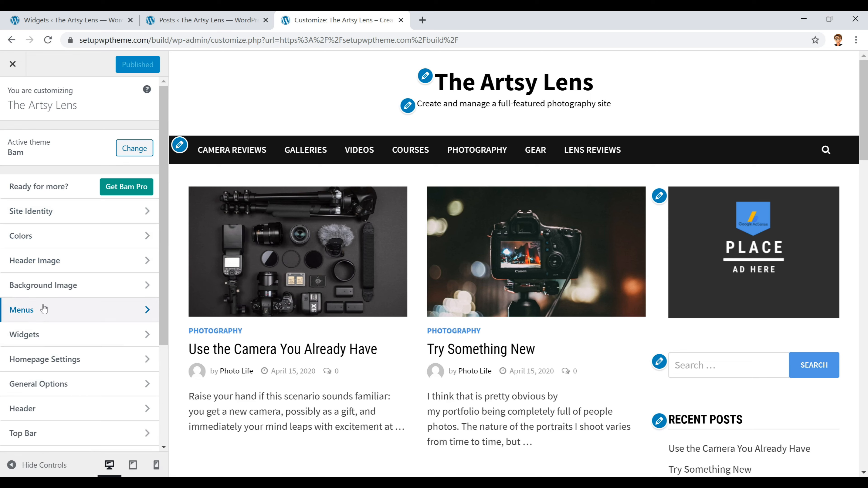
left_click(85, 218)
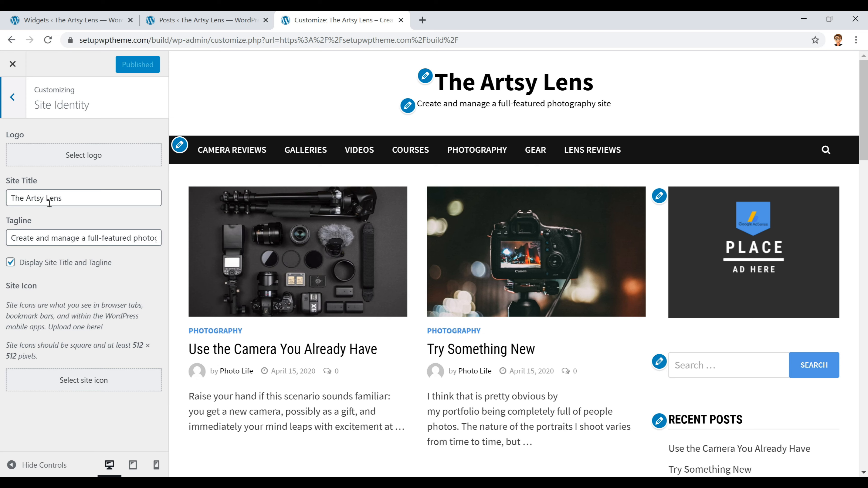
Try turning off the display of the site title and tagline, and turn it back on.
left_click(54, 268)
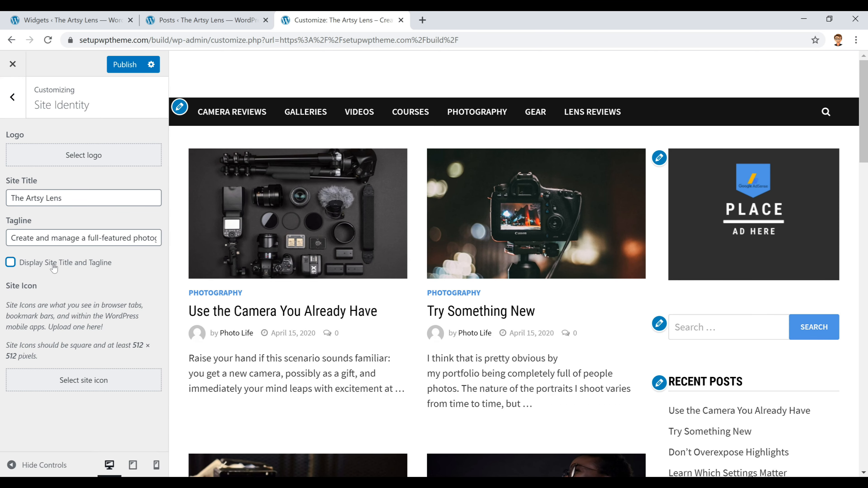
left_click(54, 268)
left_click(53, 268)
left_click(54, 267)
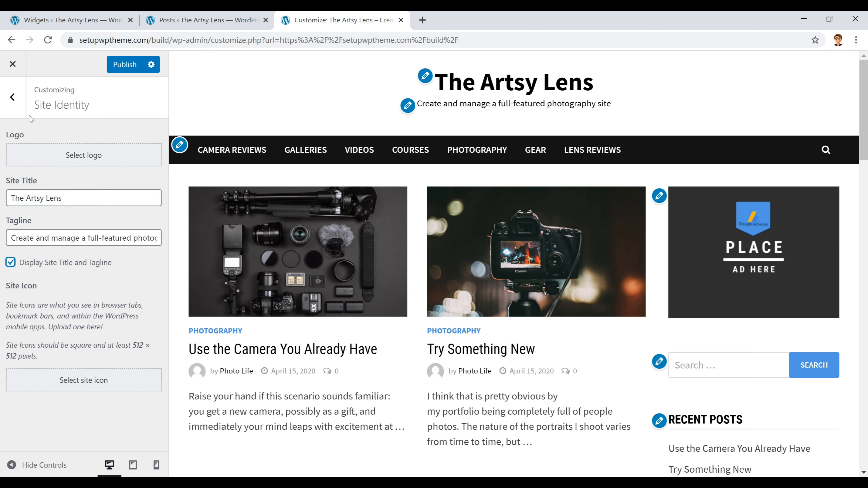
left_click(19, 99)
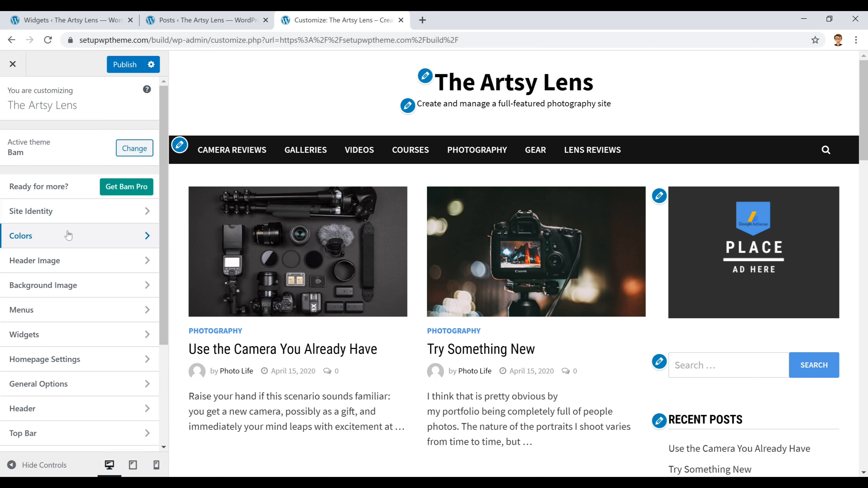
Copy the hex code of the Theme Primary Color and try a green shade and the darker blue #3e58b7.
left_click(76, 240)
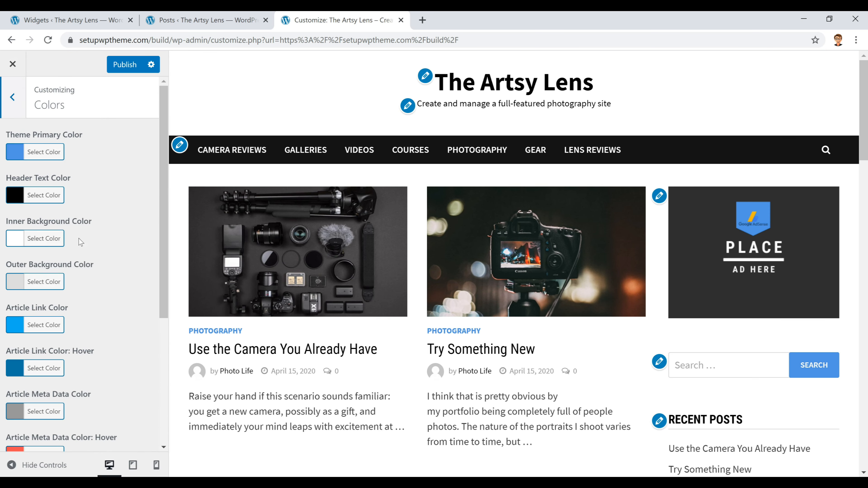
left_click(45, 158)
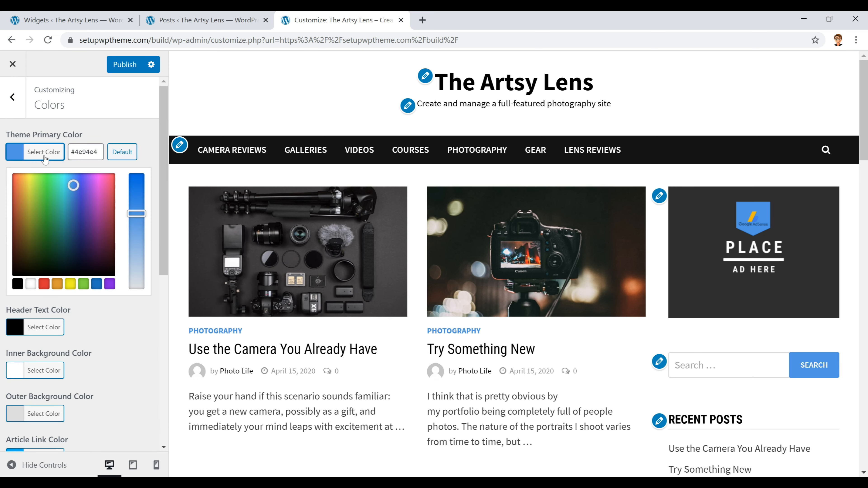
triple_click(91, 155)
key("ctrl+c")
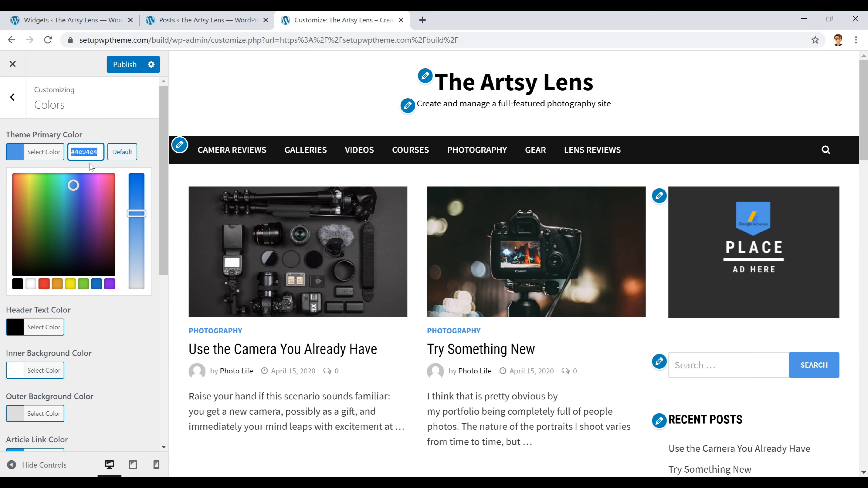
left_click_drag(70, 195, 55, 208)
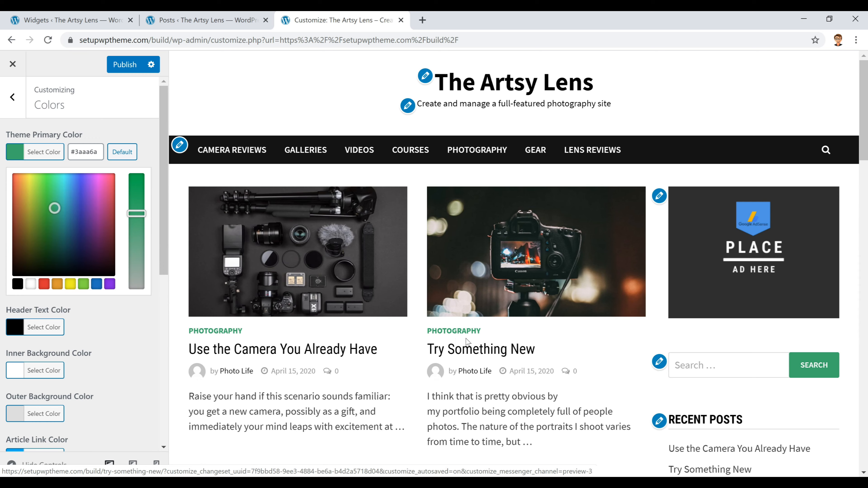
left_click(80, 206)
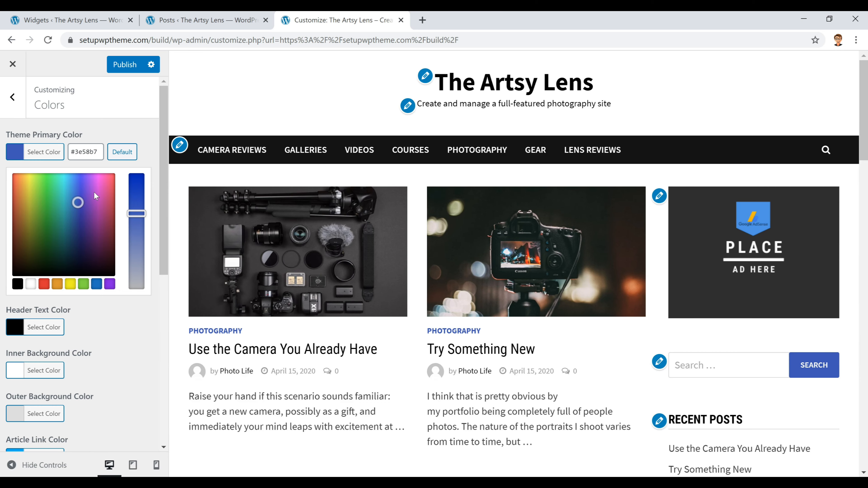
Restore the Theme Primary Color to #4e94e4 and publish the customization.
triple_click(80, 151)
key("ctrl+v")
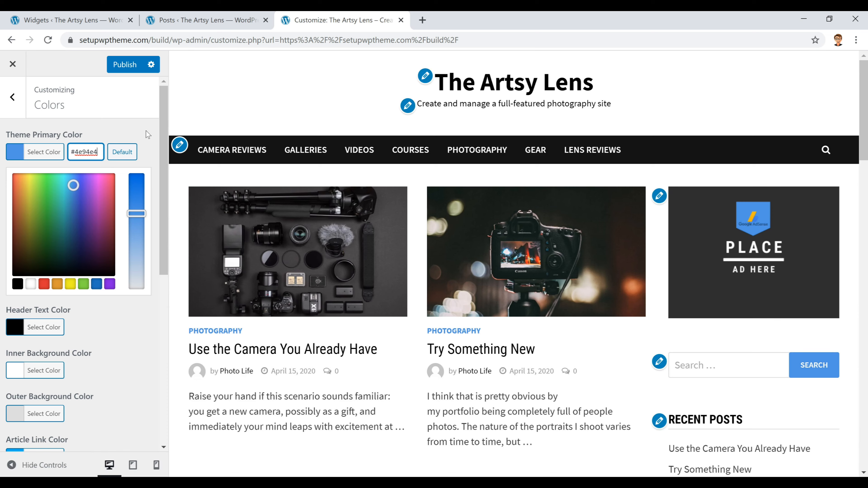
left_click(121, 68)
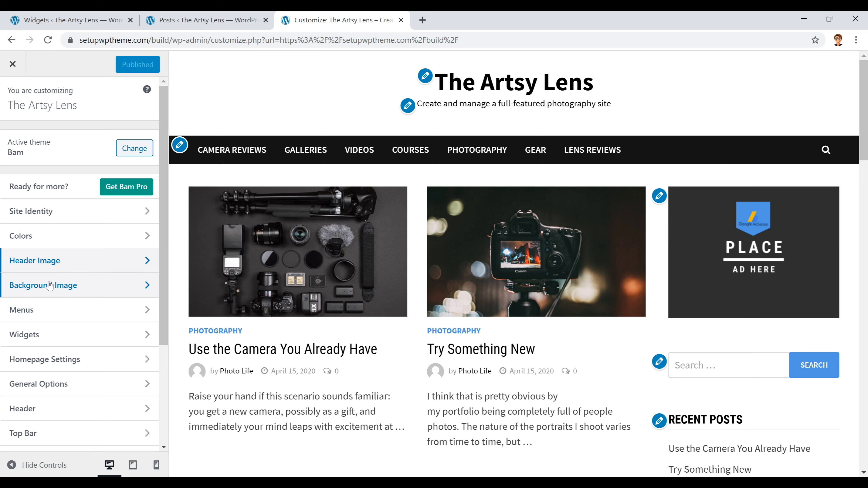
Check the Header Image settings, and try Left as the Logo Alignment in the general Header settings before restoring Center.
left_click(55, 268)
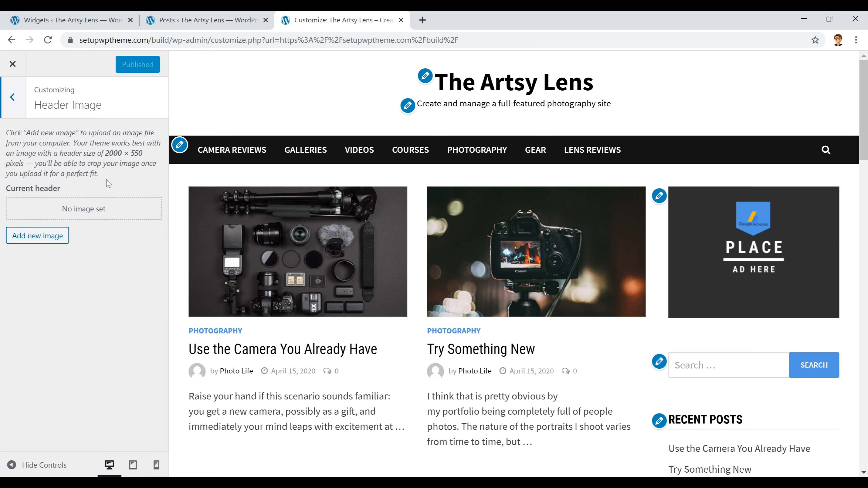
key("Escape")
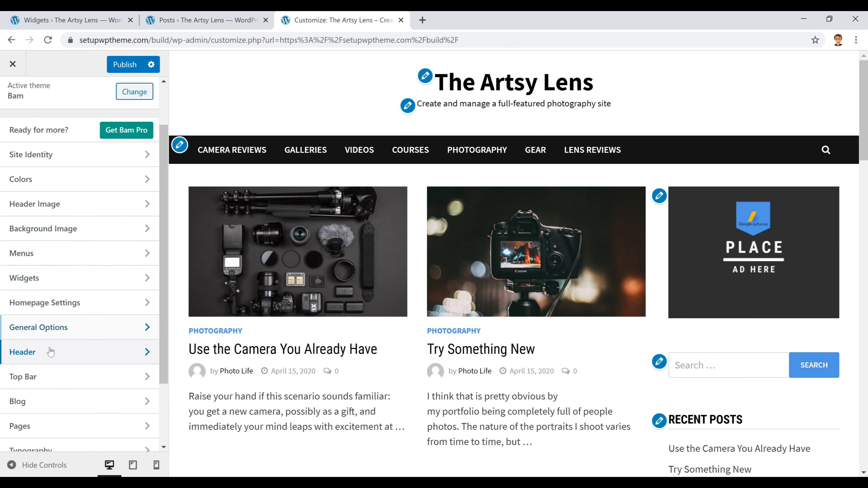
left_click(46, 356)
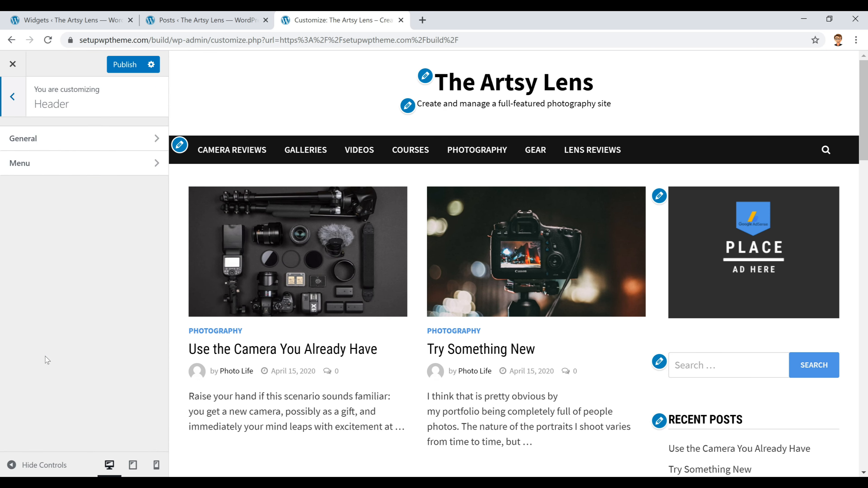
left_click(56, 141)
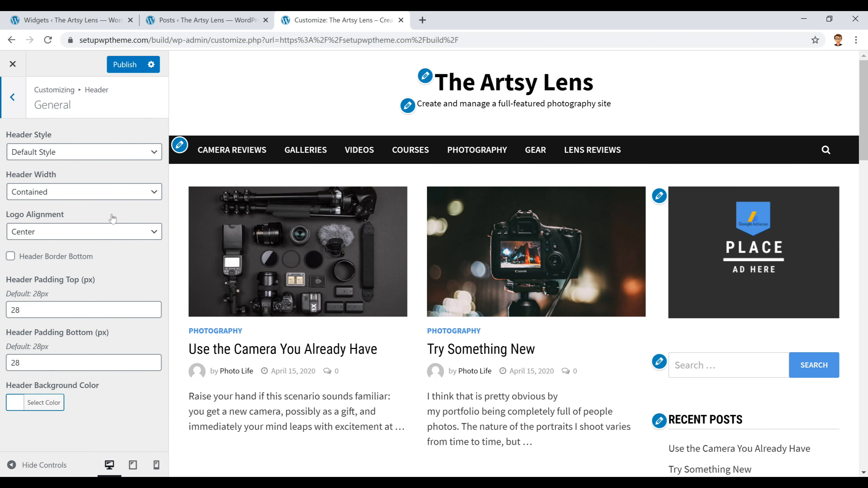
left_click(120, 236)
left_click(102, 243)
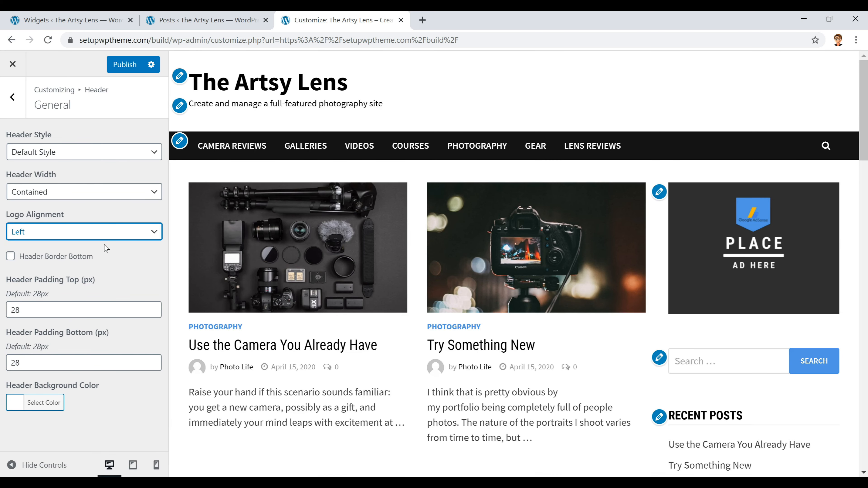
left_click(88, 236)
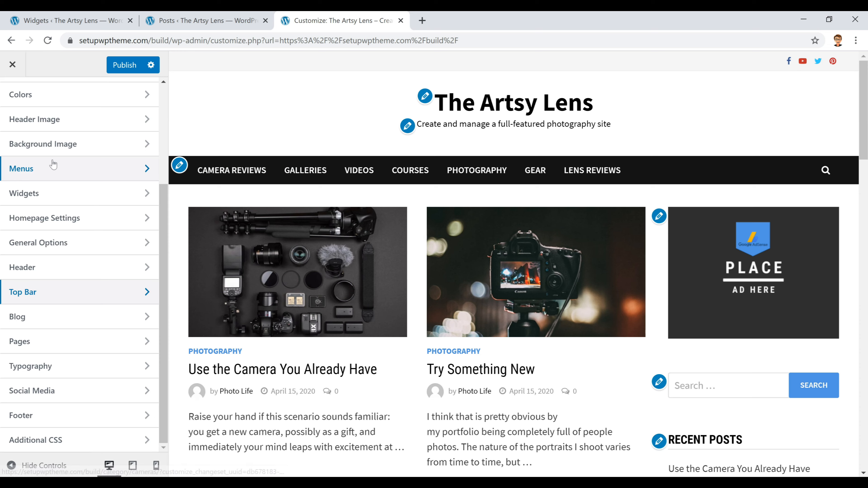
Review the General and Social settings of the Top Bar, including the display of social media icons.
left_click(34, 293)
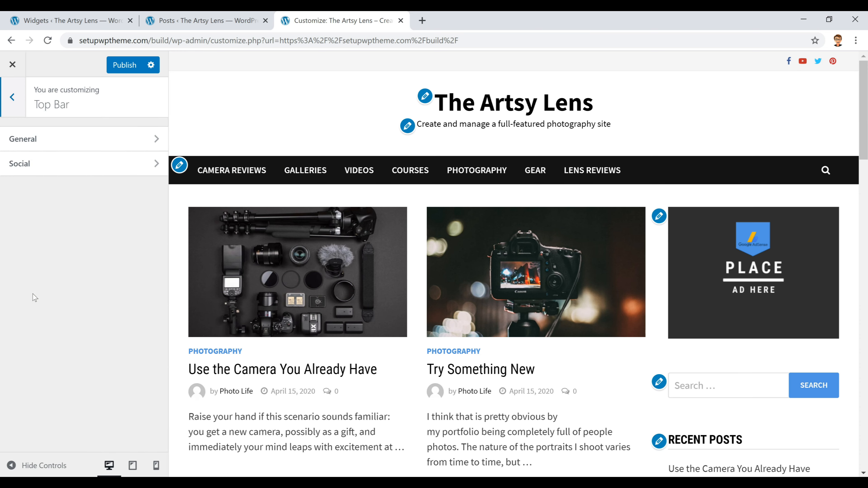
left_click(64, 139)
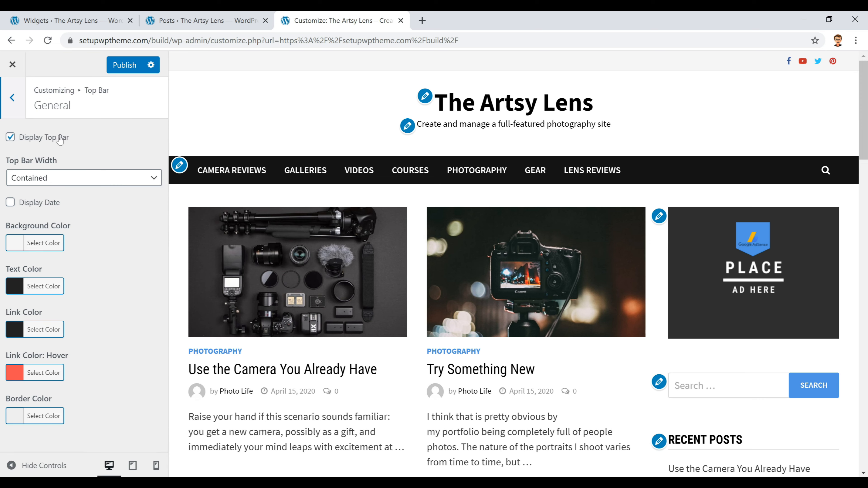
left_click(17, 103)
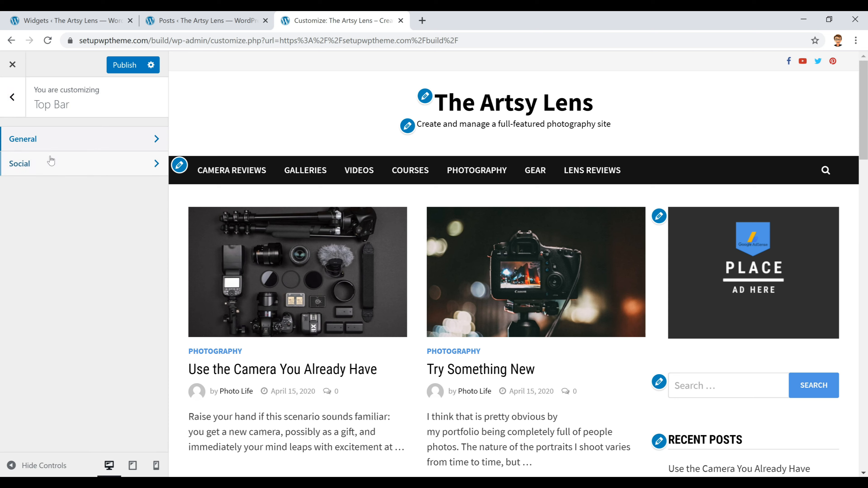
left_click(47, 170)
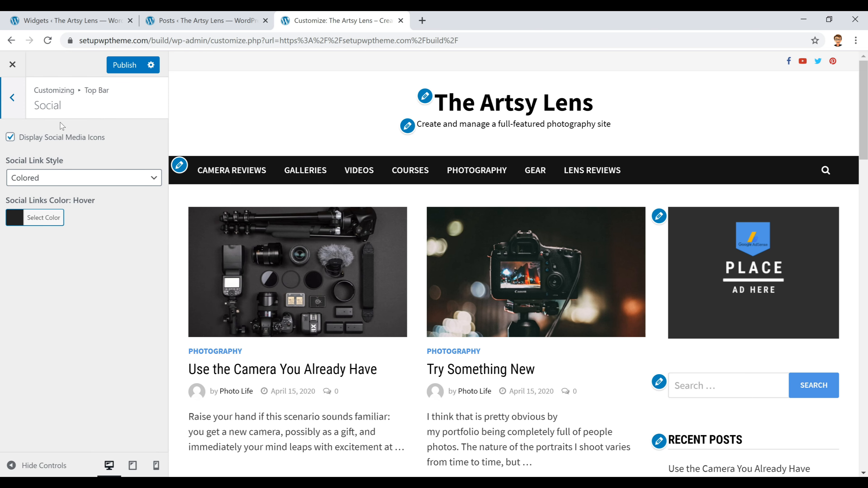
left_click(13, 105)
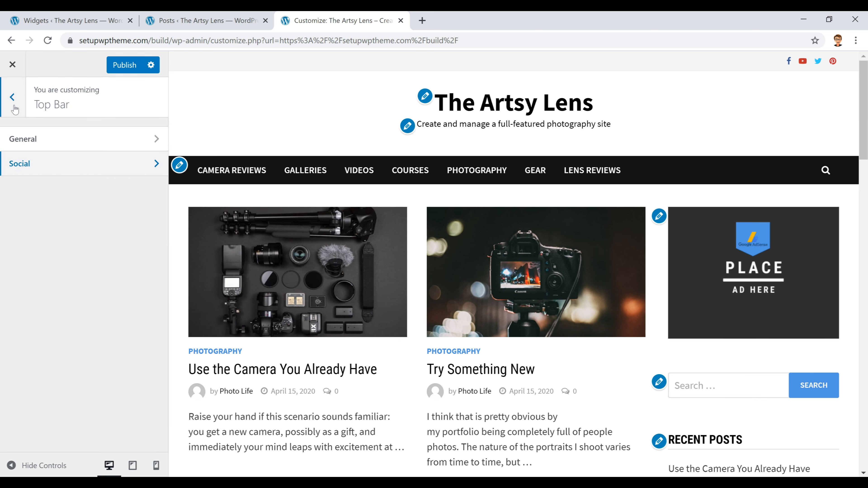
left_click(13, 105)
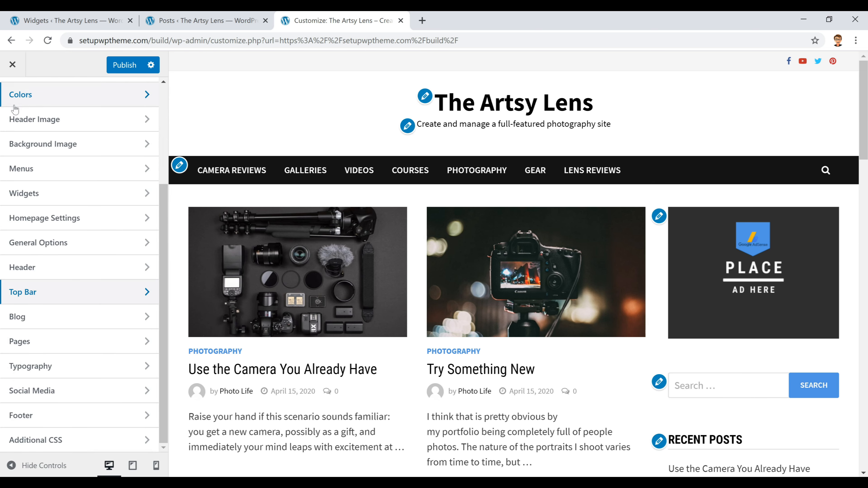
Examine the Social Media settings and the list of networks that can be linked.
left_click(59, 394)
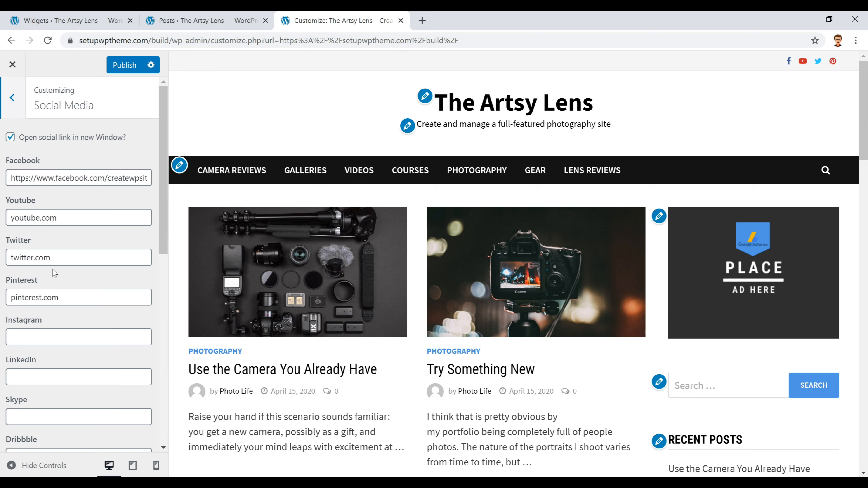
scroll(75, 255, "down", 5)
scroll(38, 197, "down", 5)
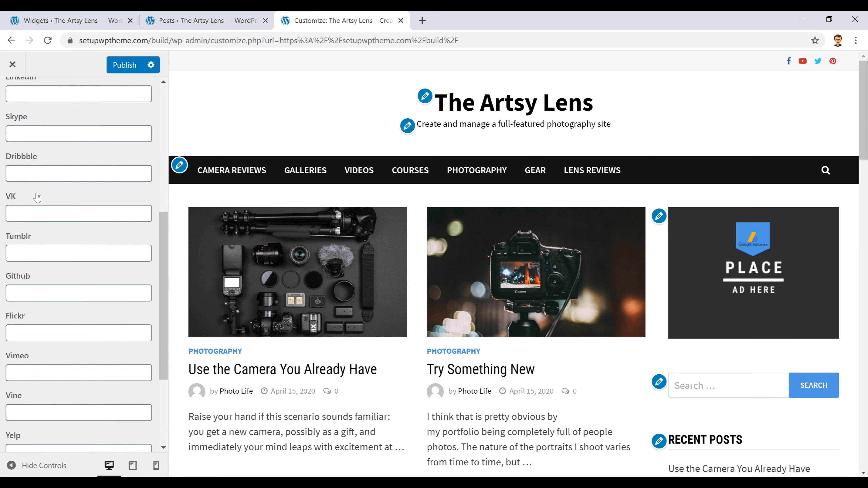
scroll(121, 313, "up", 7)
scroll(121, 314, "up", 3)
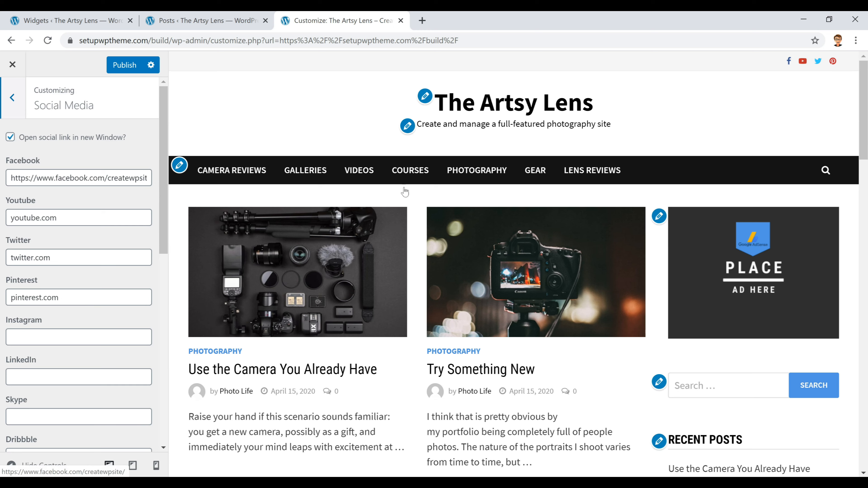
Publish the Social Media customization and review the site layout, content layout and width settings in General Options.
left_click(127, 66)
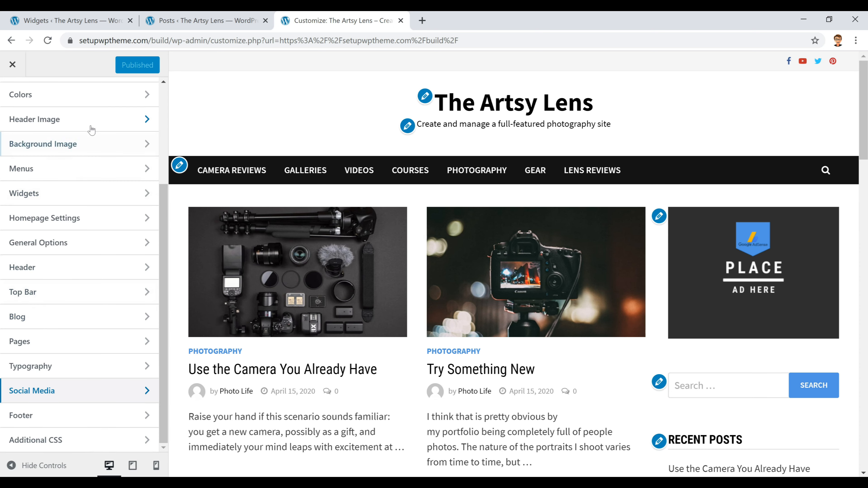
scroll(89, 297, "up", 3)
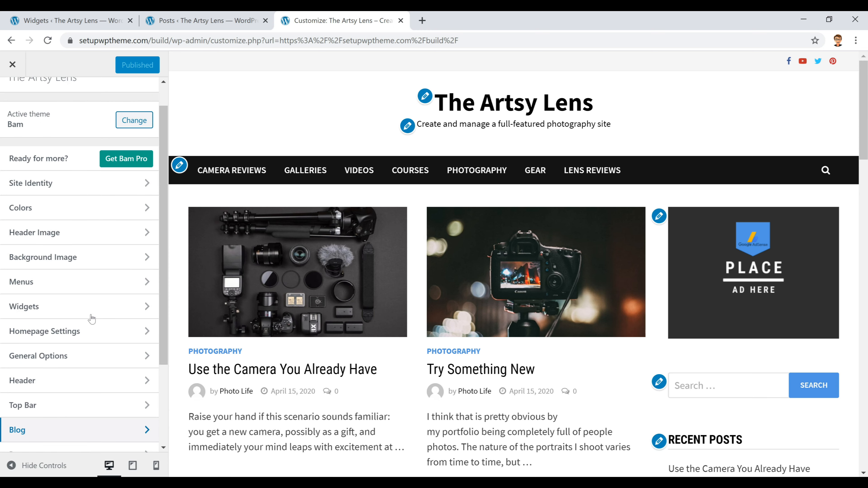
scroll(39, 229, "down", 2)
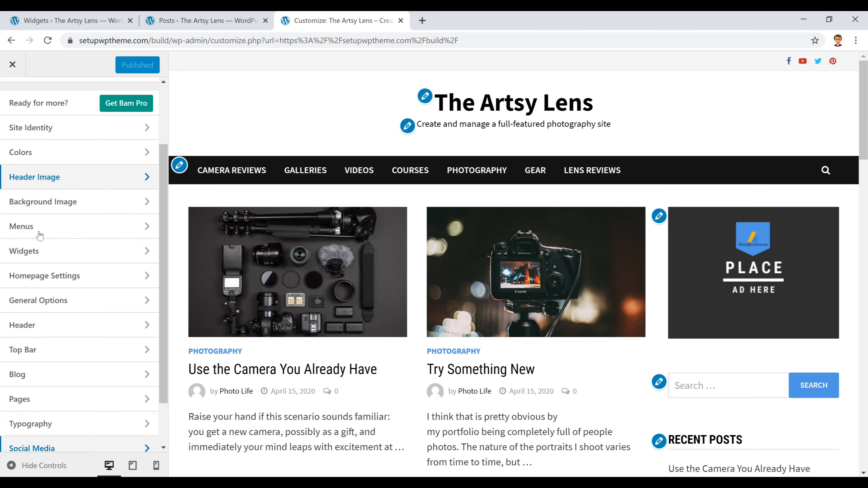
left_click(57, 305)
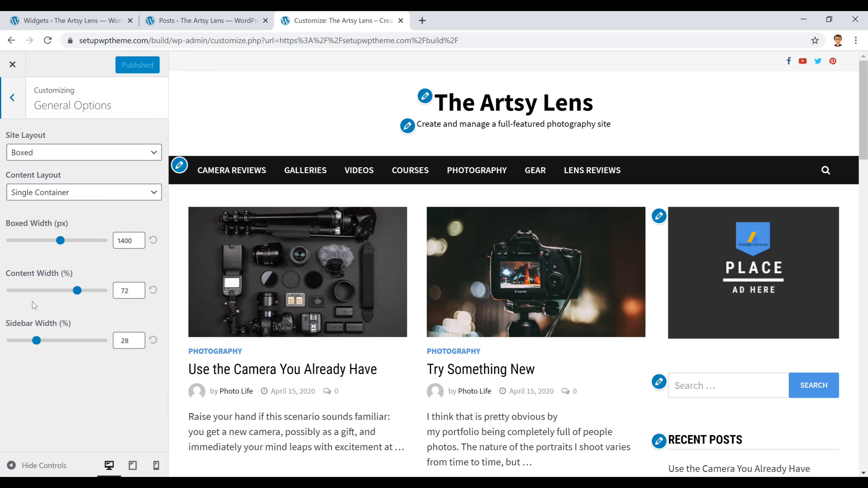
left_click(18, 114)
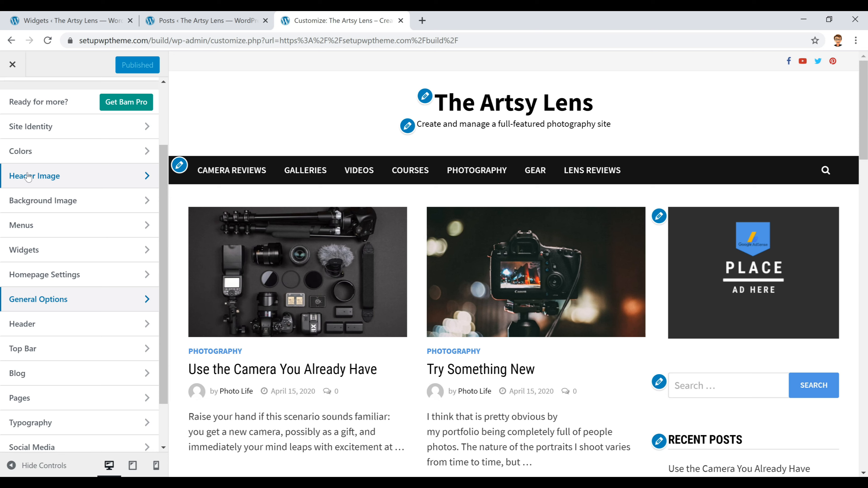
scroll(28, 177, "up", 3)
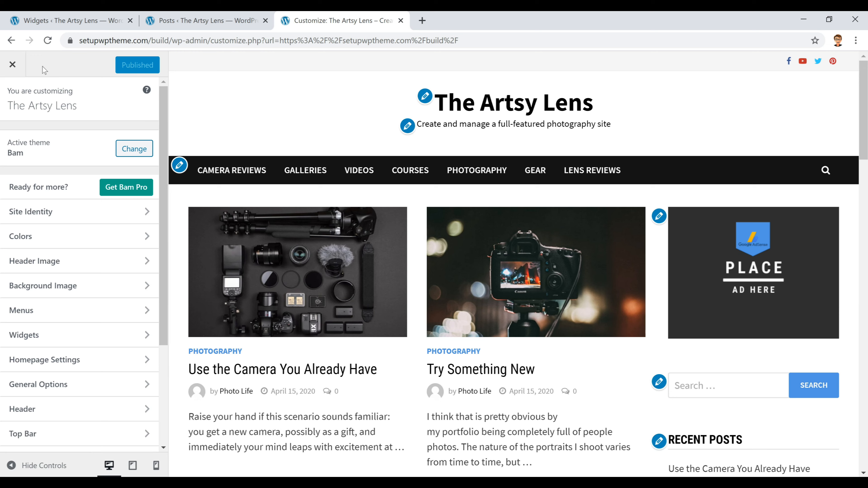
Close the Customizer and check the posts listed on the live site's Camera Reviews category page.
left_click(13, 64)
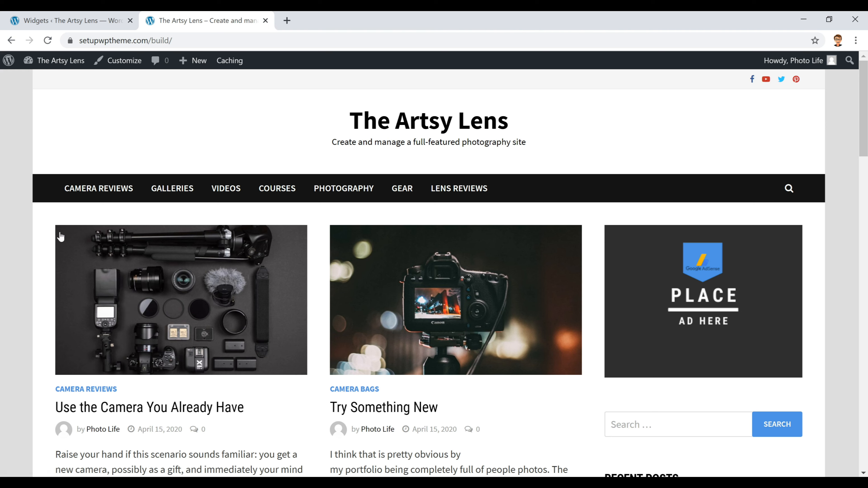
left_click(103, 193)
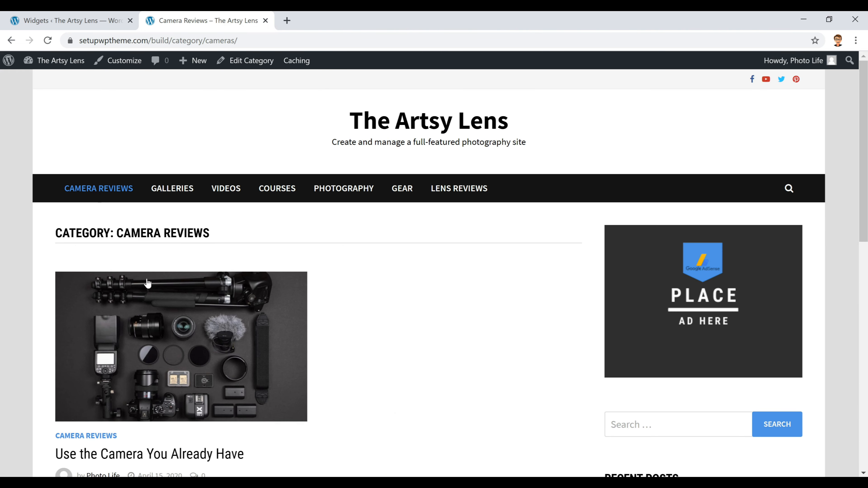
scroll(306, 351, "down", 1)
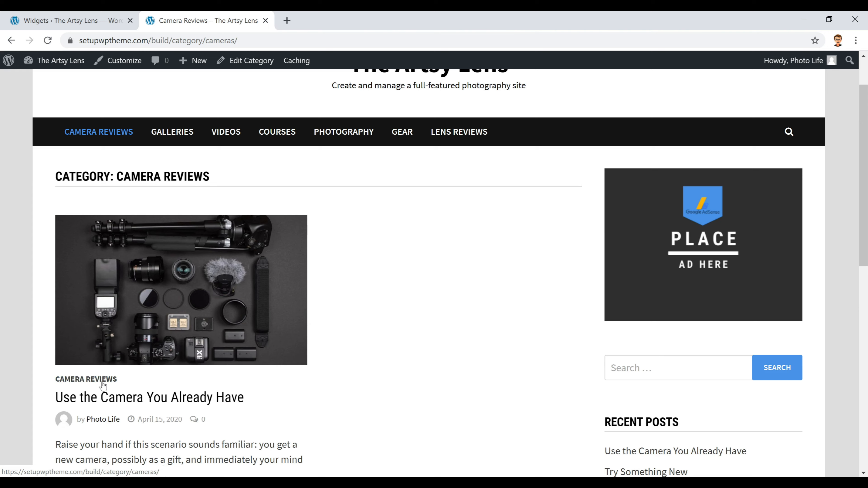
scroll(354, 304, "down", 2)
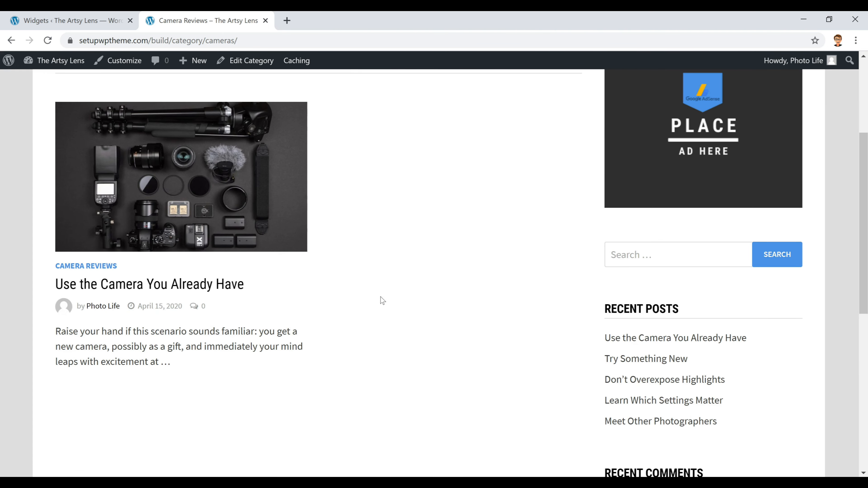
scroll(380, 302, "up", 3)
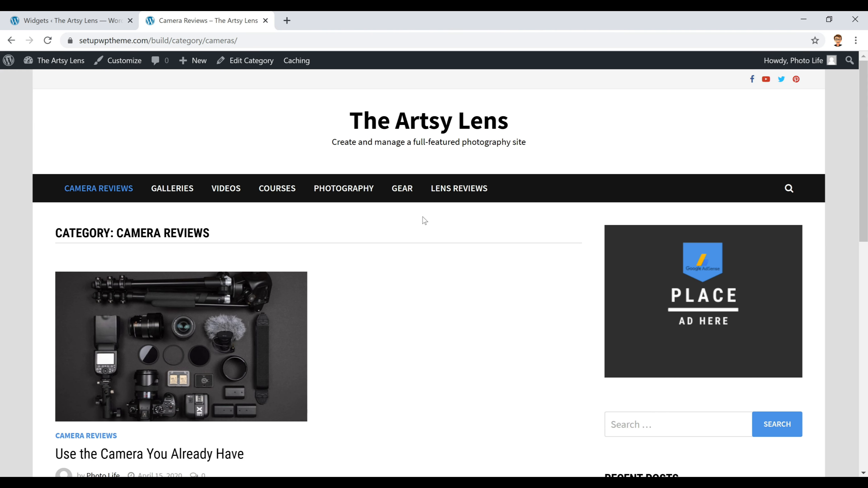
Return to the site's homepage and examine its header, post grid and sidebar widgets down the full page.
left_click(427, 132)
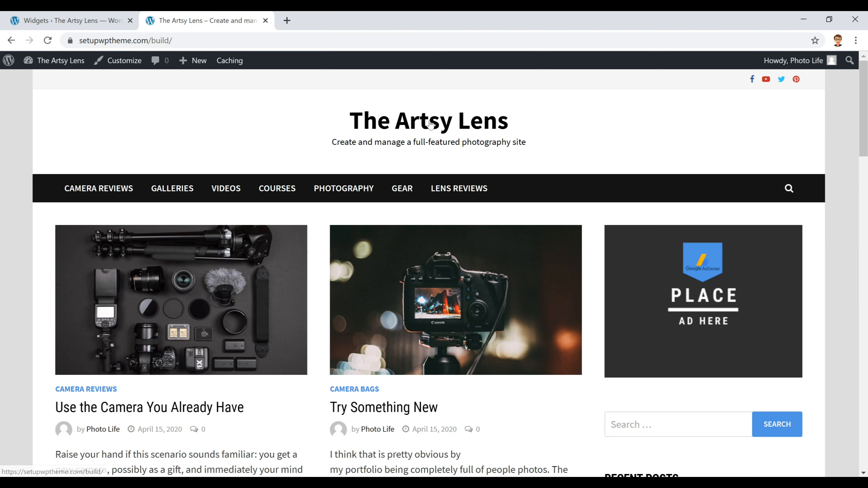
scroll(316, 154, "down", 1)
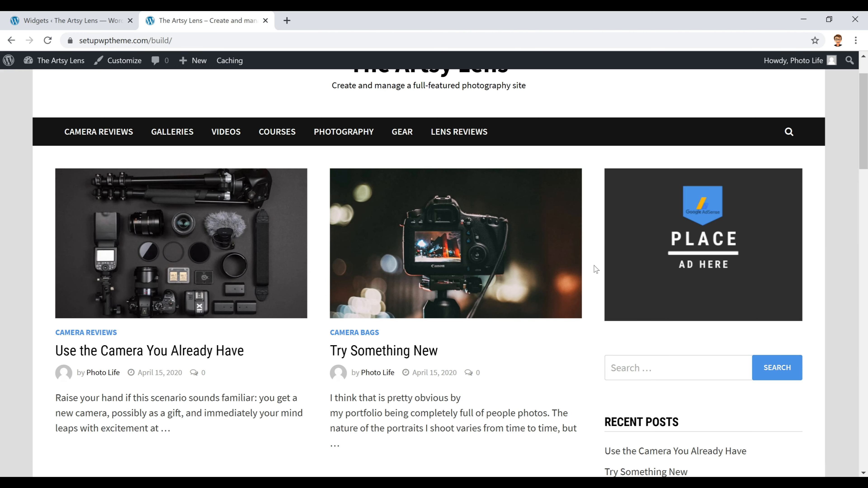
scroll(595, 269, "up", 2)
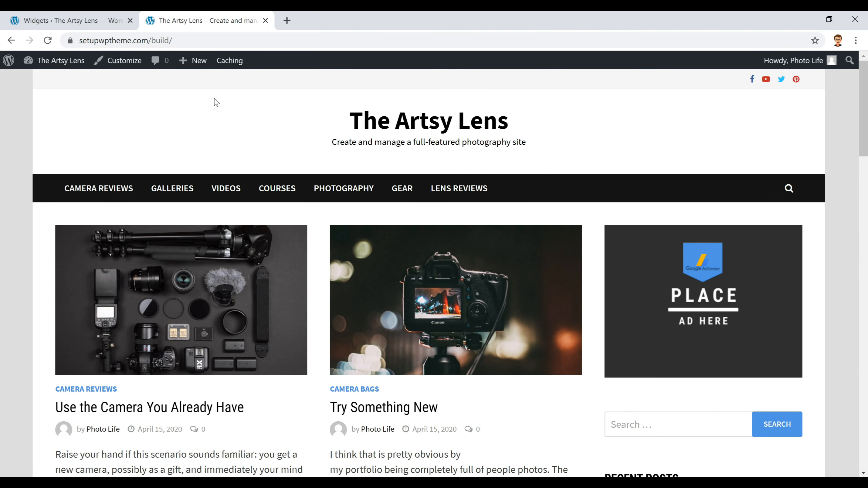
scroll(258, 103, "down", 10)
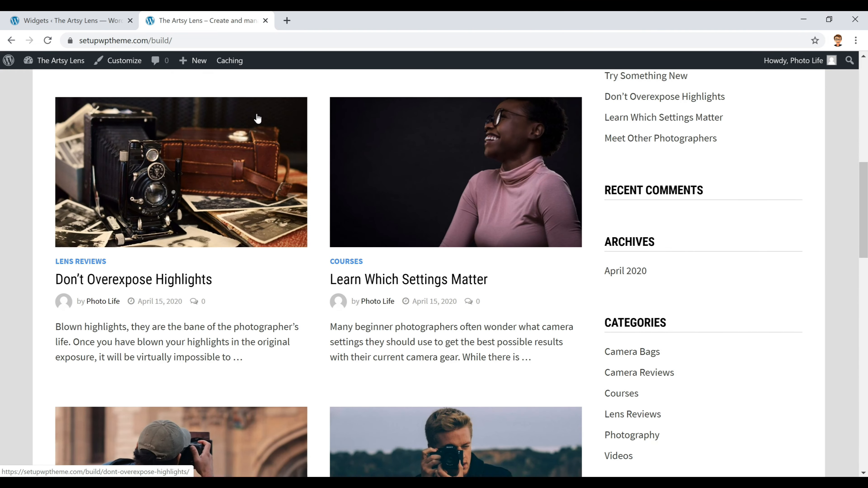
scroll(257, 117, "down", 6)
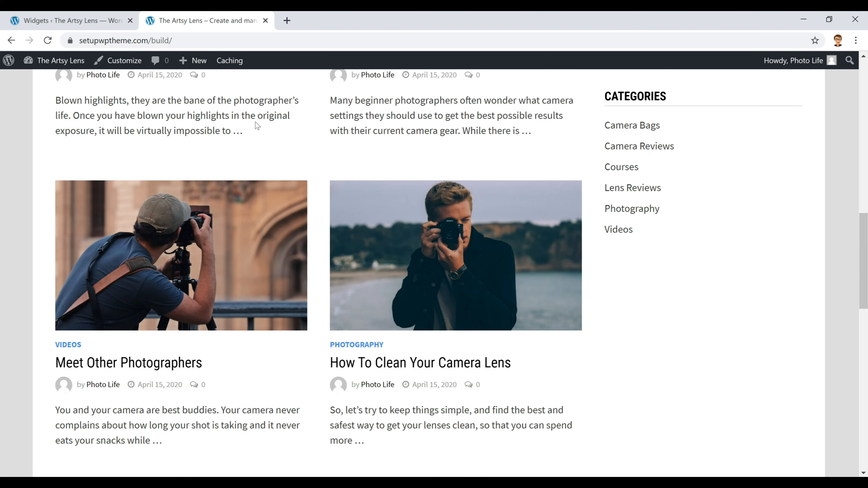
scroll(256, 130, "down", 6)
scroll(259, 148, "up", 20)
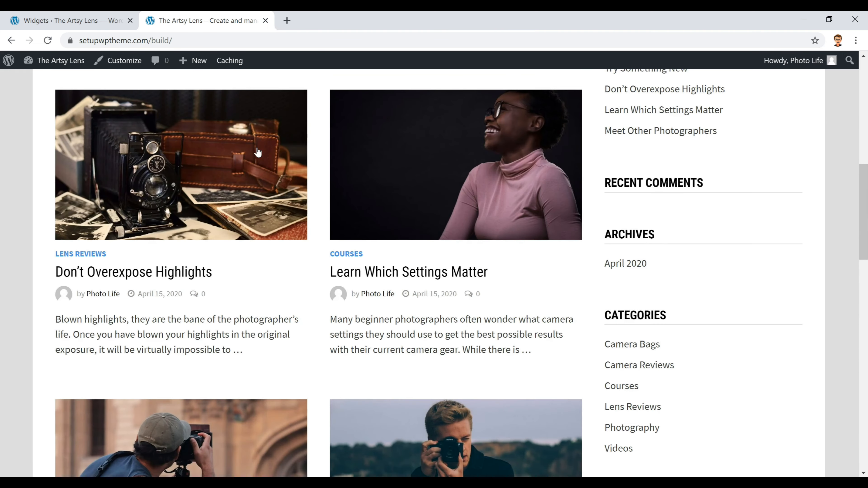